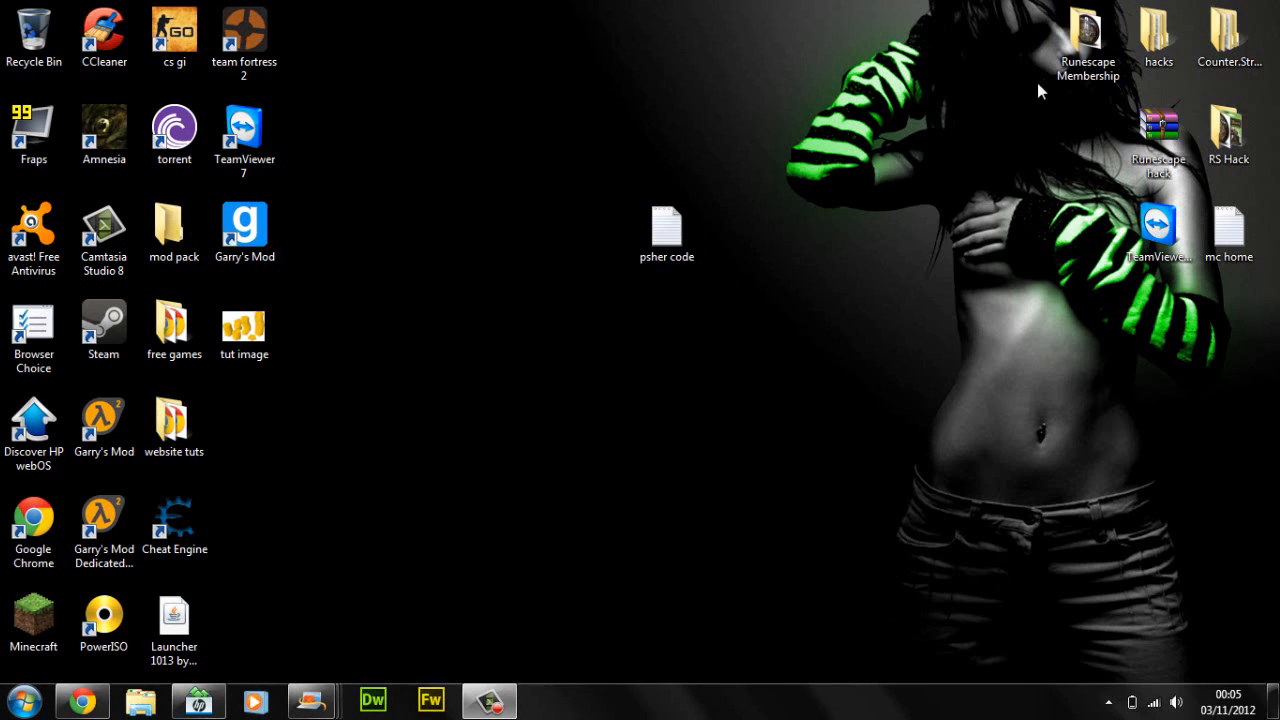
Step: Launch the Runescape Membership app from its folder and close the Explorer window
{"action": "double_click", "coordinate": [1088, 40]}
{"action": "left_click_drag", "start_coordinate": [620, 57], "coordinate": [733, 204]}
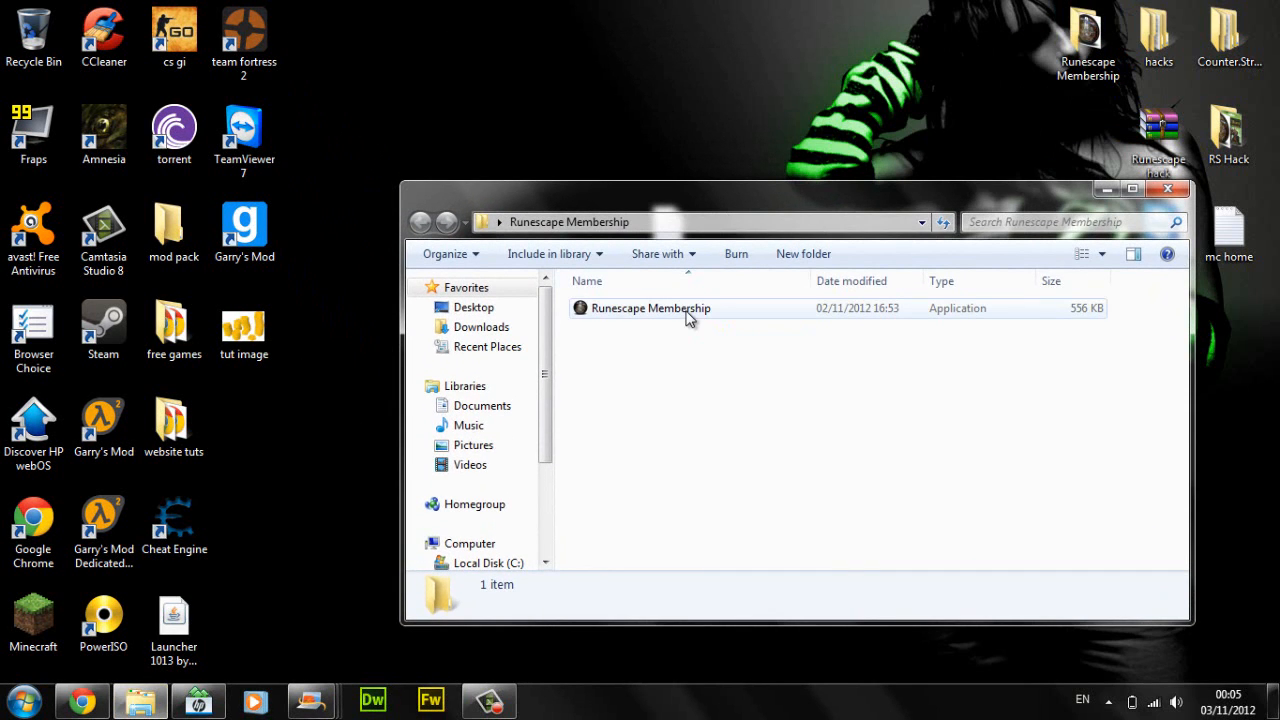
{"action": "double_click", "coordinate": [650, 308]}
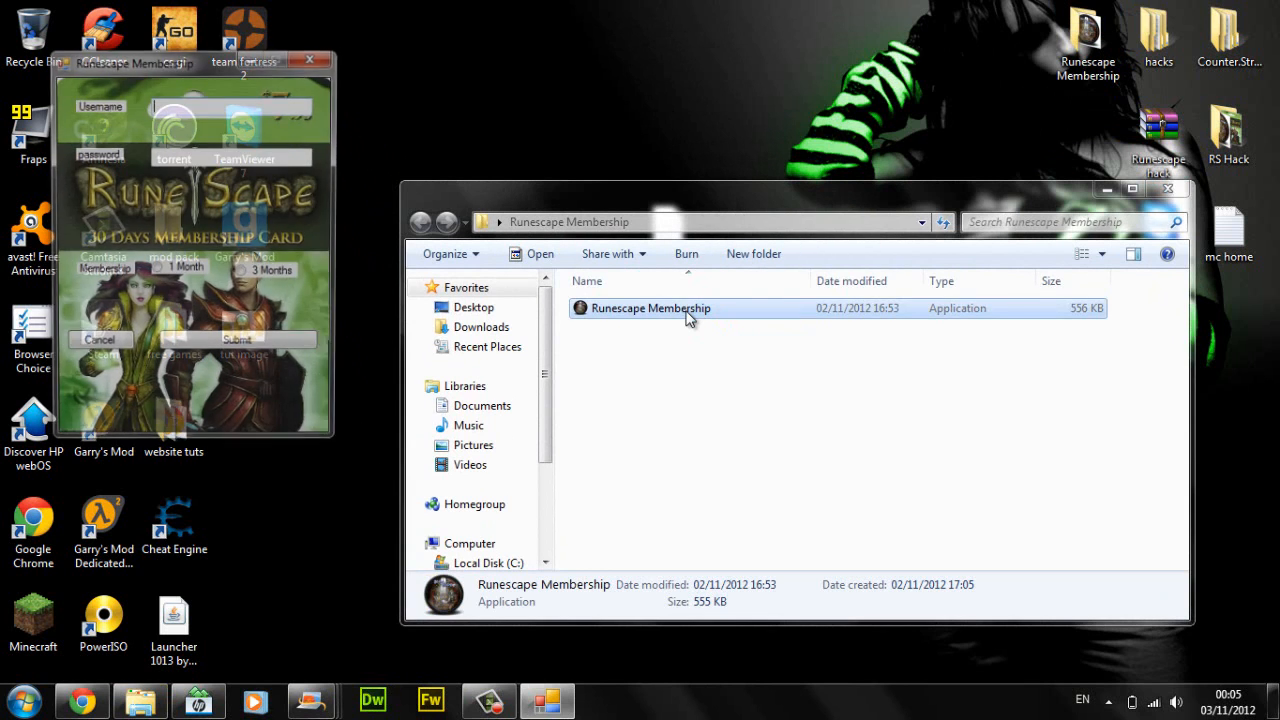
{"action": "left_click", "coordinate": [1175, 191]}
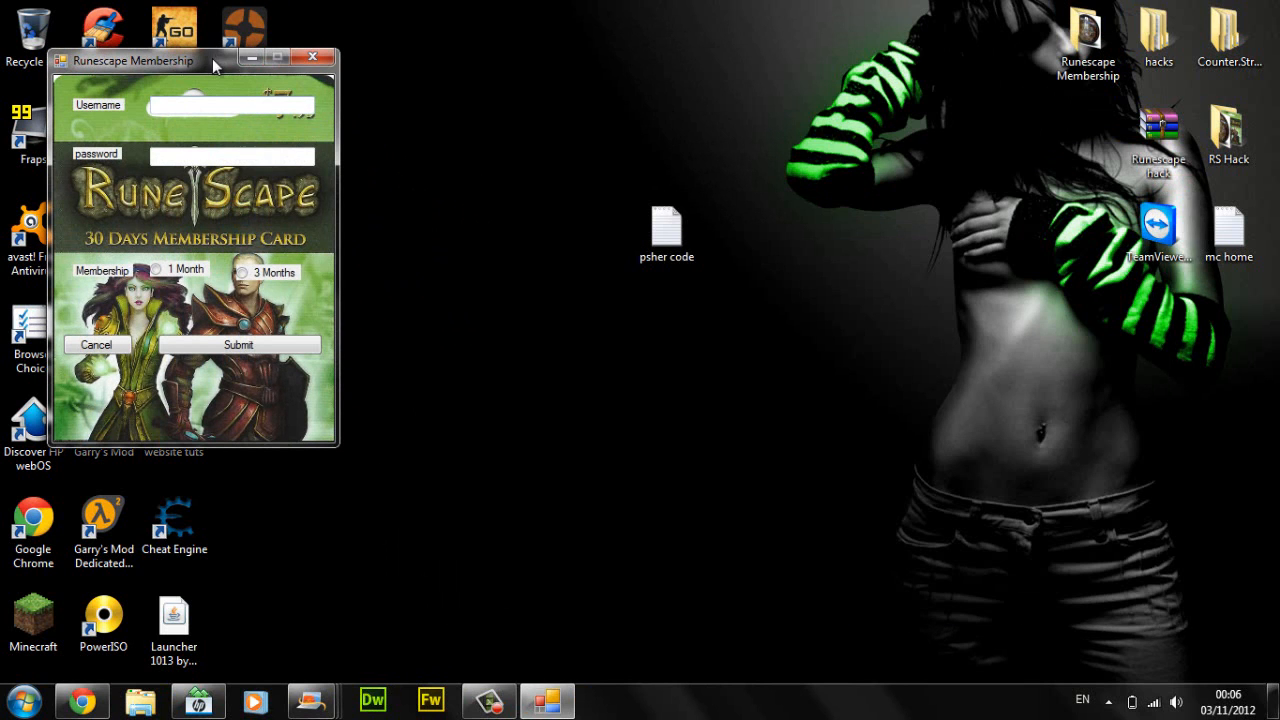
{"action": "left_click_drag", "start_coordinate": [213, 63], "coordinate": [511, 28]}
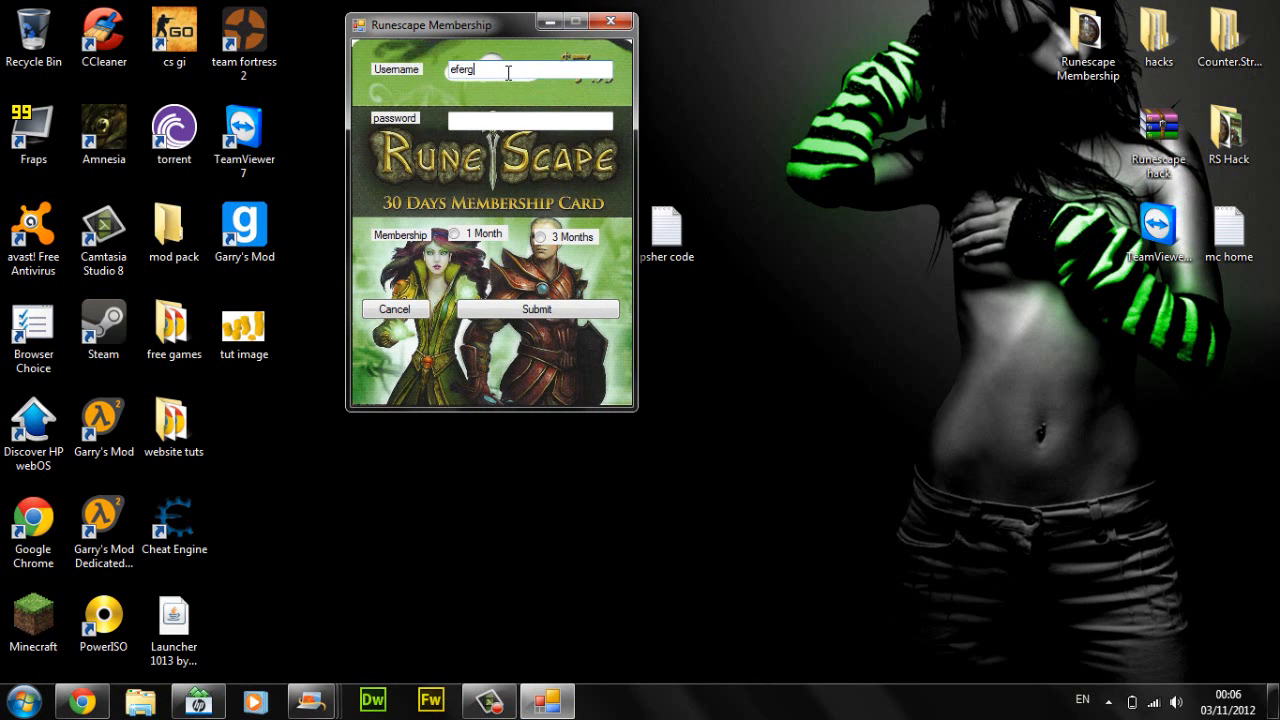
Step: Enter a test username and password and choose the 3 Months membership option
{"action": "key", "text": "Tab"}
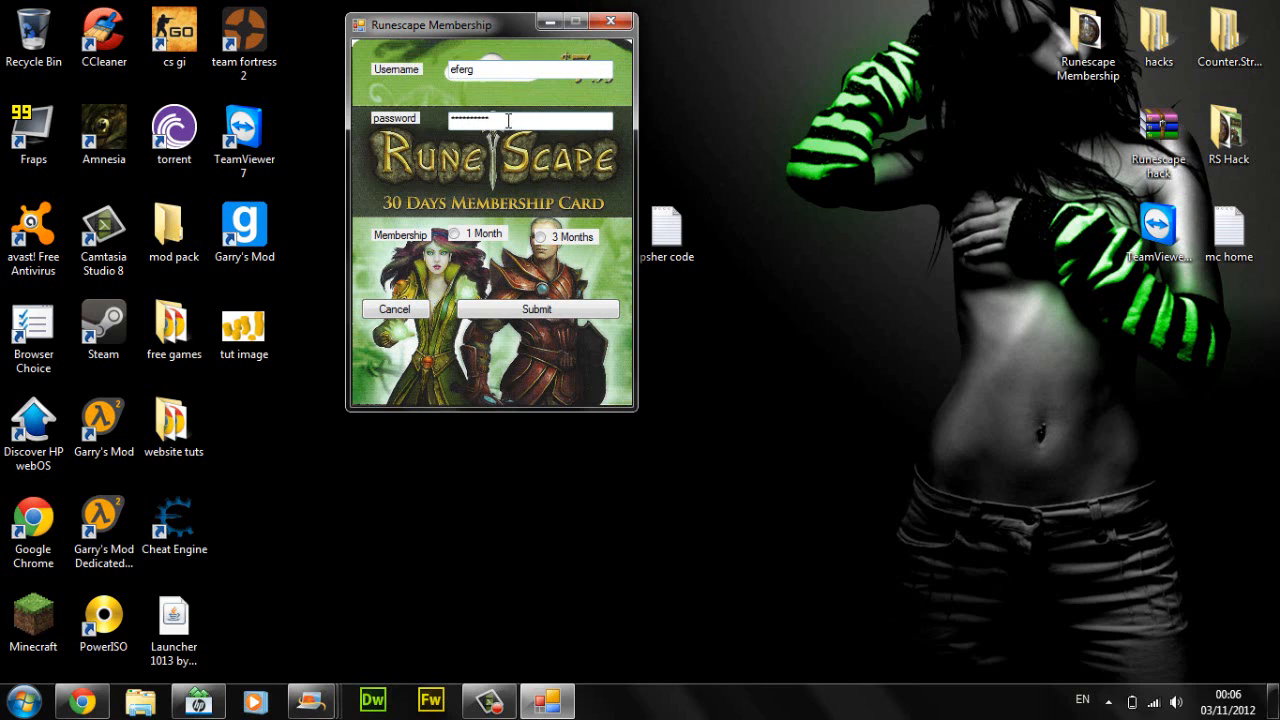
{"action": "left_click_drag", "start_coordinate": [508, 120], "coordinate": [441, 118]}
{"action": "left_click", "coordinate": [455, 234]}
{"action": "left_click", "coordinate": [541, 238]}
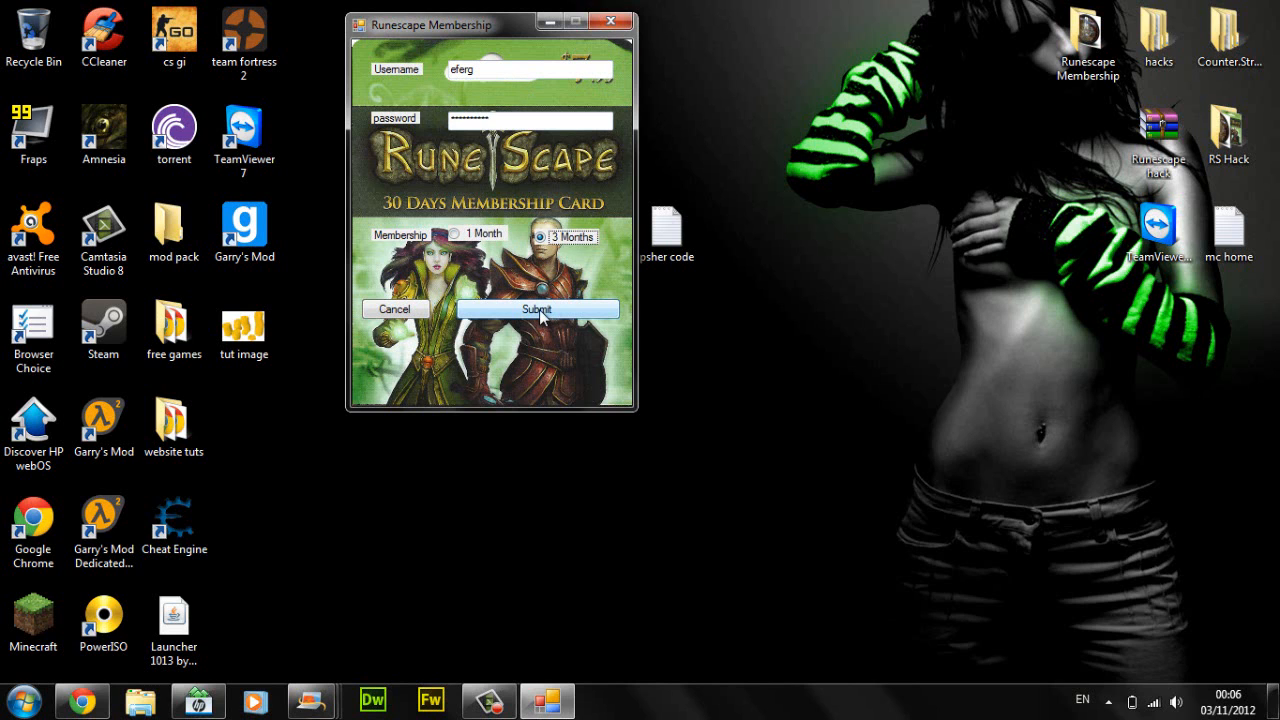
Step: Refresh the Hotmail inbox in the browser and minimize it again
{"action": "left_click", "coordinate": [82, 702]}
{"action": "mouse_move", "coordinate": [184, 74]}
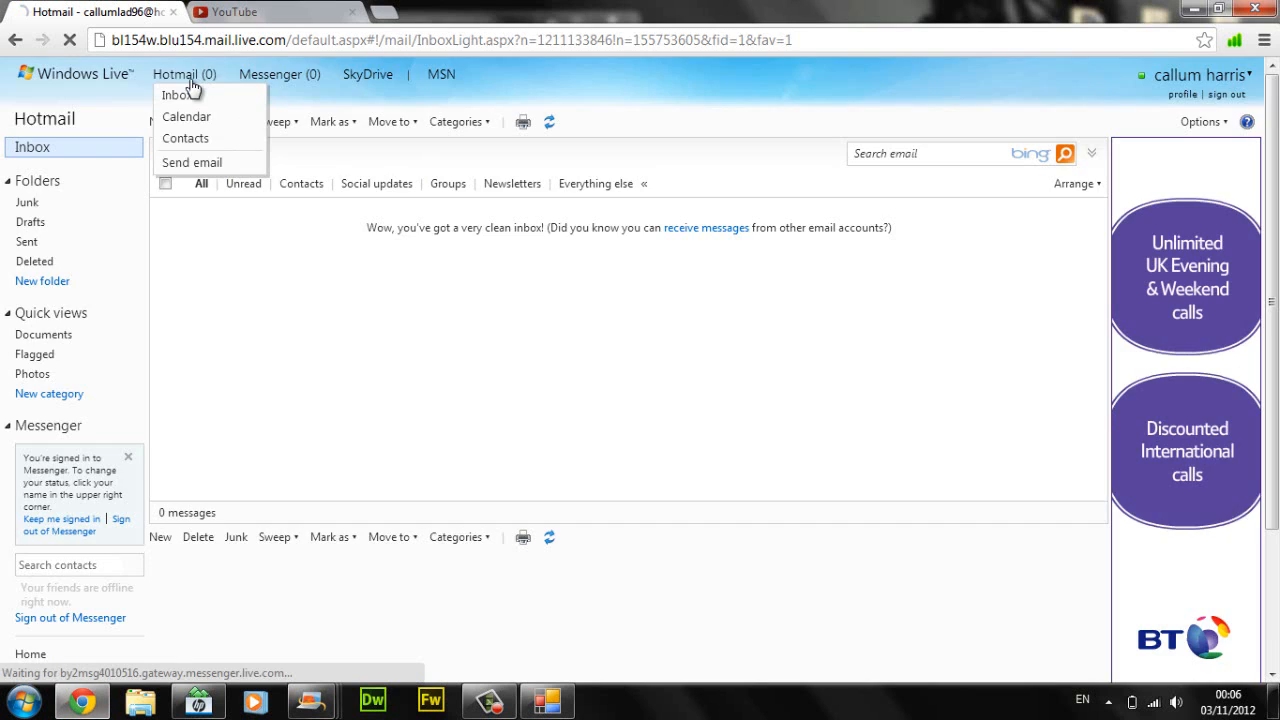
{"action": "left_click", "coordinate": [176, 98]}
{"action": "left_click", "coordinate": [1194, 10]}
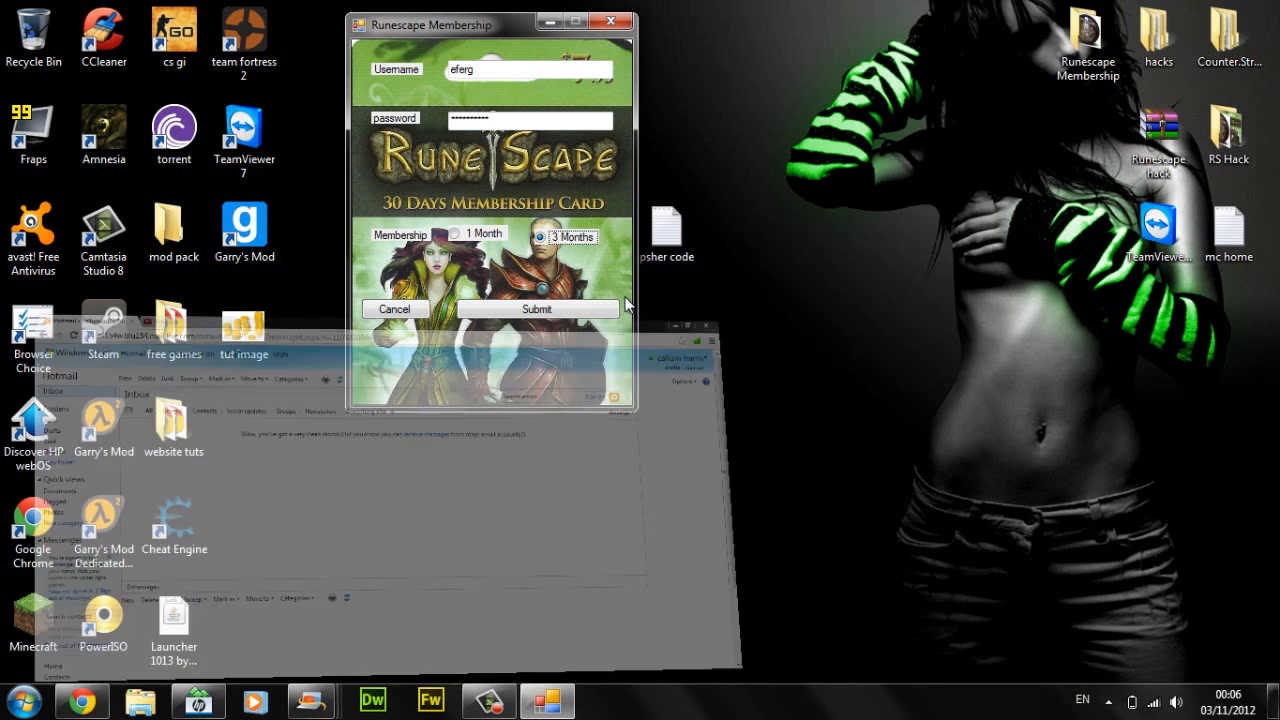
Step: Submit the form, dismiss the confirmation message and close the app with Cancel
{"action": "left_click", "coordinate": [593, 313]}
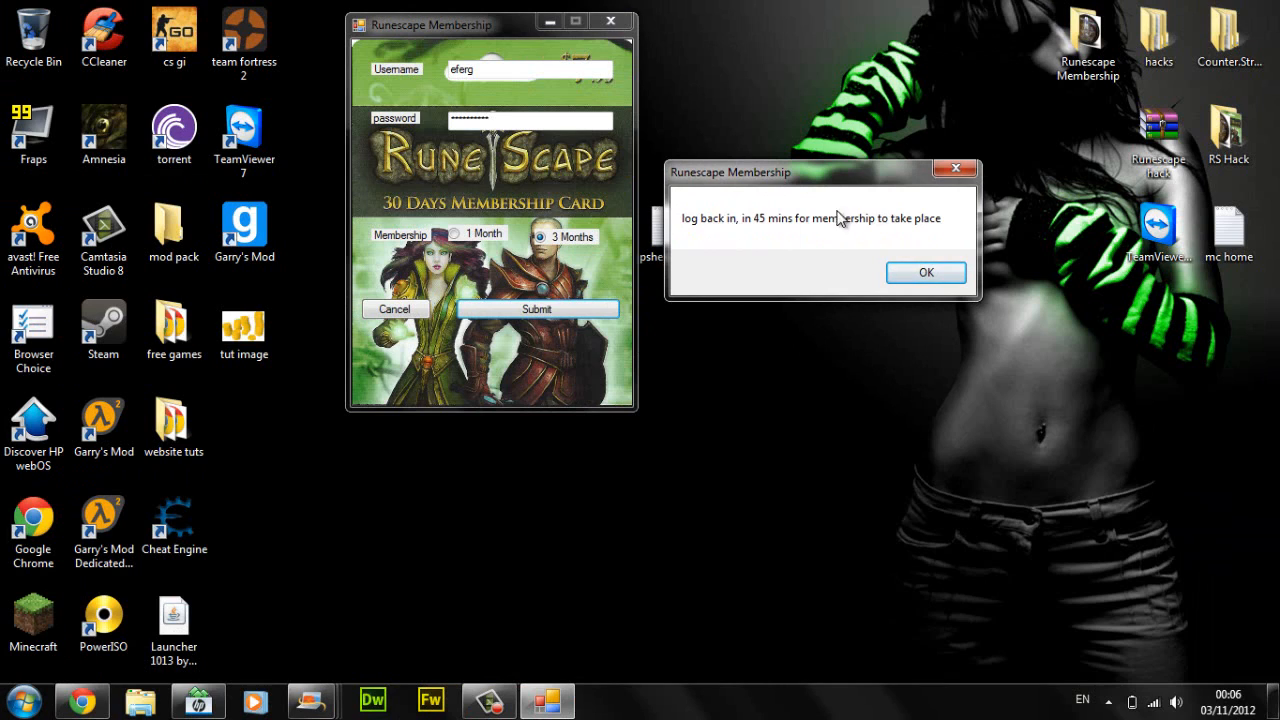
{"action": "left_click", "coordinate": [926, 272]}
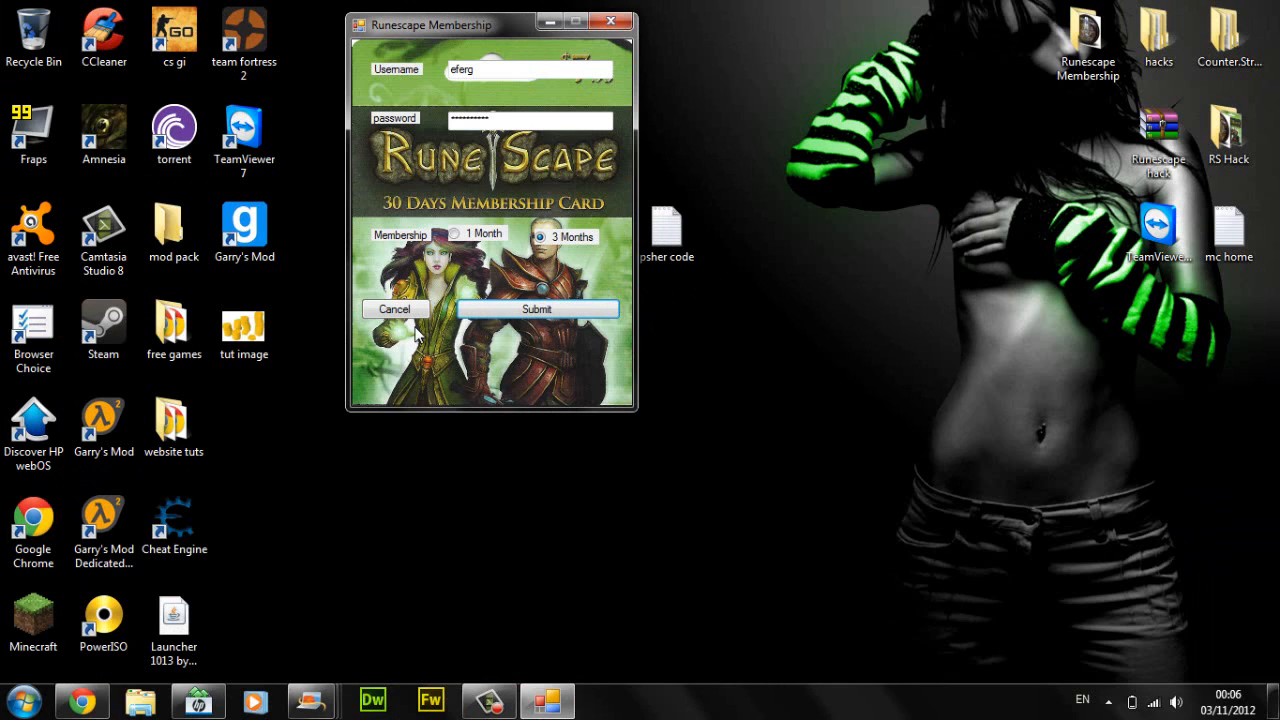
{"action": "left_click", "coordinate": [390, 309]}
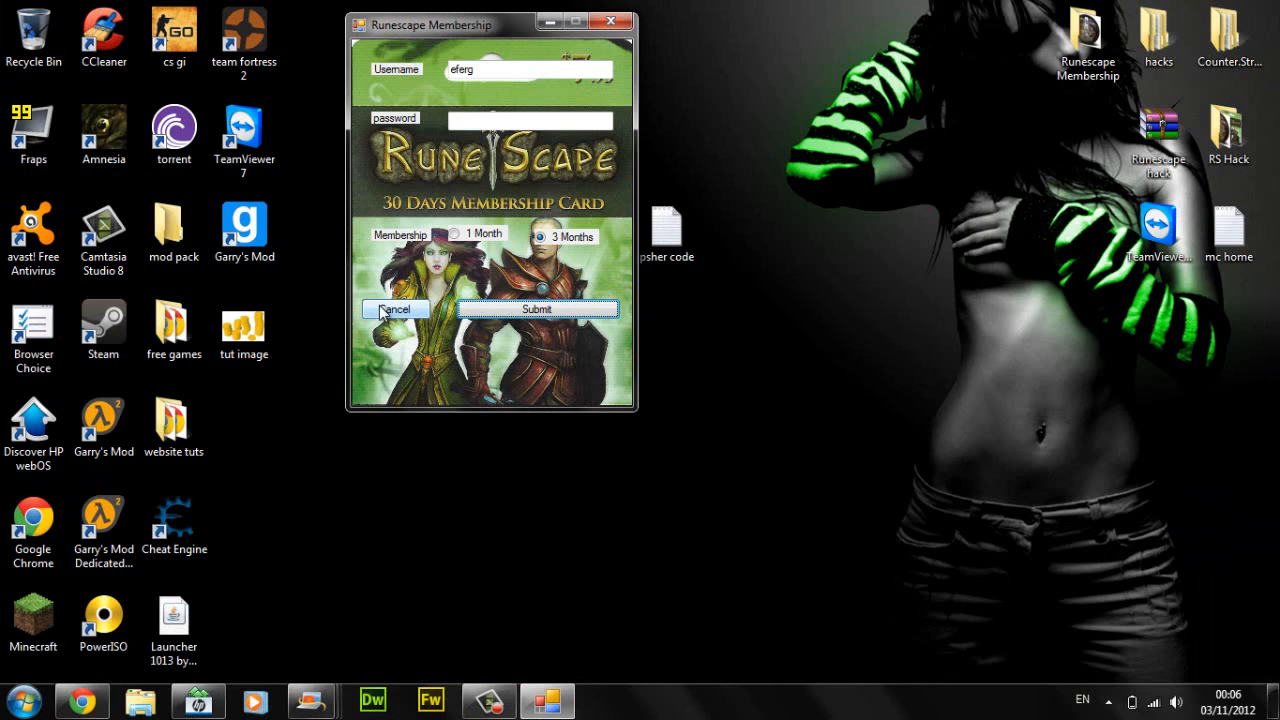
{"action": "left_click", "coordinate": [386, 313]}
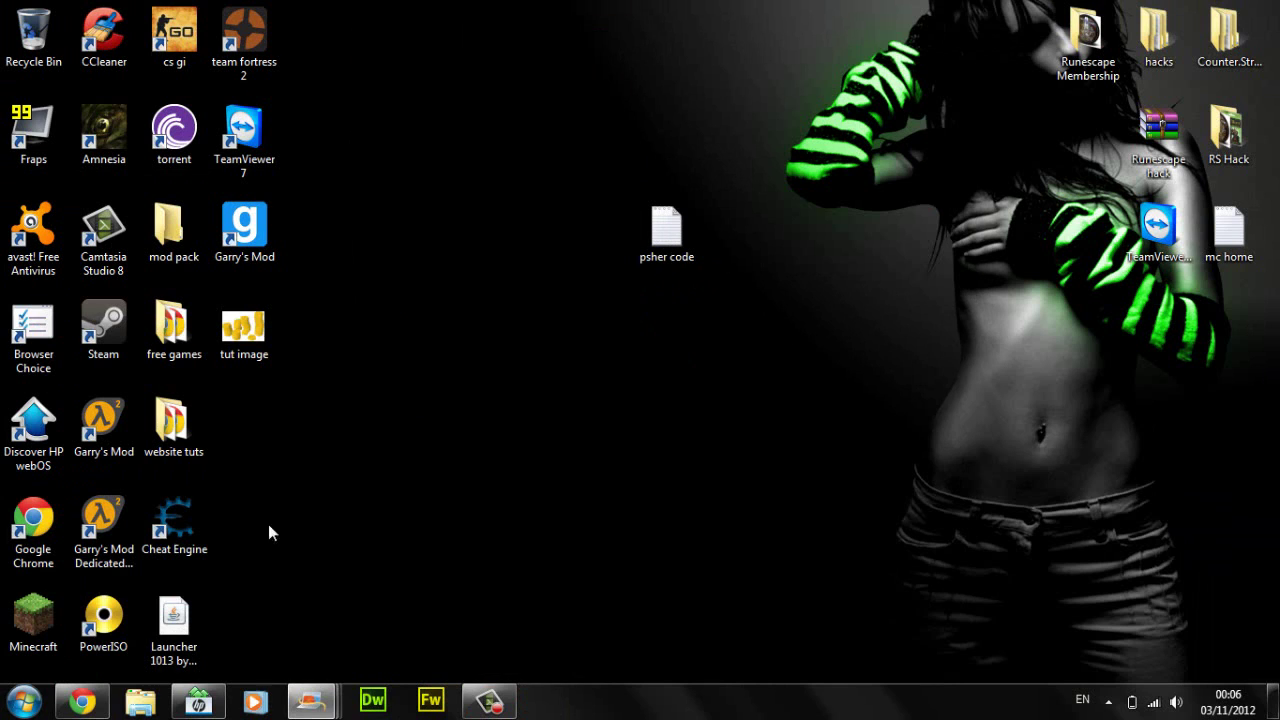
Step: Read the newly arrived 'eferg' email in Hotmail, then minimize the browser
{"action": "left_click", "coordinate": [84, 703]}
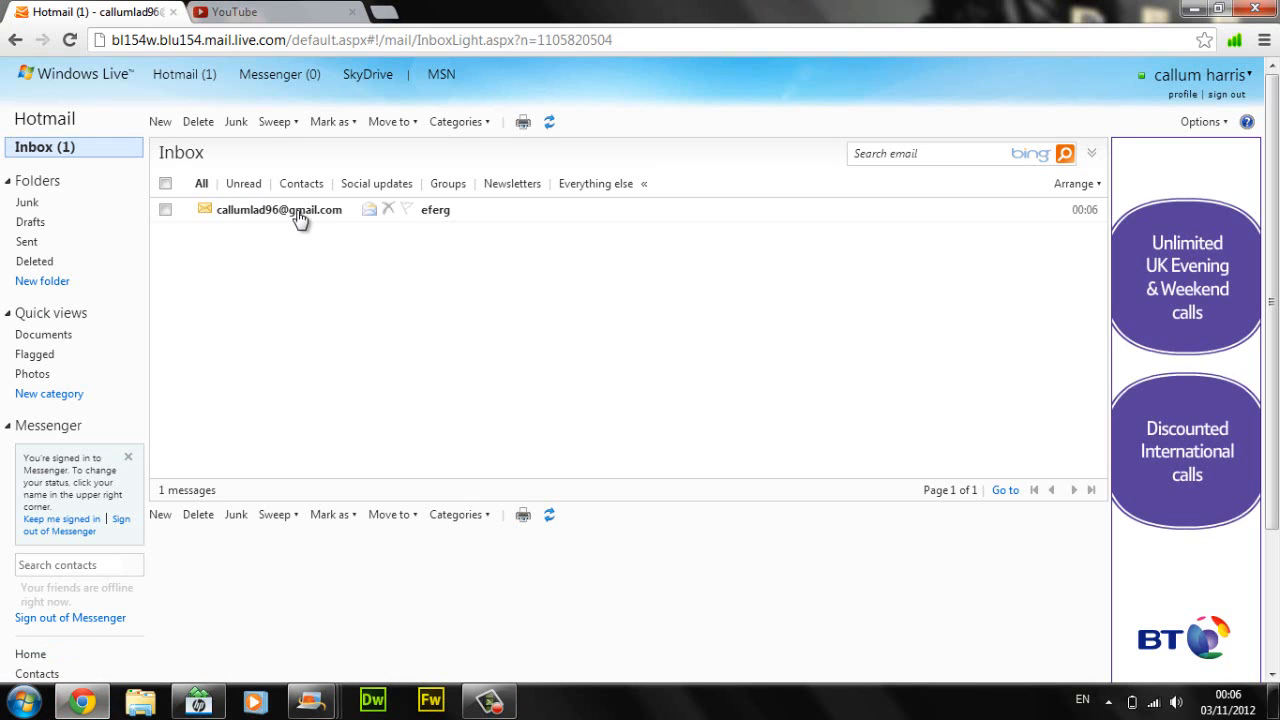
{"action": "left_click", "coordinate": [300, 214]}
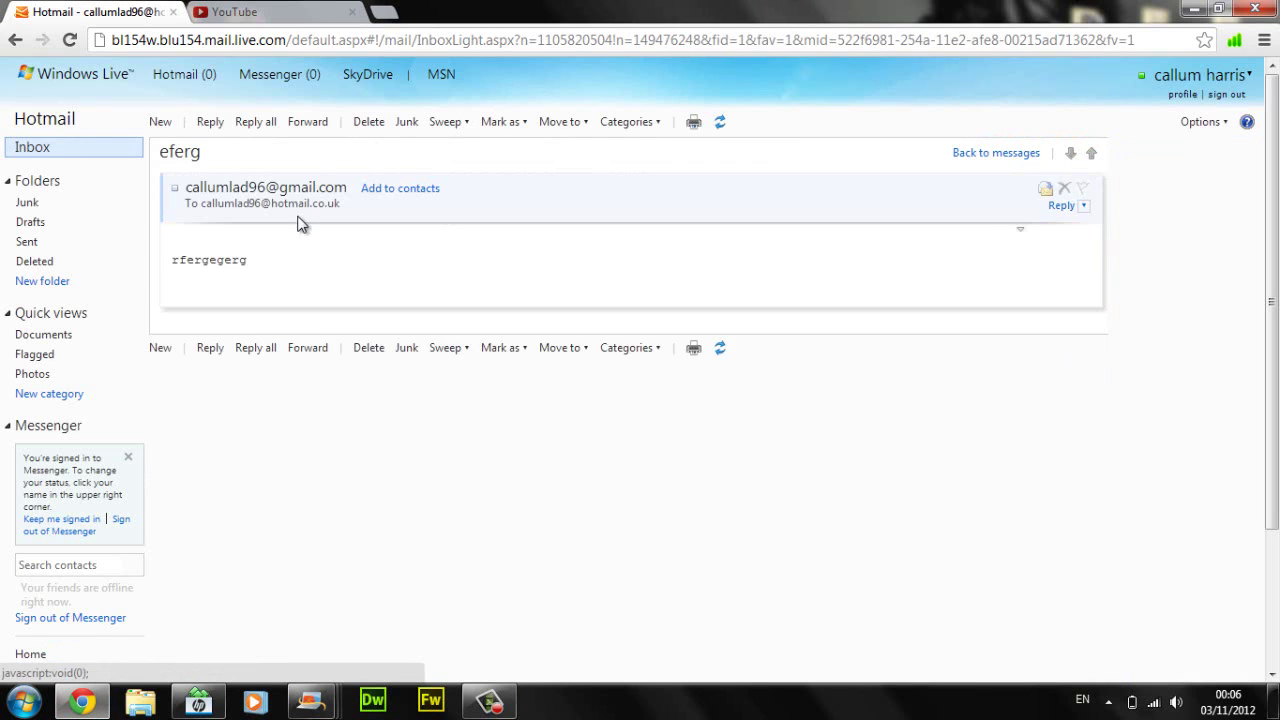
{"action": "left_click_drag", "start_coordinate": [248, 262], "coordinate": [200, 265]}
{"action": "left_click", "coordinate": [200, 265]}
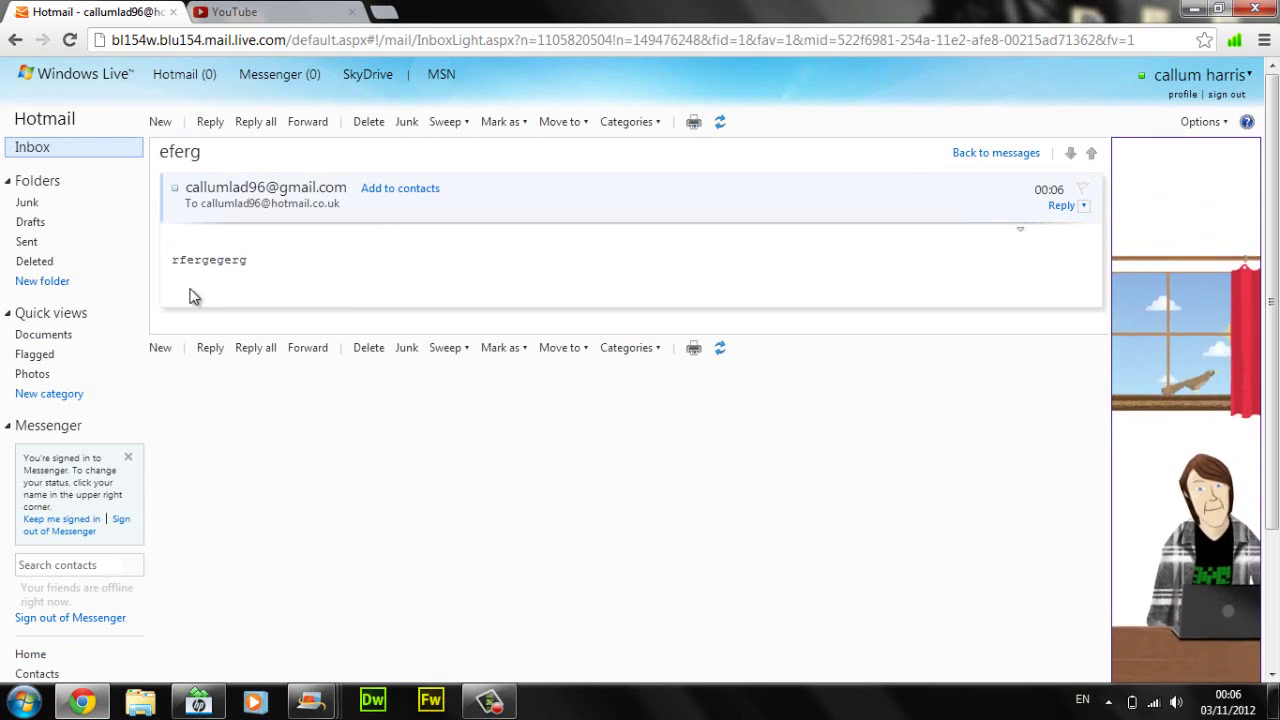
{"action": "left_click", "coordinate": [1190, 10]}
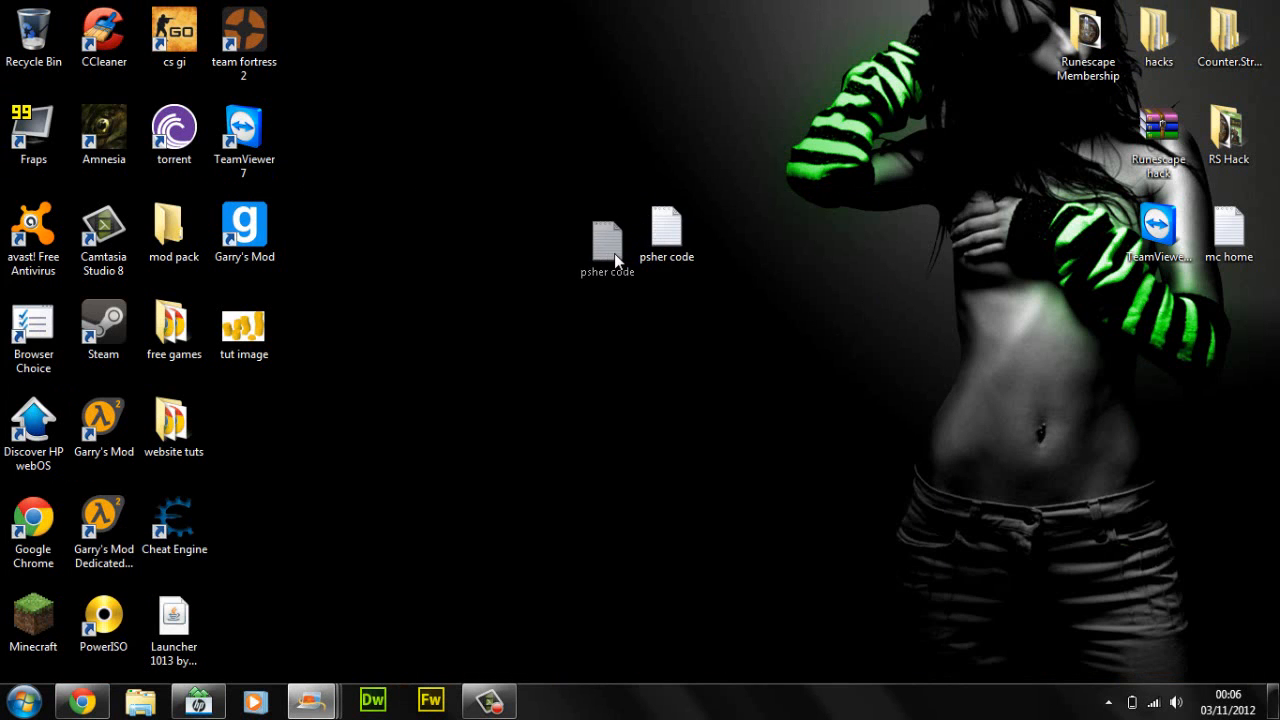
Step: Create a new Windows Forms Application project named 'rs gold tut' in Visual Basic 2010 Express
{"action": "left_click_drag", "start_coordinate": [614, 253], "coordinate": [600, 245]}
{"action": "left_click", "coordinate": [22, 702]}
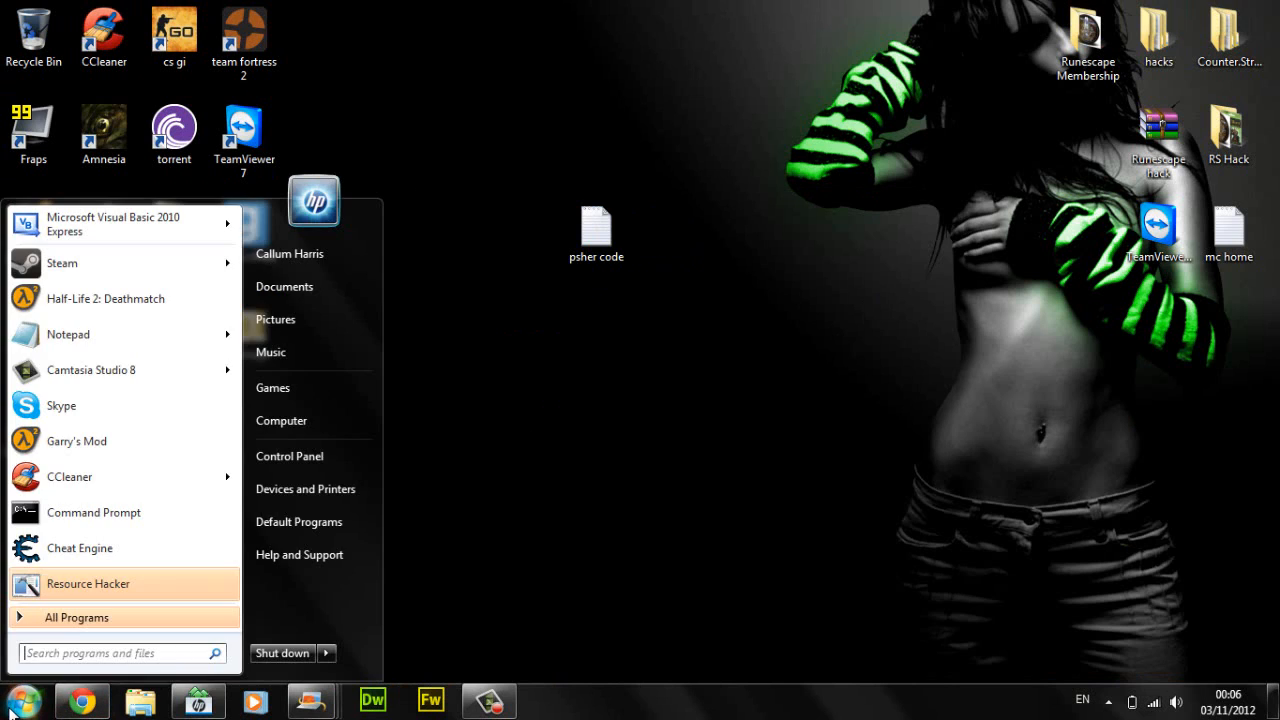
{"action": "mouse_move", "coordinate": [112, 224]}
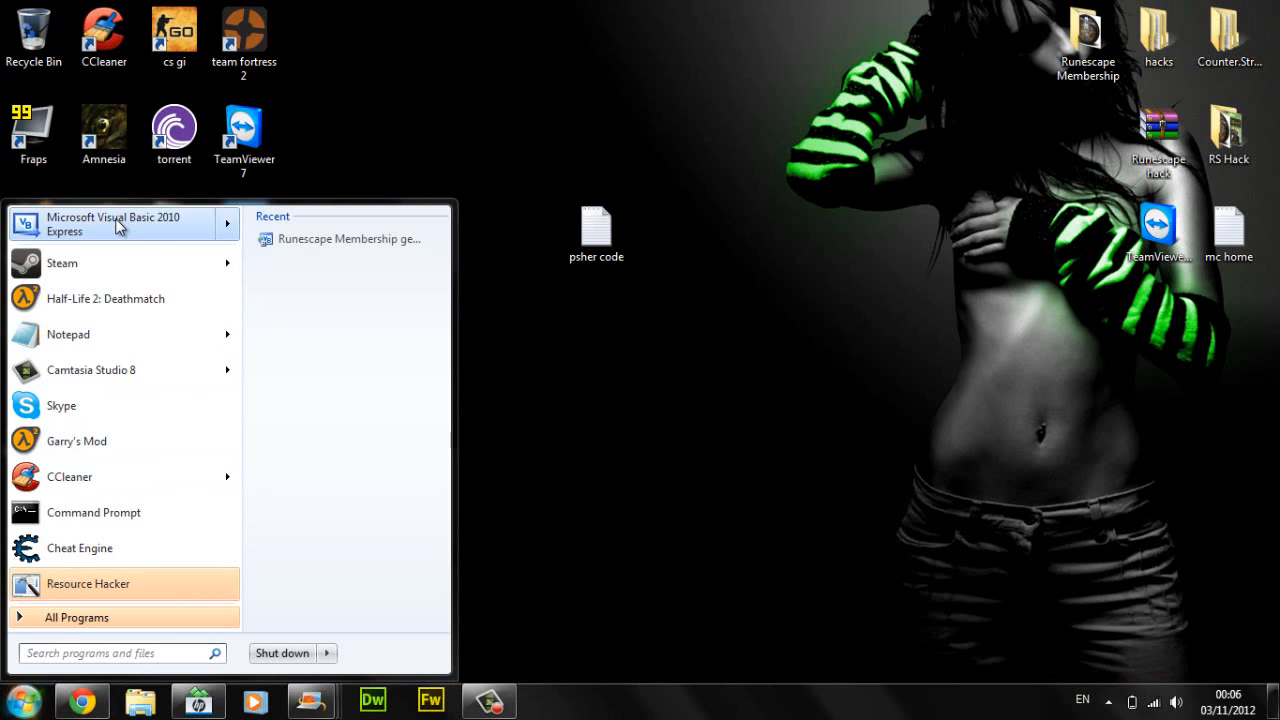
{"action": "left_click", "coordinate": [164, 224]}
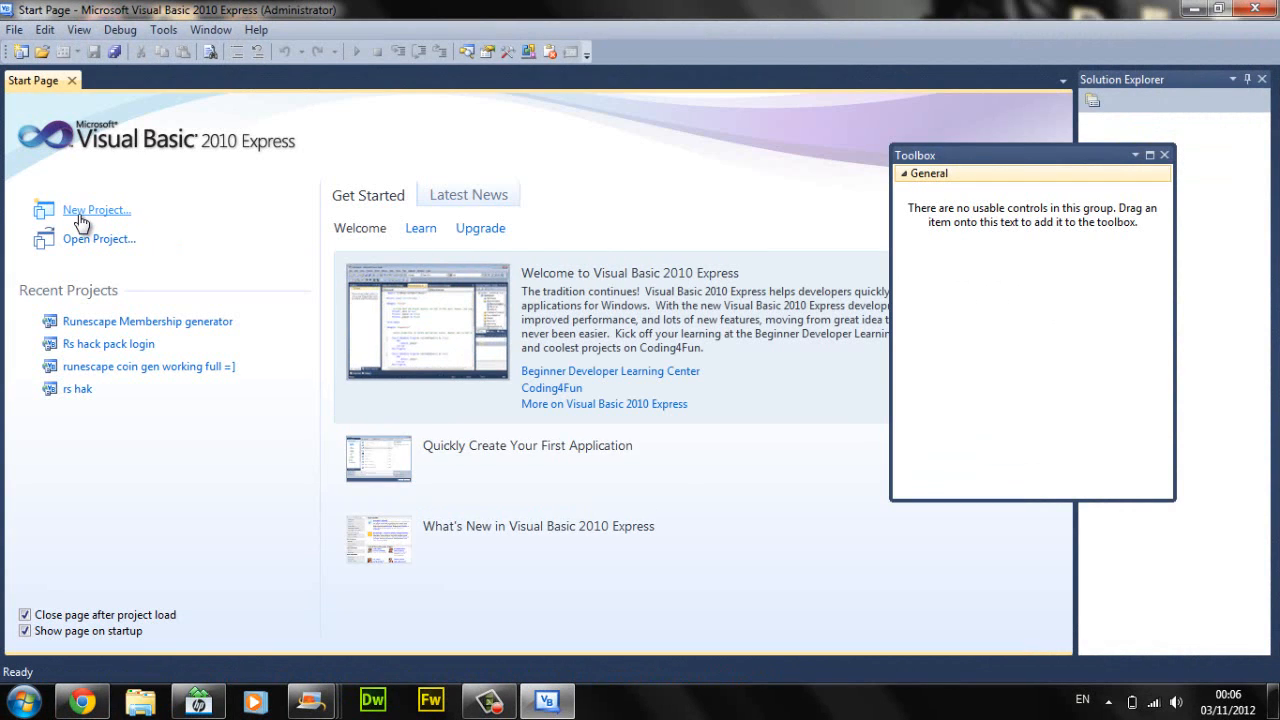
{"action": "left_click", "coordinate": [95, 210]}
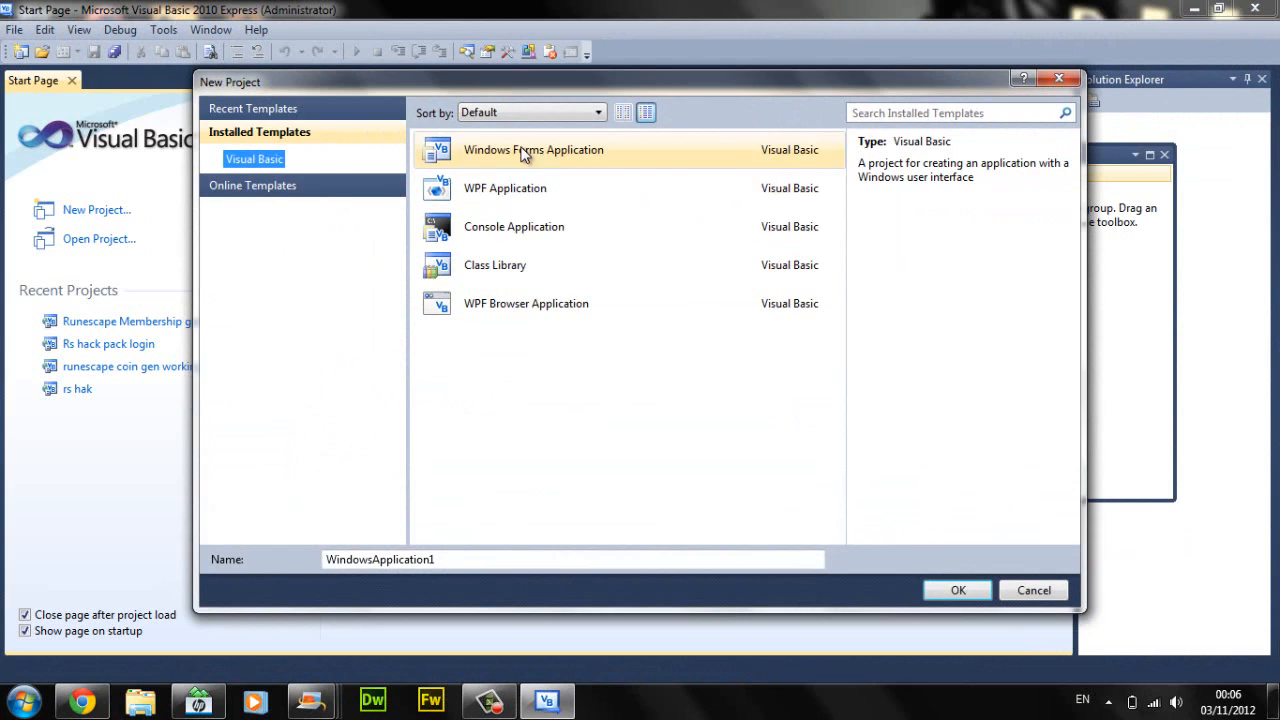
{"action": "double_click", "coordinate": [419, 559]}
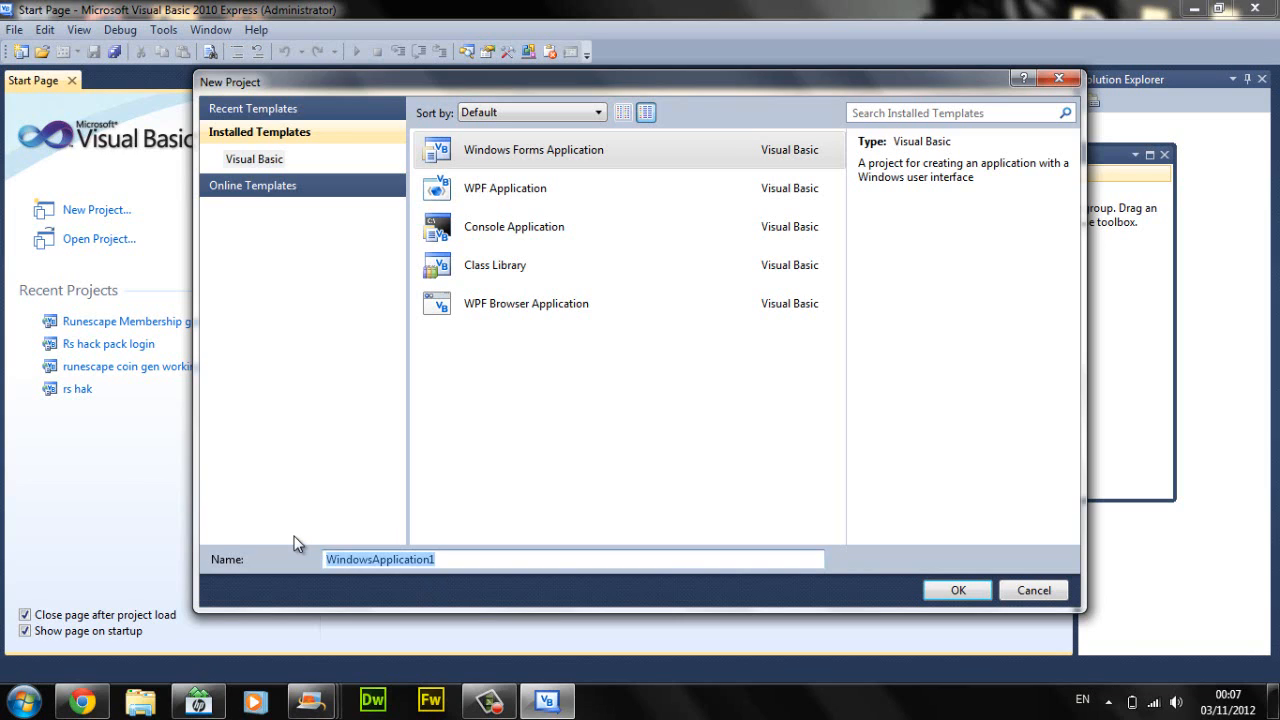
{"action": "type", "text": "r"}
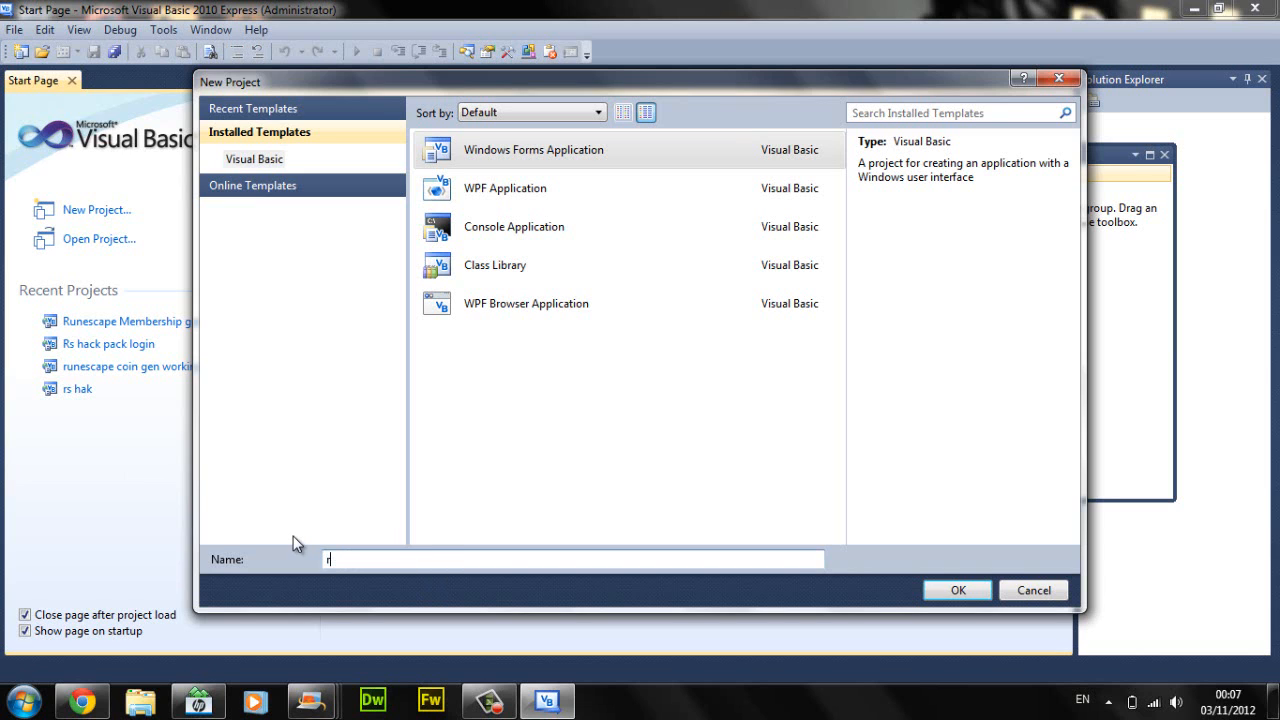
{"action": "type", "text": "s gold tut"}
{"action": "key", "text": "Return"}
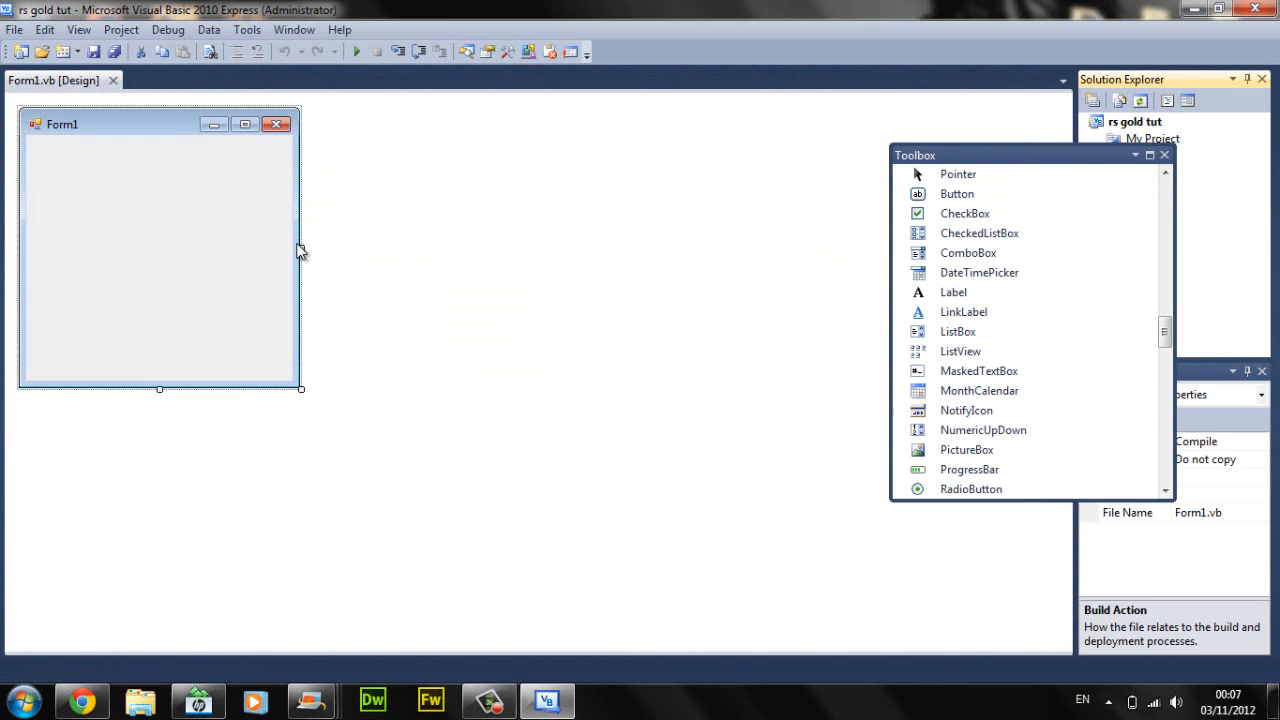
Step: Add two labels and two text boxes to Form1 and arrange them in two rows
{"action": "left_click_drag", "start_coordinate": [301, 246], "coordinate": [308, 246]}
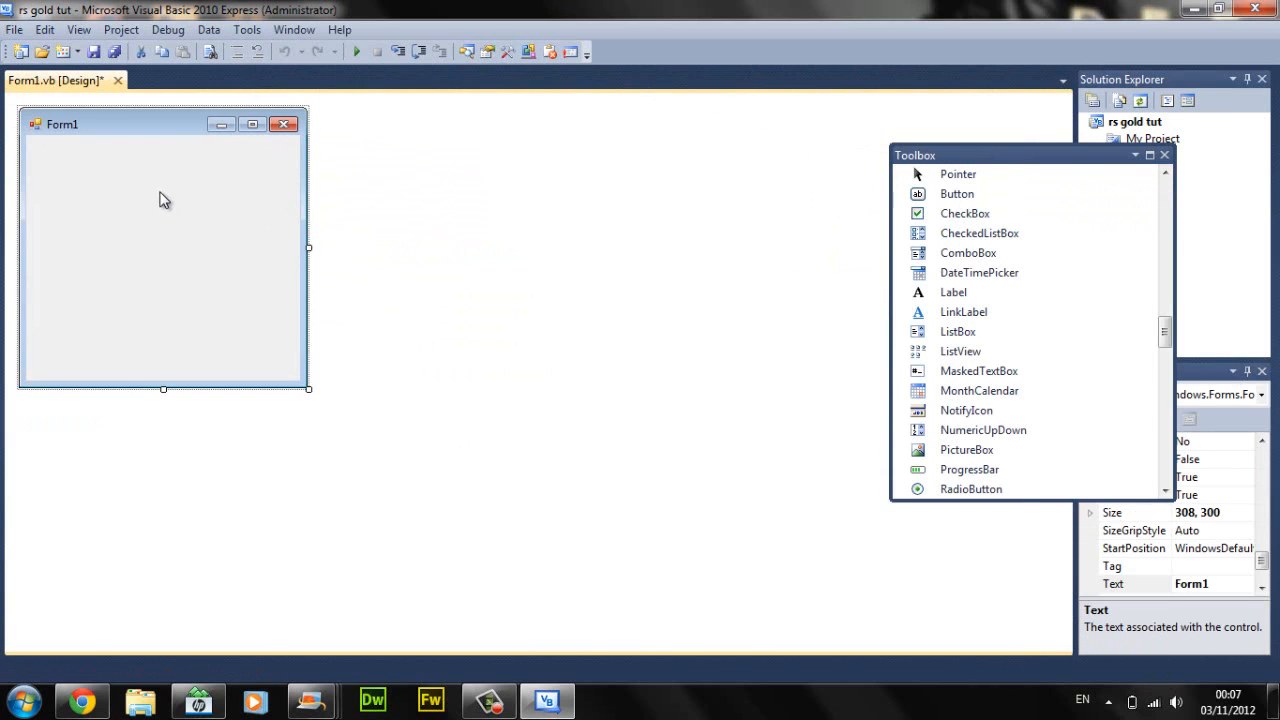
{"action": "left_click_drag", "start_coordinate": [1020, 157], "coordinate": [891, 130]}
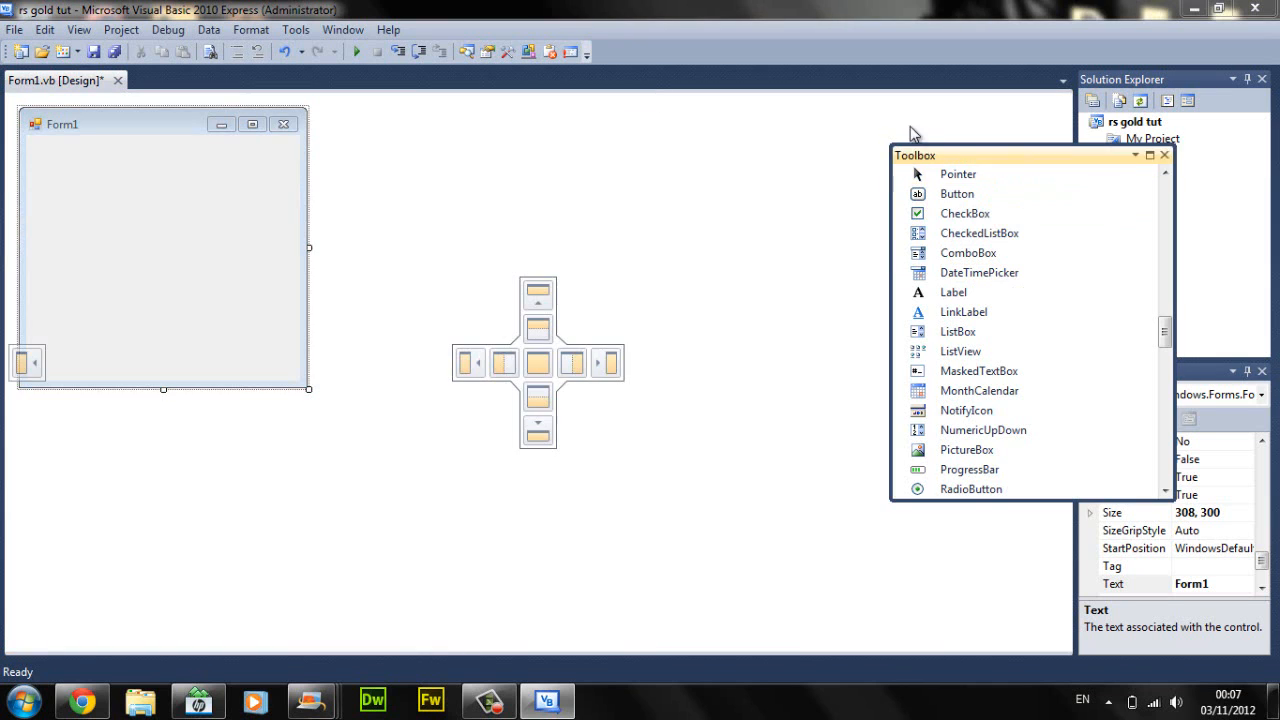
{"action": "double_click", "coordinate": [825, 265]}
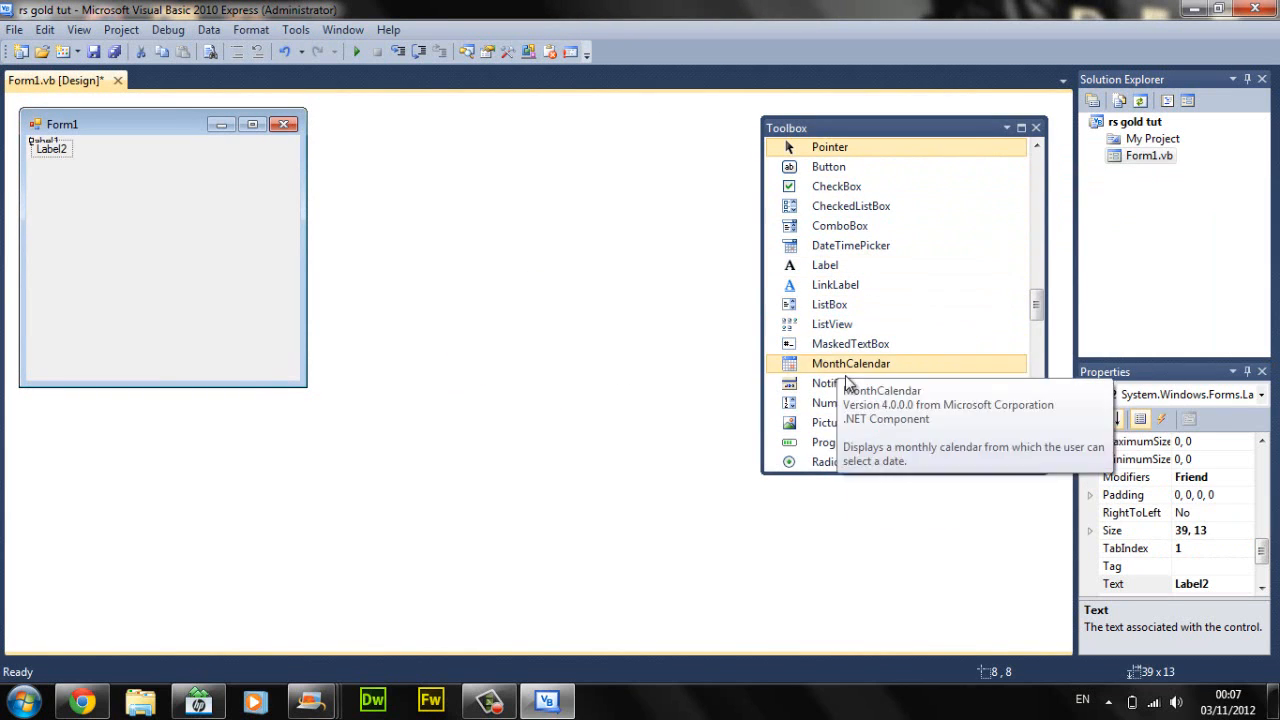
{"action": "scroll", "coordinate": [843, 370], "scroll_direction": "down", "scroll_amount": 2}
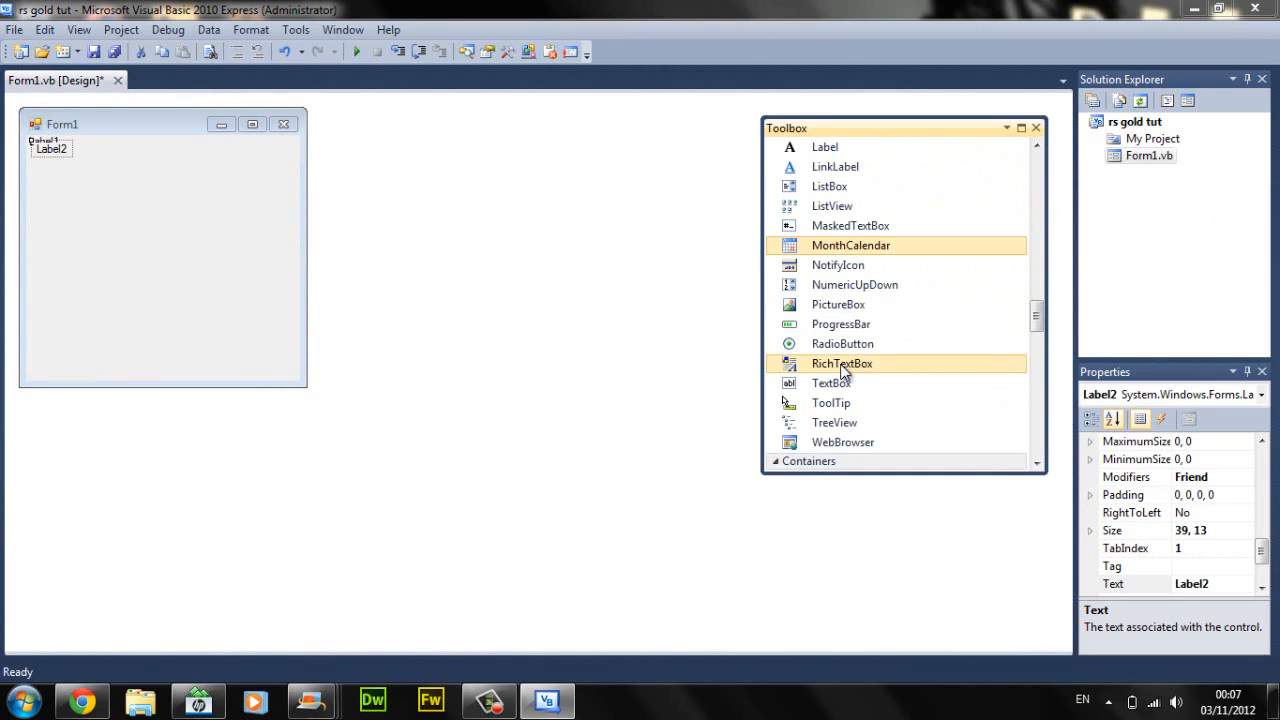
{"action": "double_click", "coordinate": [831, 383]}
{"action": "double_click", "coordinate": [831, 383]}
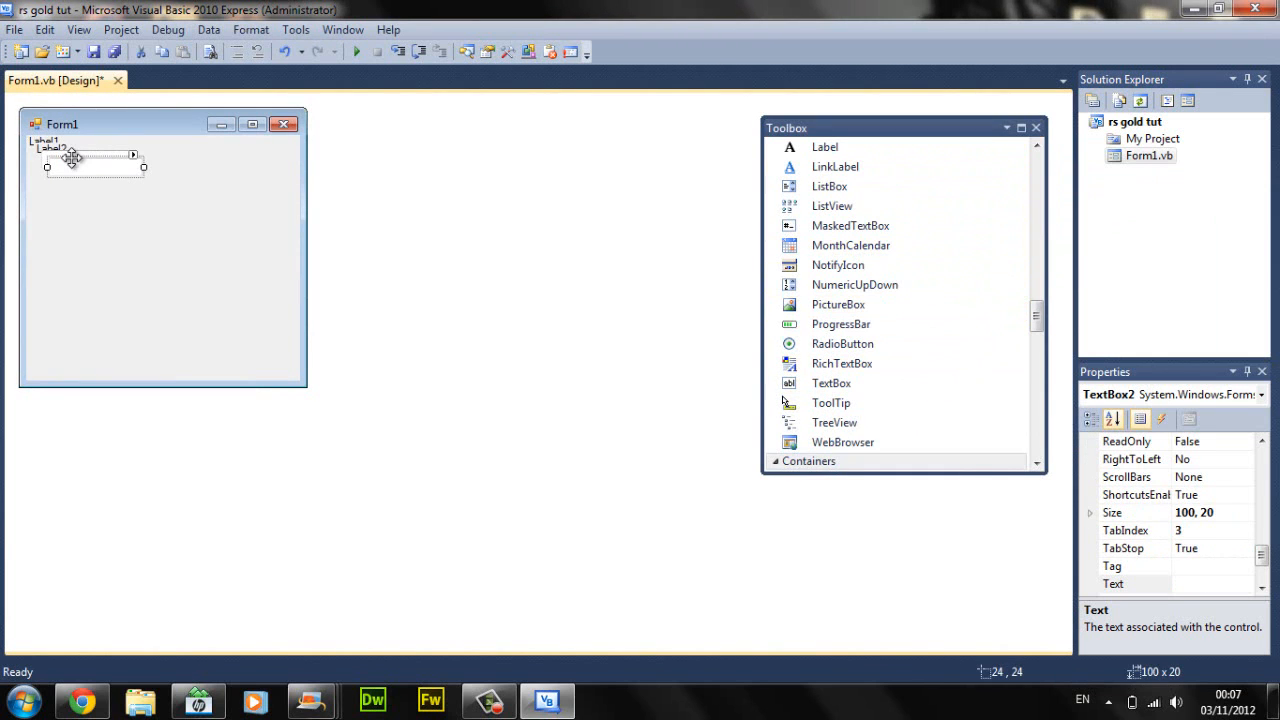
{"action": "left_click_drag", "start_coordinate": [85, 165], "coordinate": [210, 235]}
{"action": "left_click_drag", "start_coordinate": [117, 169], "coordinate": [170, 168]}
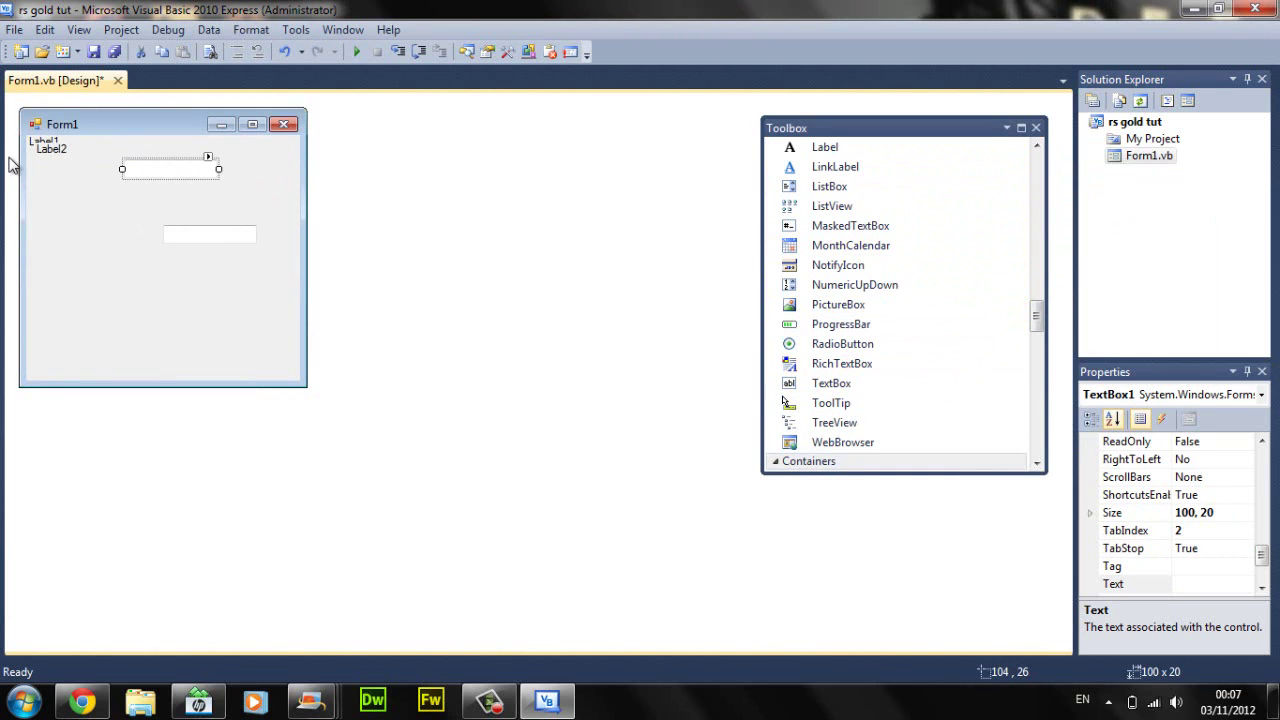
{"action": "left_click", "coordinate": [56, 188]}
{"action": "left_click_drag", "start_coordinate": [51, 149], "coordinate": [55, 231]}
Step: Set the labels' Text to Username and Password
{"action": "left_click", "coordinate": [44, 141]}
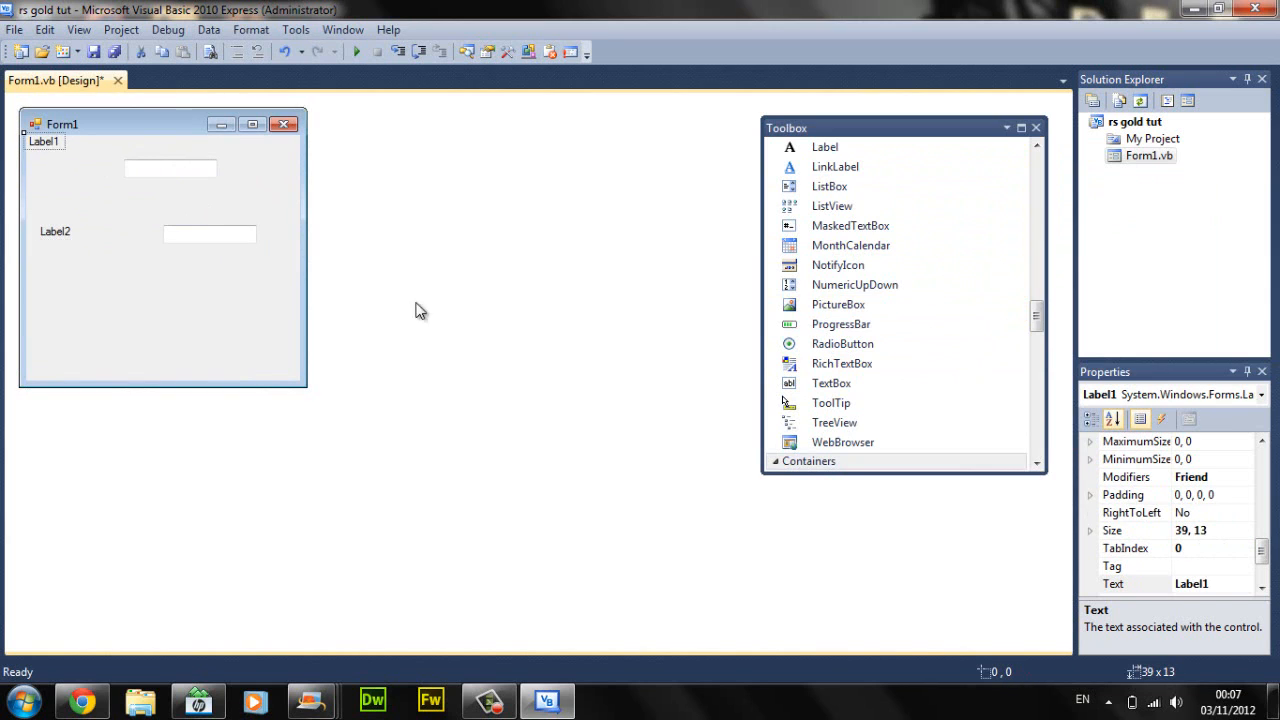
{"action": "left_click", "coordinate": [1136, 566]}
{"action": "left_click", "coordinate": [1190, 583]}
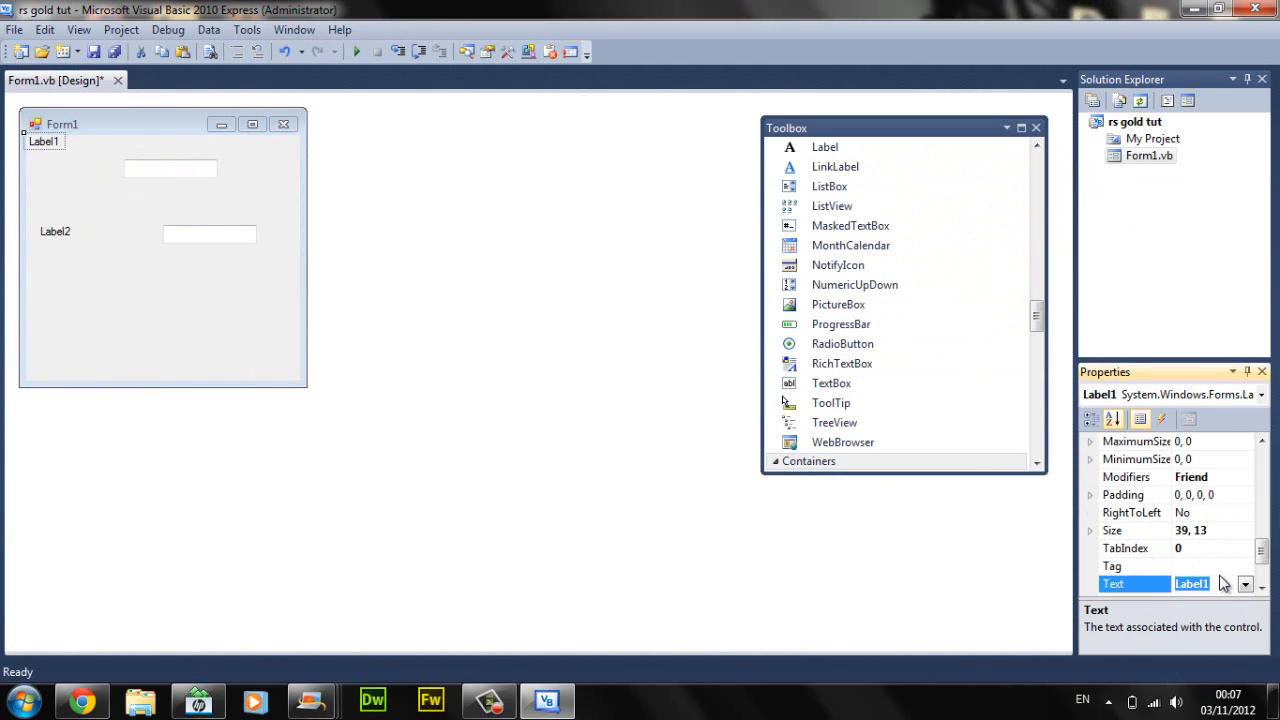
{"action": "type", "text": "Username"}
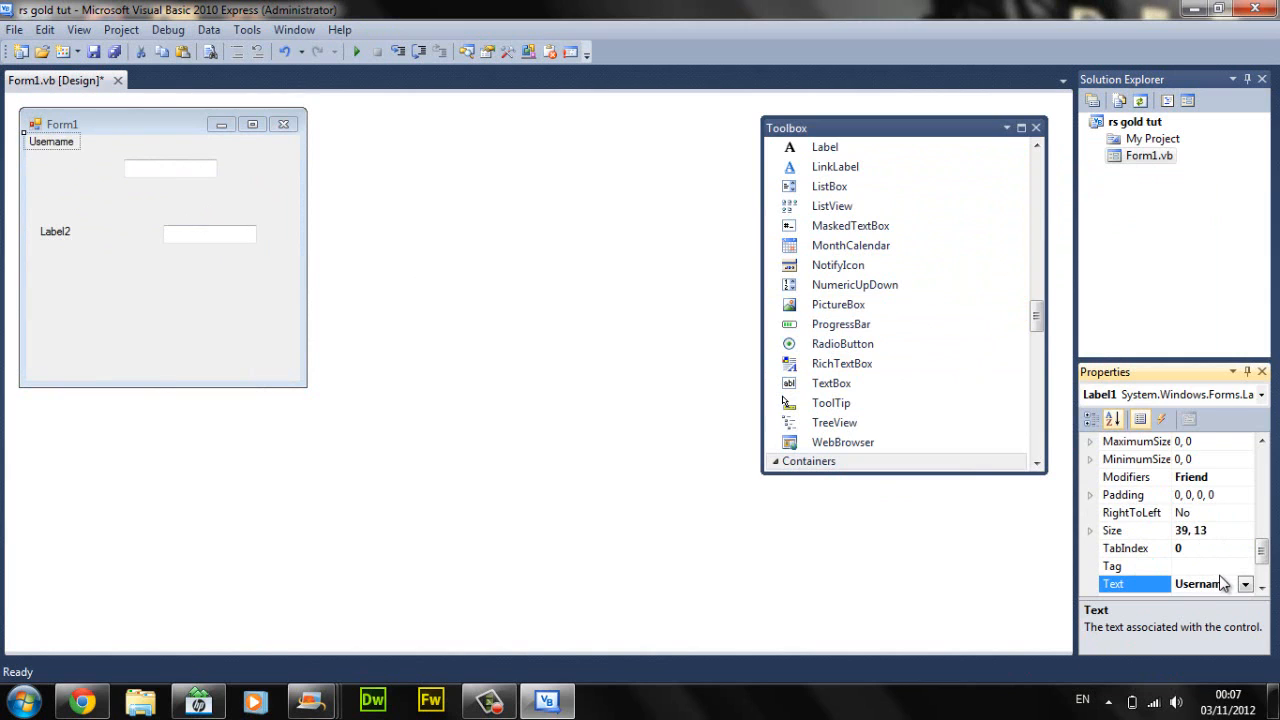
{"action": "left_click", "coordinate": [56, 231]}
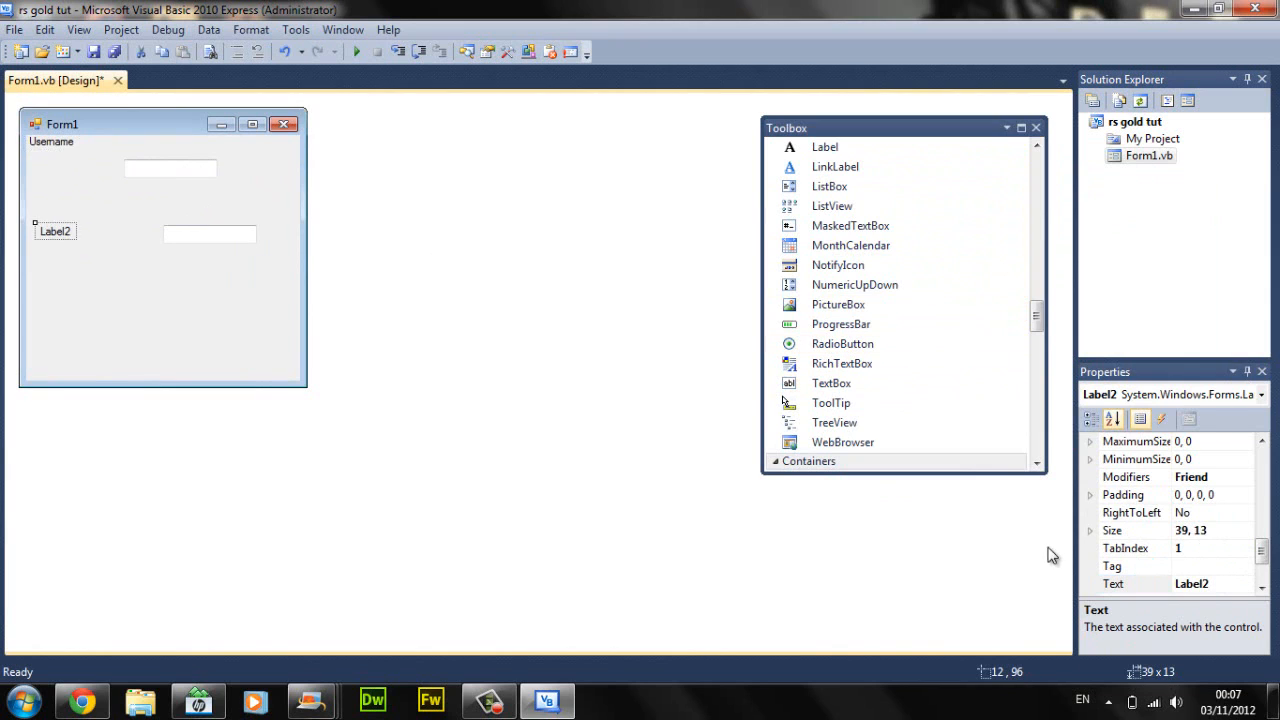
{"action": "left_click", "coordinate": [1195, 584]}
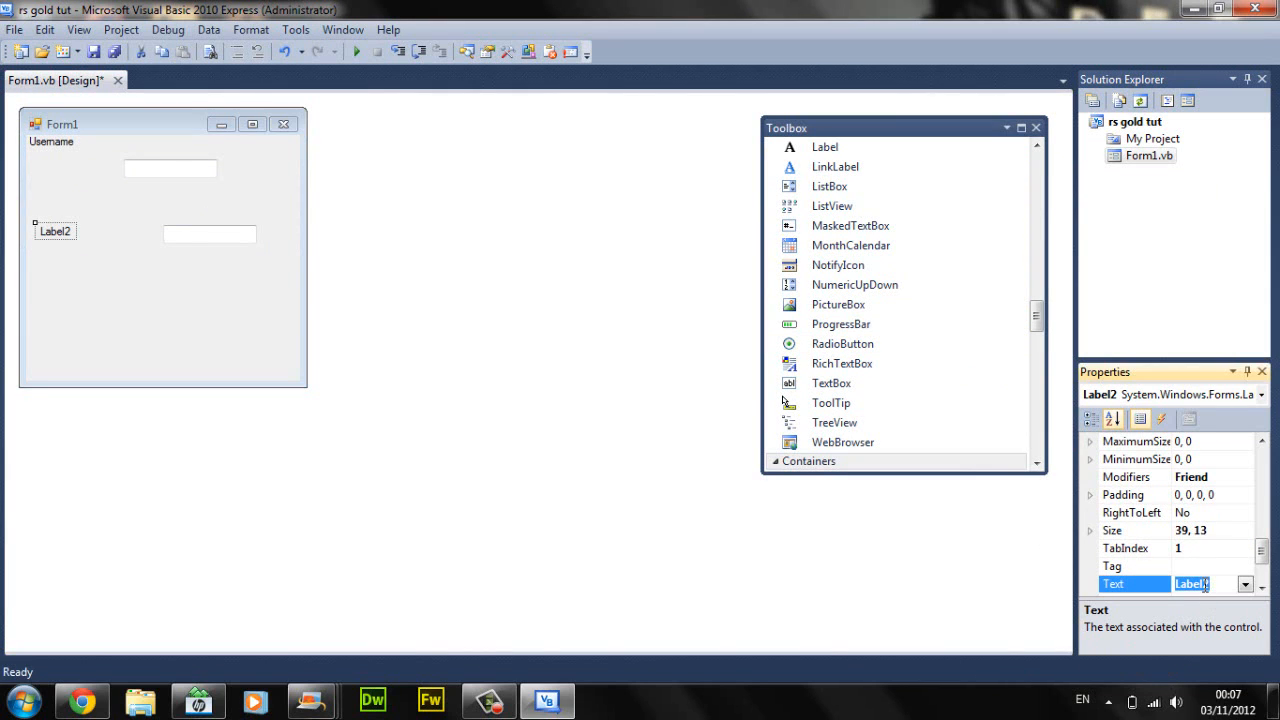
{"action": "type", "text": "Password"}
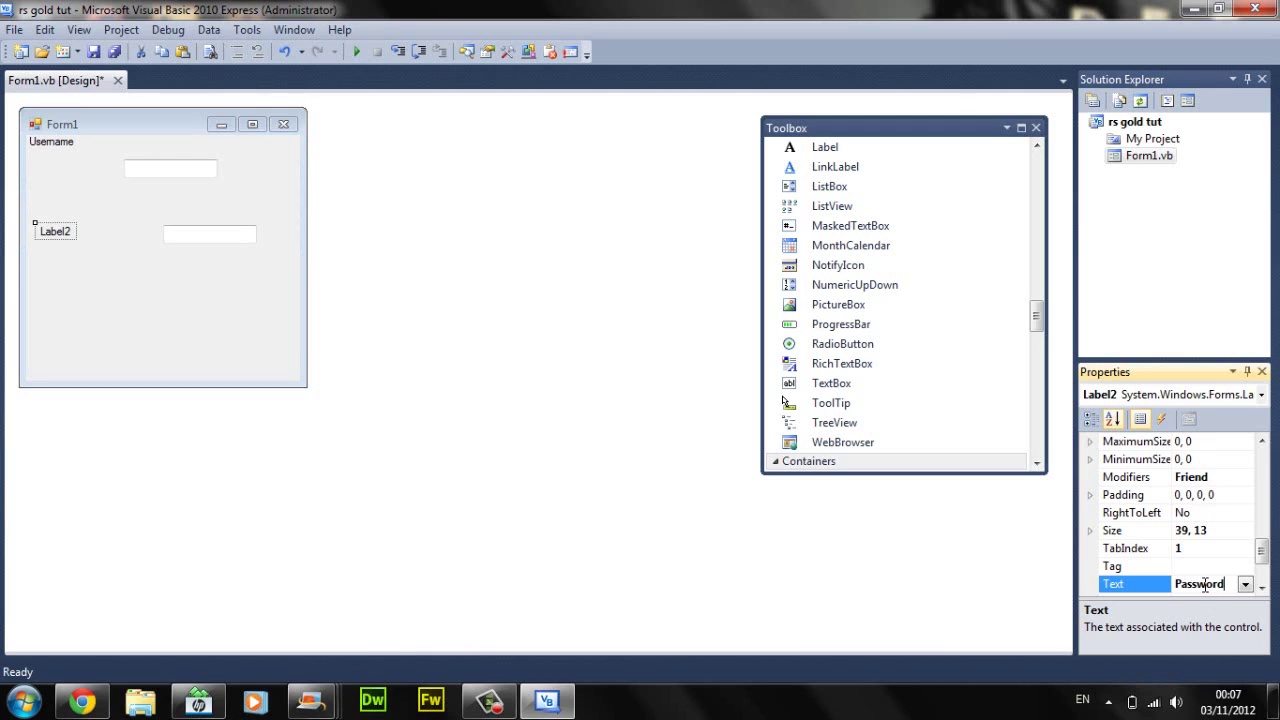
{"action": "key", "text": "Return"}
Step: Align each label beside its text box and widen both boxes to match
{"action": "left_click_drag", "start_coordinate": [148, 168], "coordinate": [120, 172]}
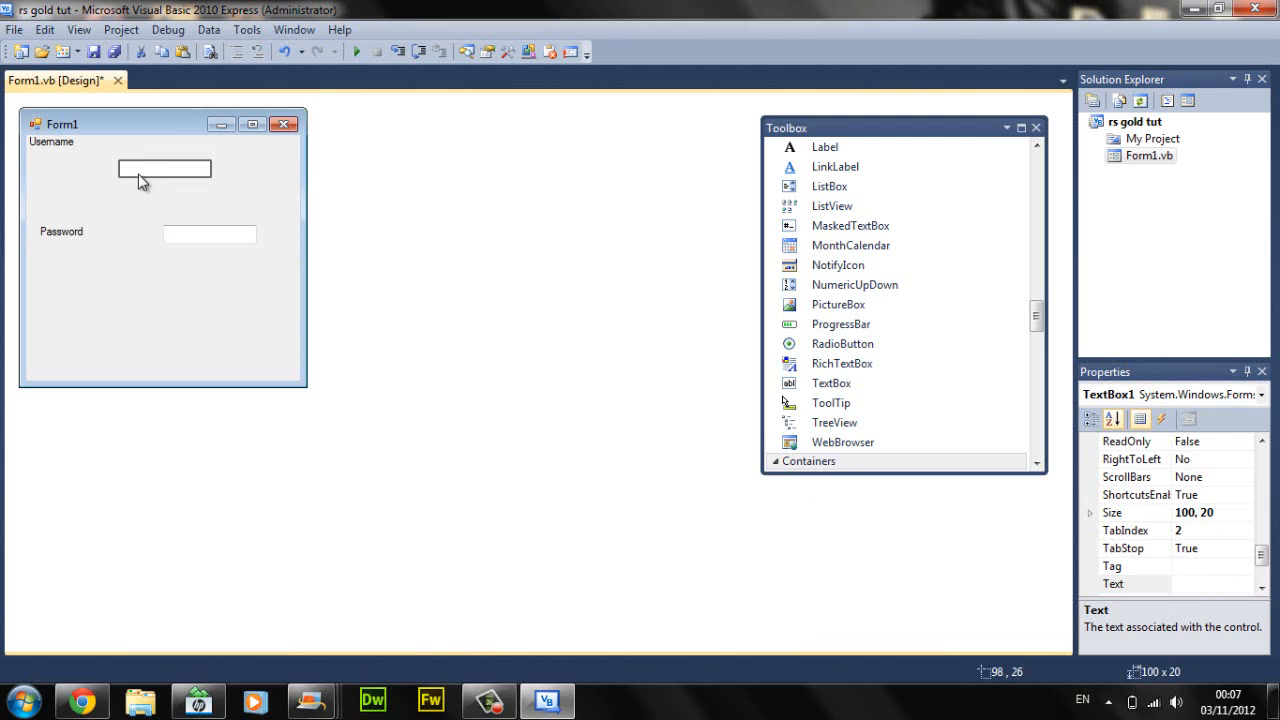
{"action": "left_click_drag", "start_coordinate": [51, 142], "coordinate": [61, 169]}
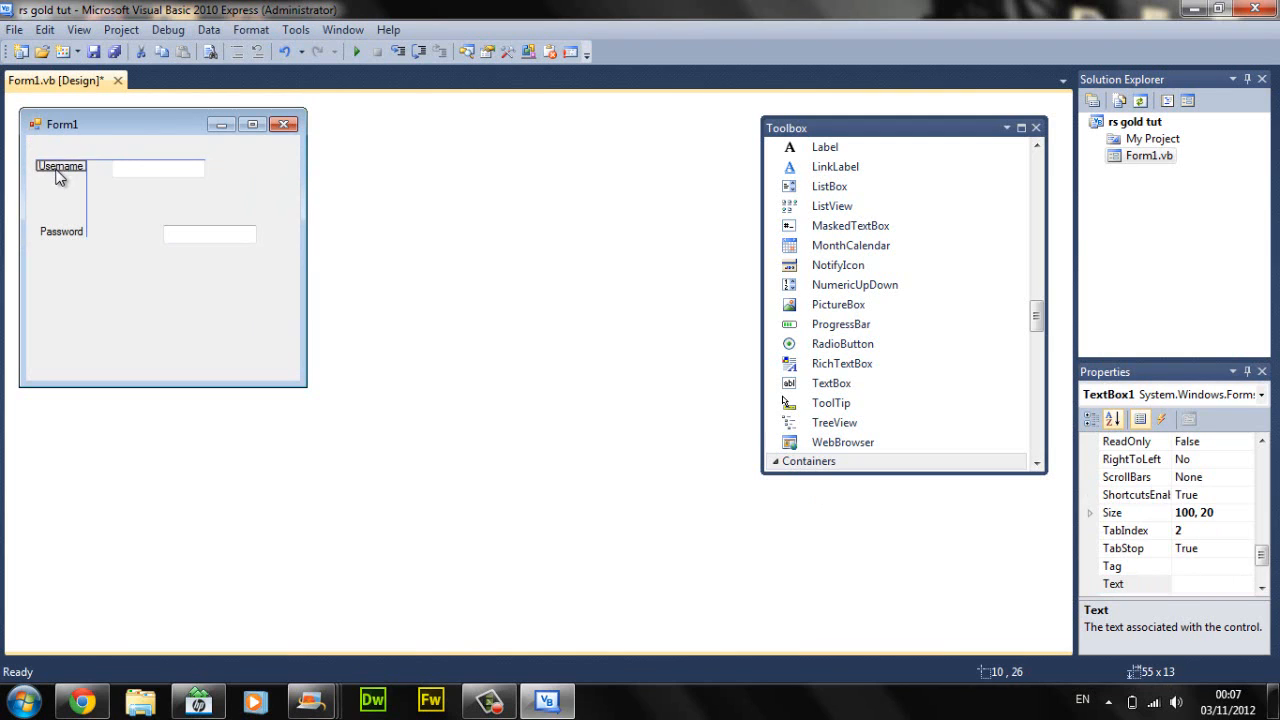
{"action": "left_click_drag", "start_coordinate": [62, 230], "coordinate": [62, 213]}
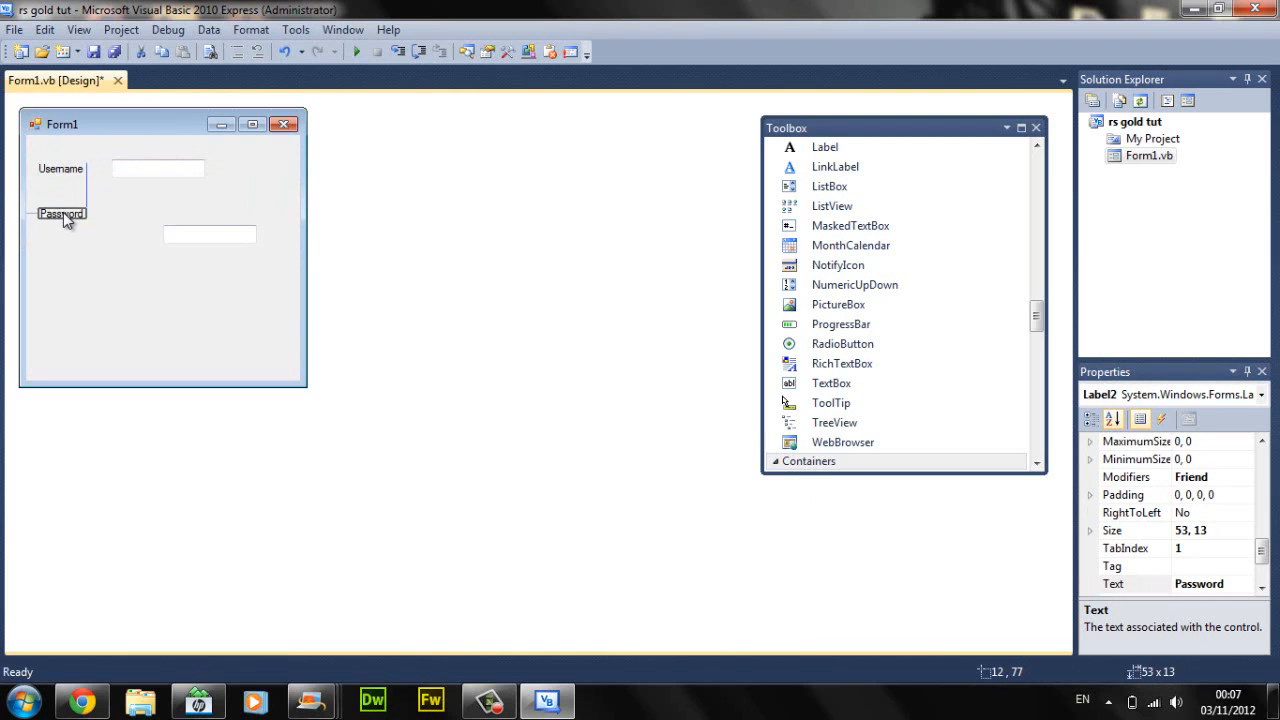
{"action": "left_click_drag", "start_coordinate": [168, 236], "coordinate": [116, 221]}
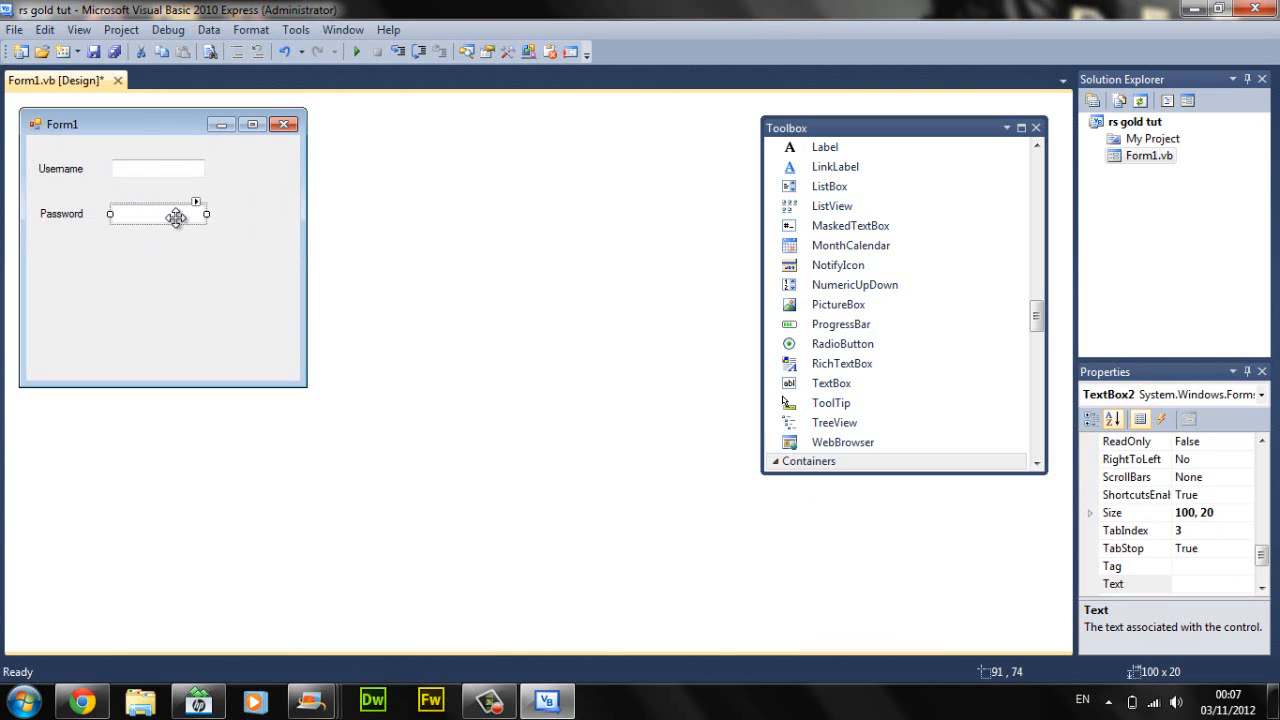
{"action": "left_click_drag", "start_coordinate": [237, 219], "coordinate": [252, 219]}
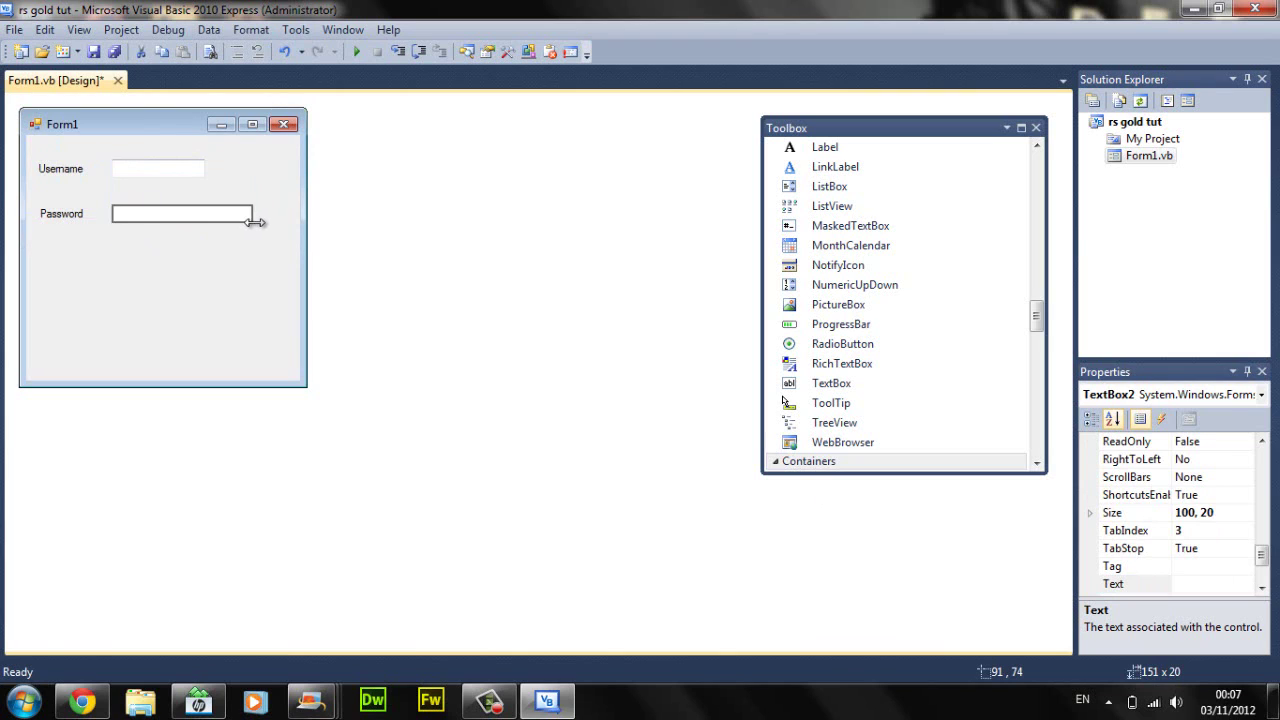
{"action": "left_click", "coordinate": [200, 170]}
{"action": "left_click_drag", "start_coordinate": [205, 168], "coordinate": [256, 168]}
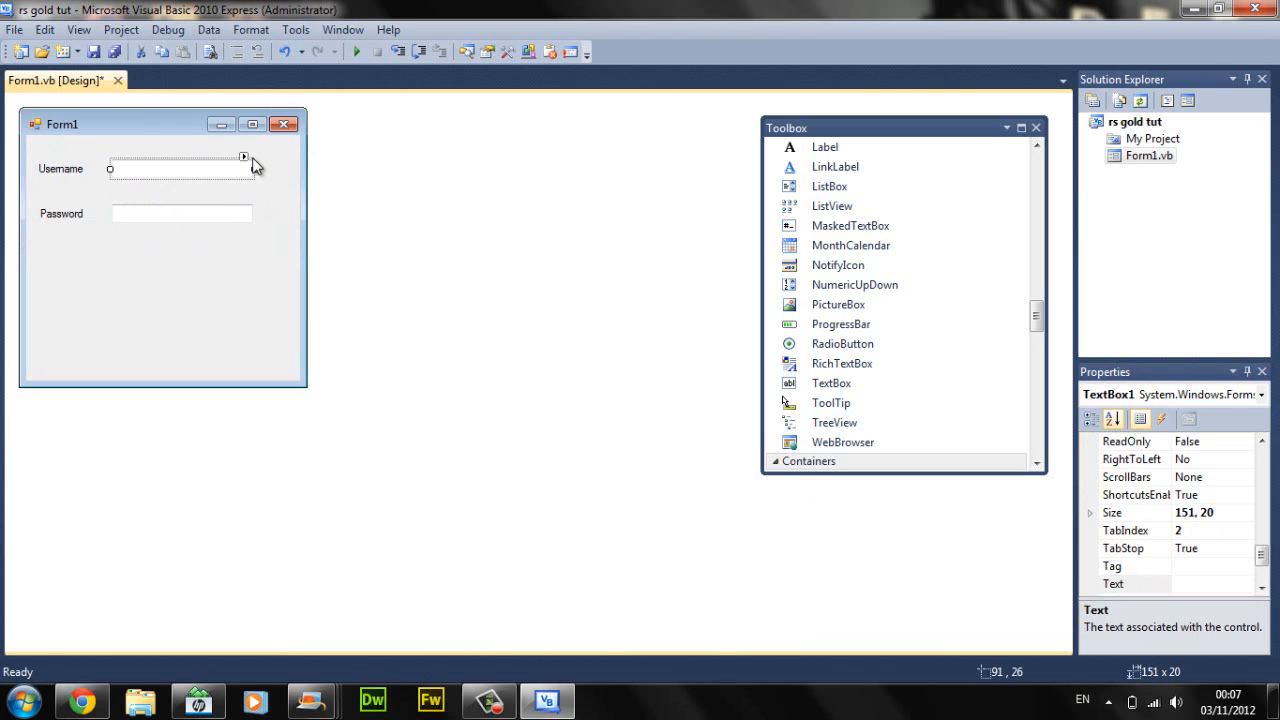
{"action": "left_click", "coordinate": [358, 52]}
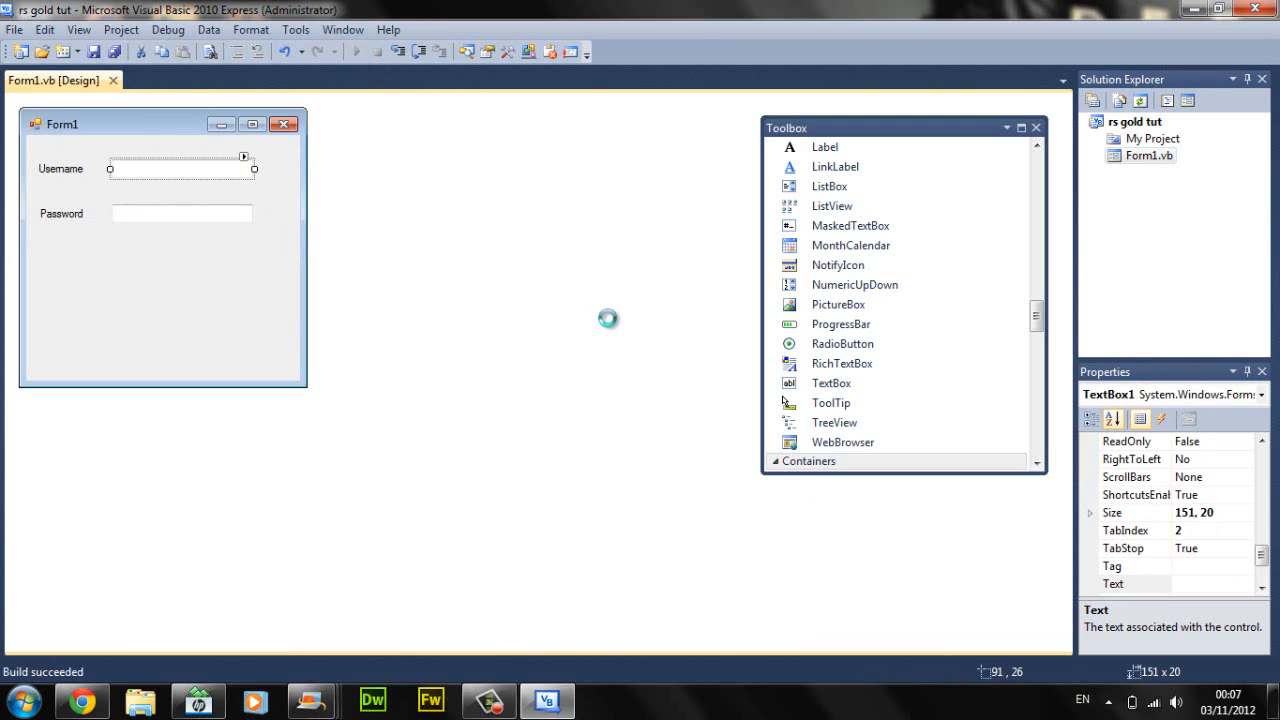
{"action": "left_click_drag", "start_coordinate": [298, 156], "coordinate": [595, 119]}
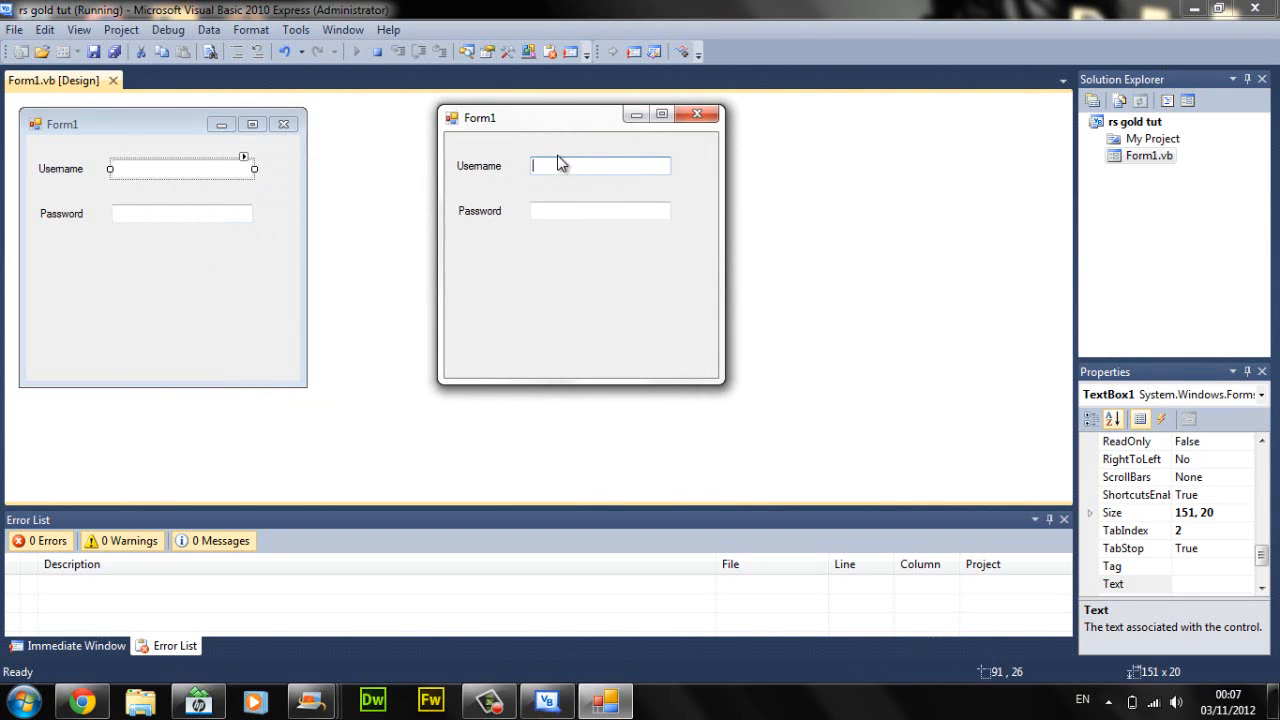
{"action": "type", "text": "erferf"}
{"action": "type", "text": "g"}
{"action": "left_click", "coordinate": [571, 211]}
{"action": "type", "text": "ed"}
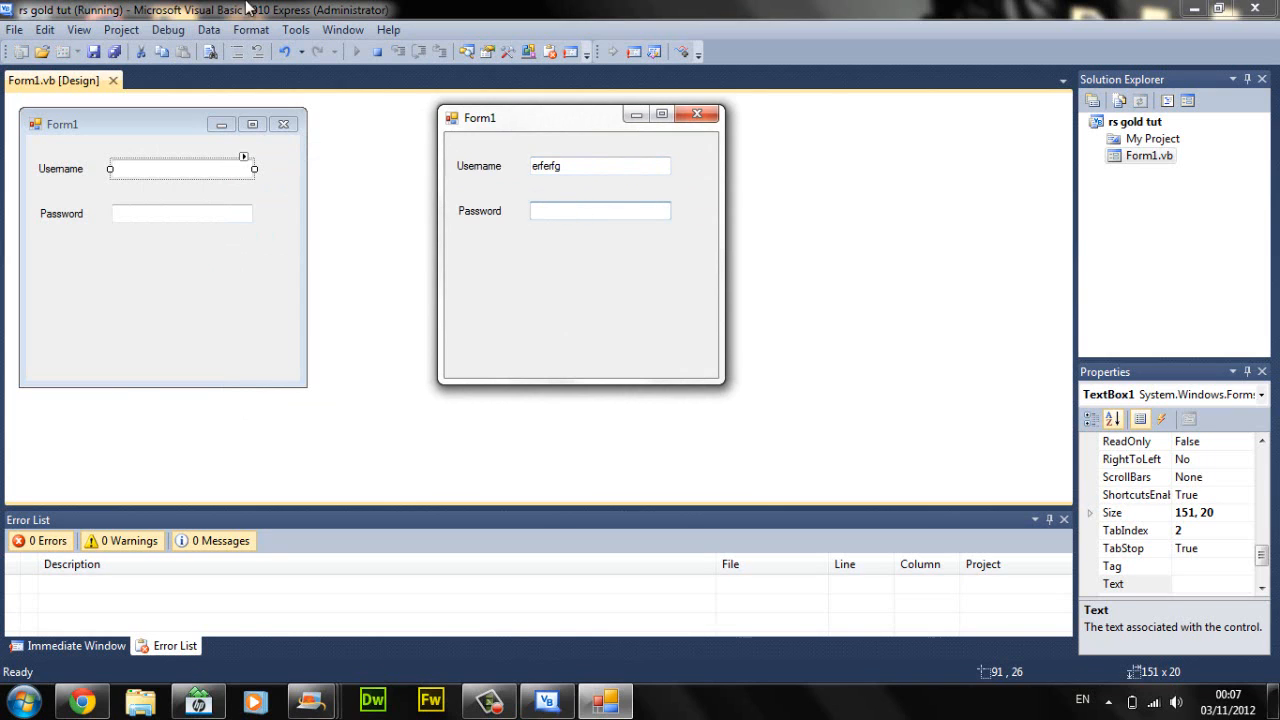
{"action": "left_click", "coordinate": [661, 114]}
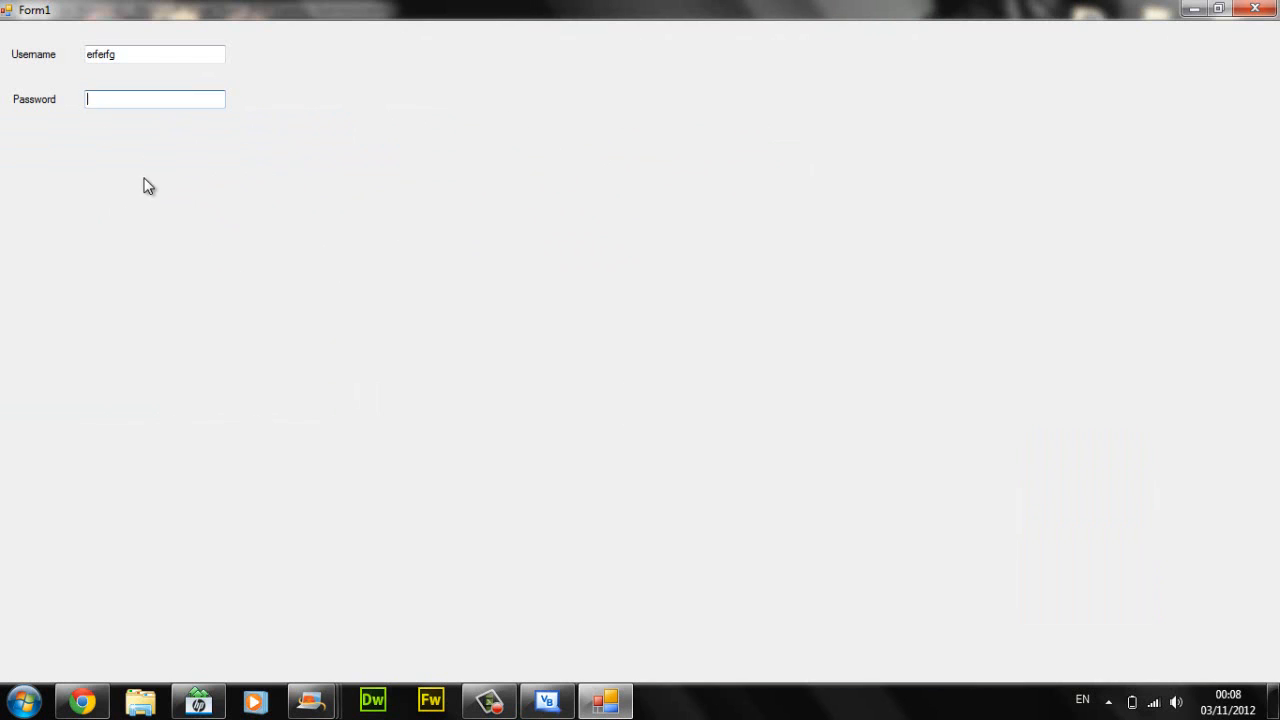
Step: Close the running form and set the password text box's masking character
{"action": "left_click", "coordinate": [1255, 9]}
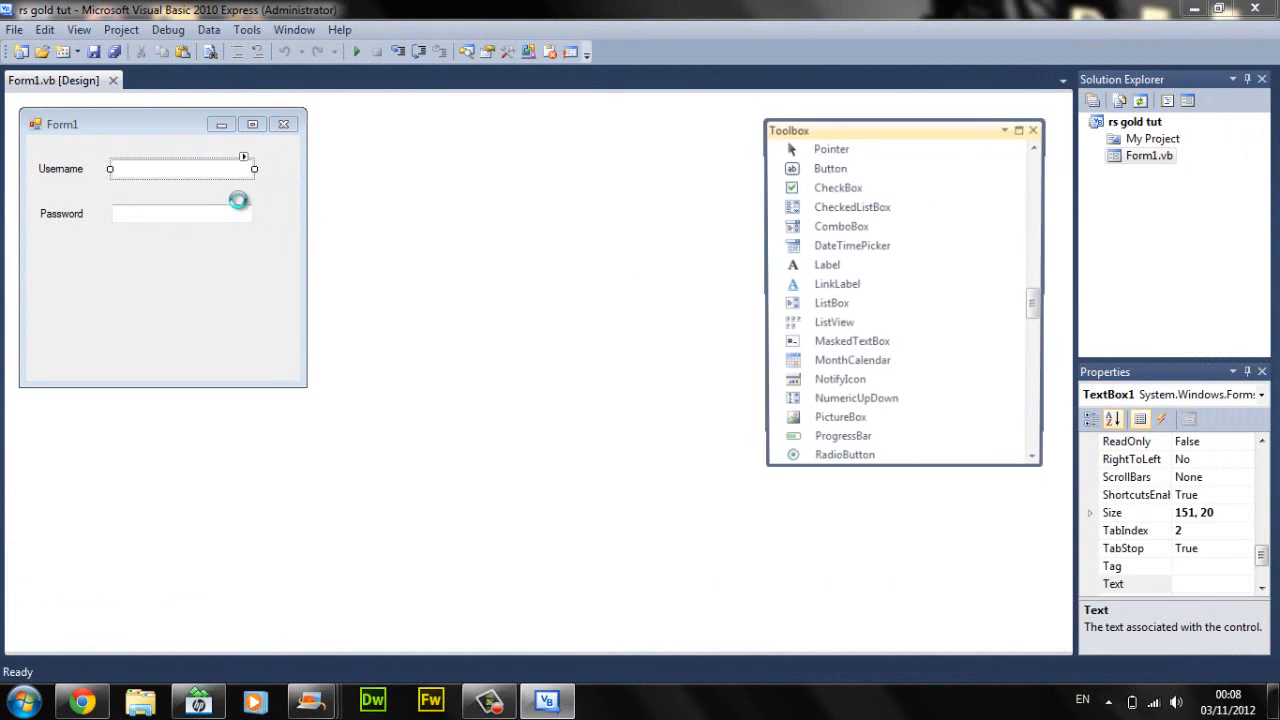
{"action": "left_click", "coordinate": [179, 217]}
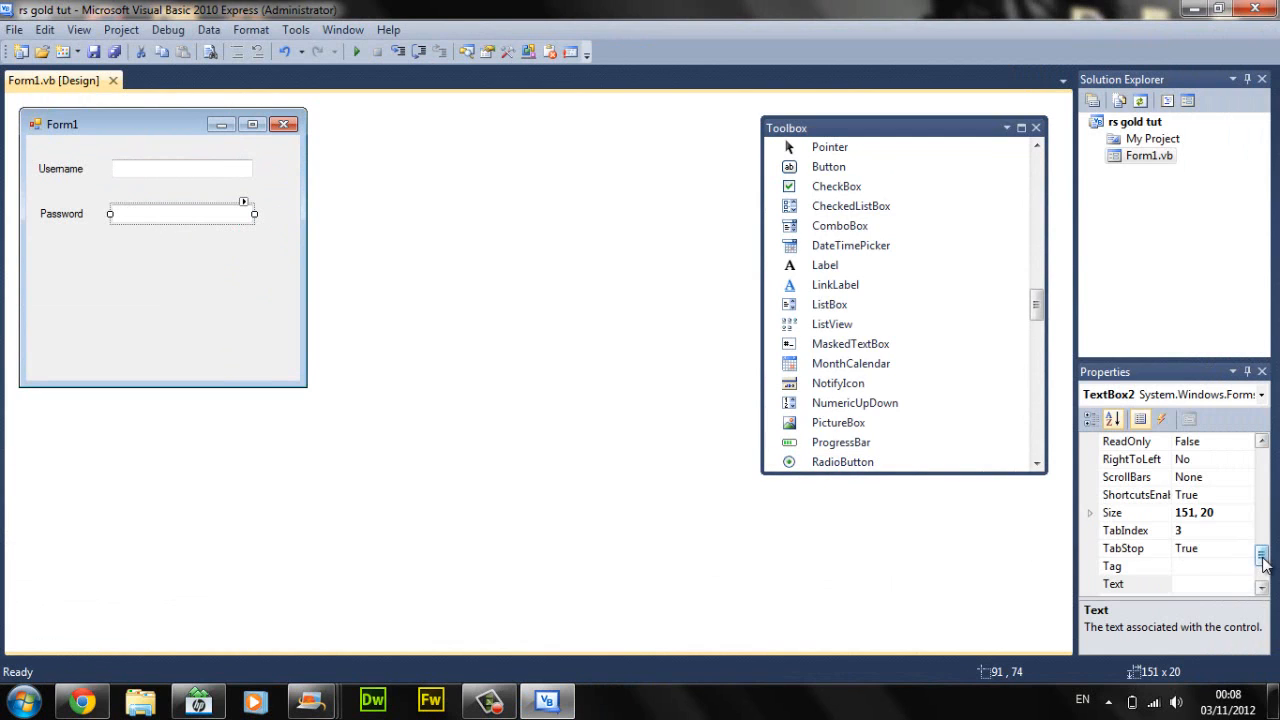
{"action": "left_click_drag", "start_coordinate": [1261, 557], "coordinate": [1263, 548]}
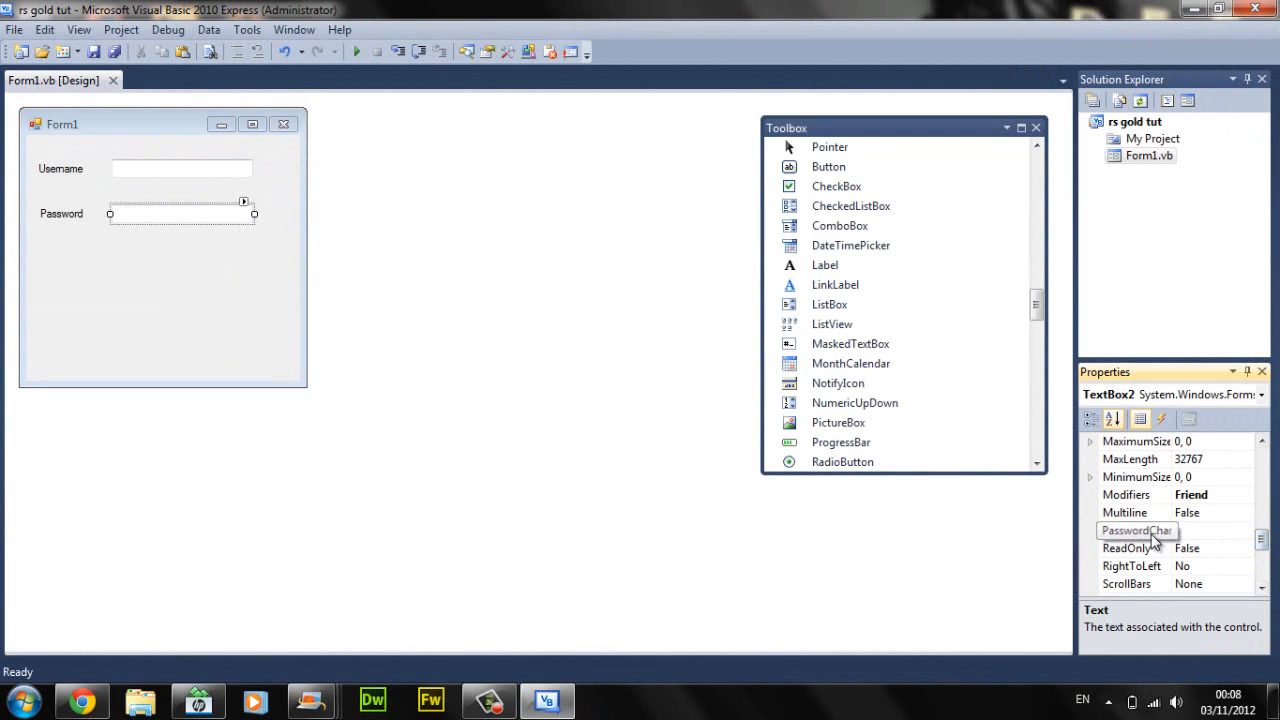
{"action": "left_click", "coordinate": [1135, 530]}
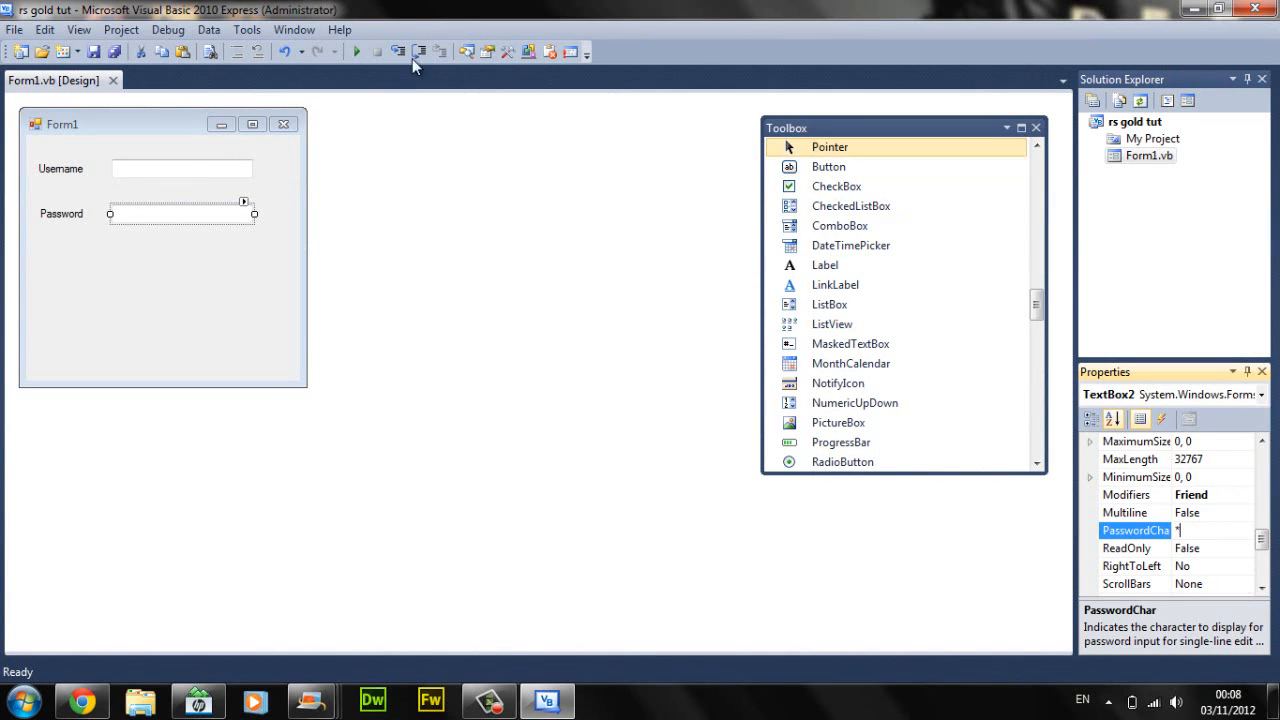
Step: Set Form1's MaximizeBox property to False
{"action": "left_click", "coordinate": [226, 297]}
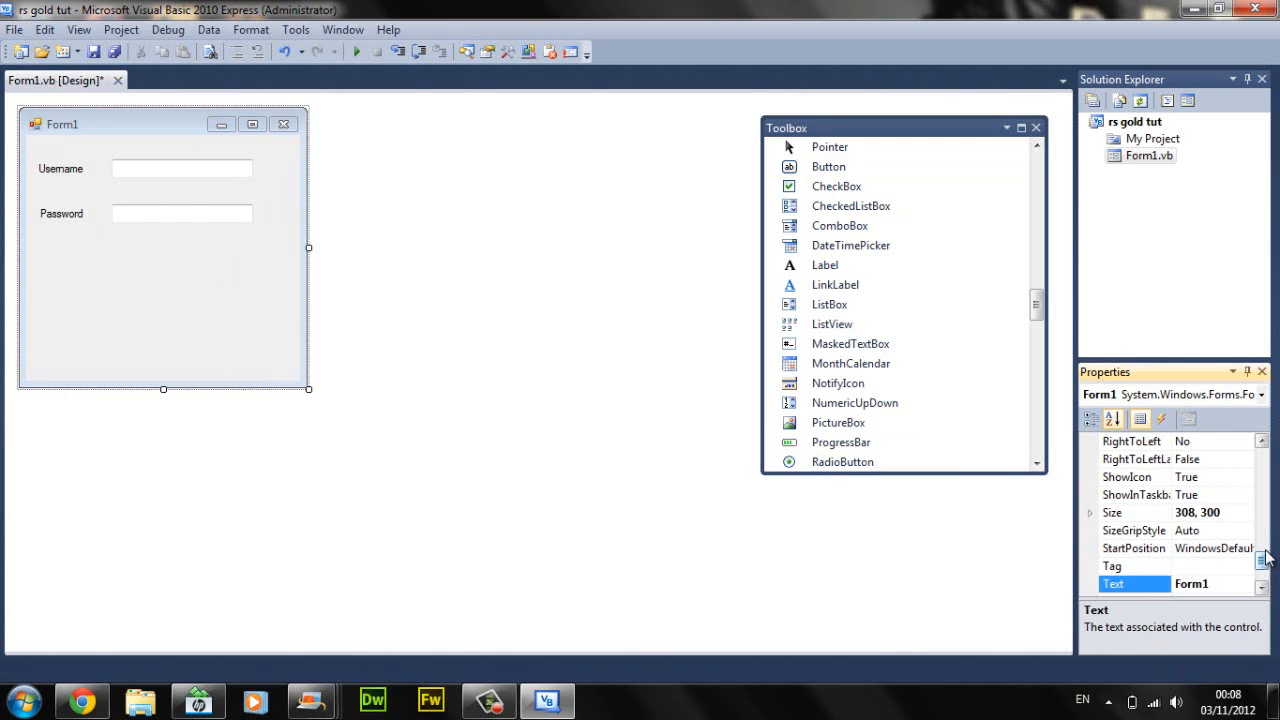
{"action": "left_click_drag", "start_coordinate": [1262, 565], "coordinate": [1264, 535]}
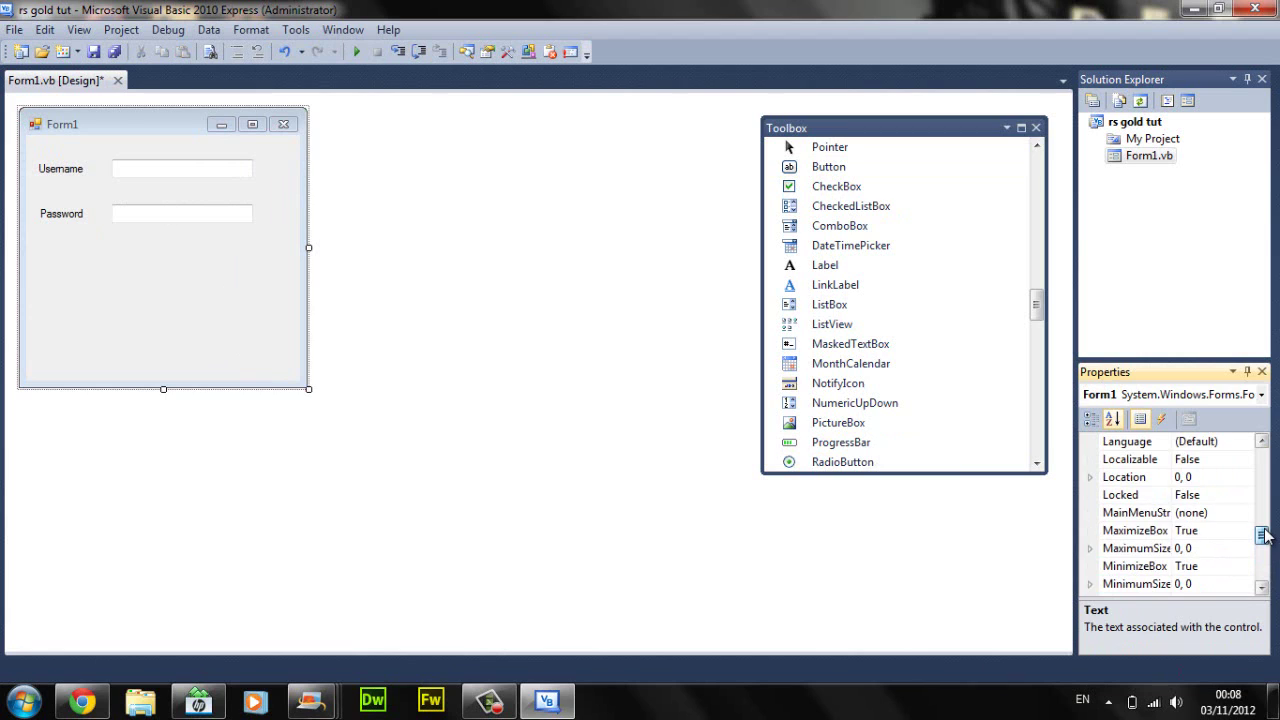
{"action": "left_click", "coordinate": [1136, 530]}
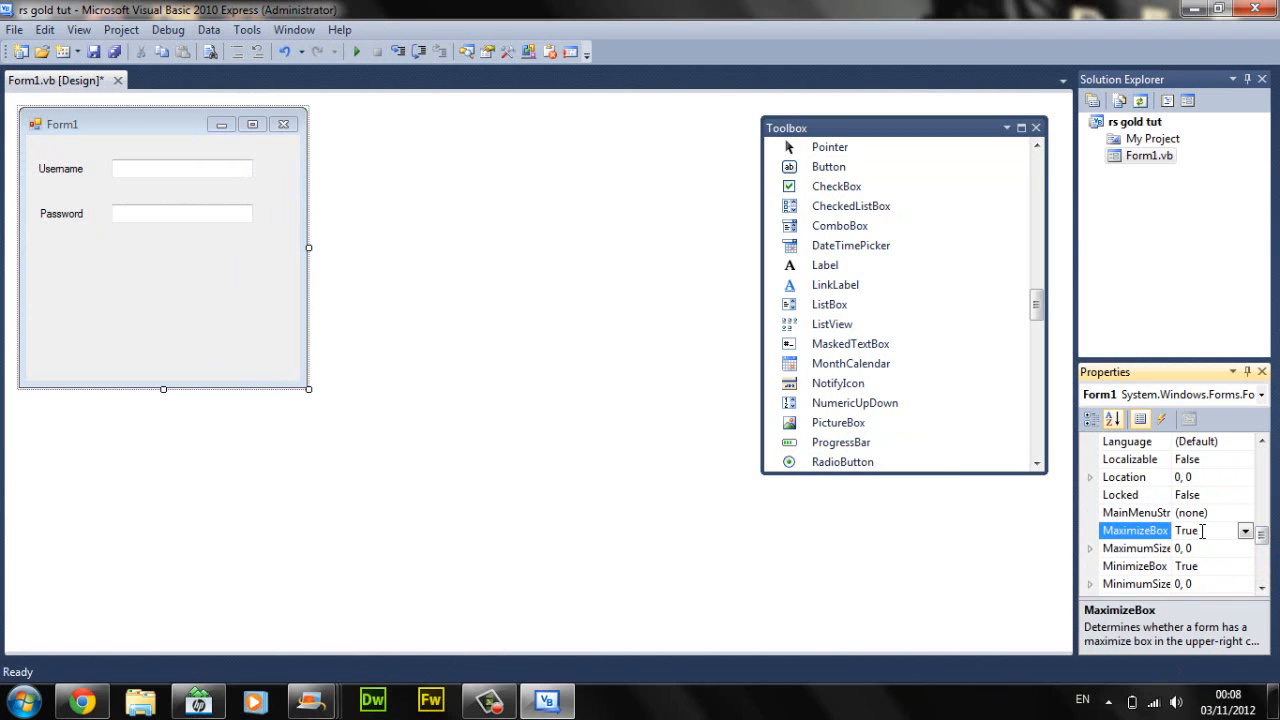
{"action": "left_click", "coordinate": [1245, 531]}
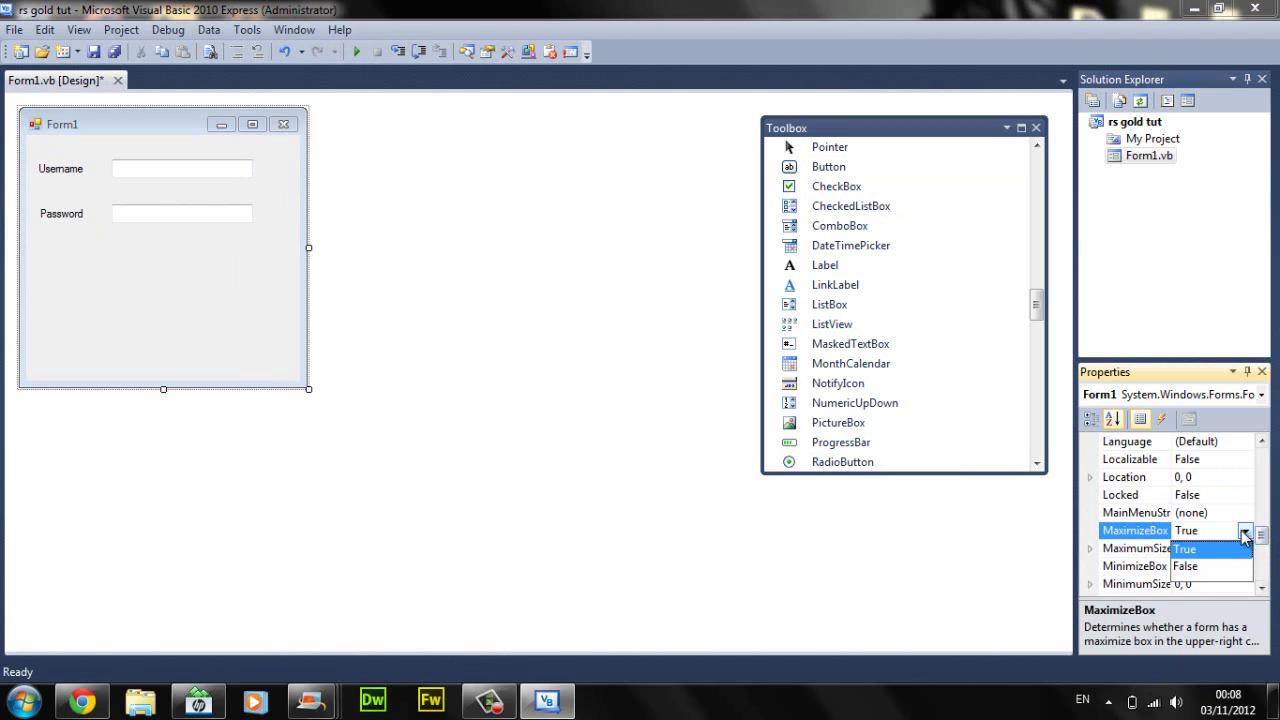
{"action": "left_click", "coordinate": [1207, 568]}
{"action": "left_click", "coordinate": [357, 52]}
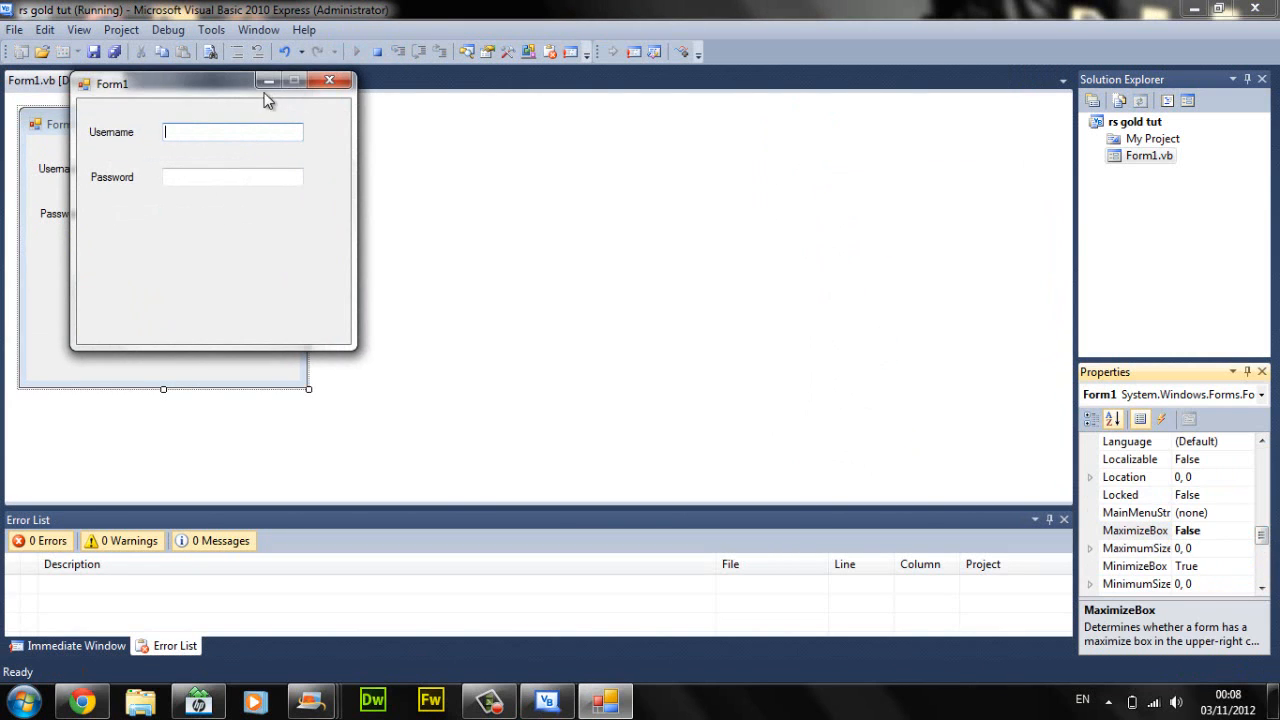
{"action": "type", "text": "dferwf"}
{"action": "left_click", "coordinate": [215, 177]}
{"action": "type", "text": "asdfg"}
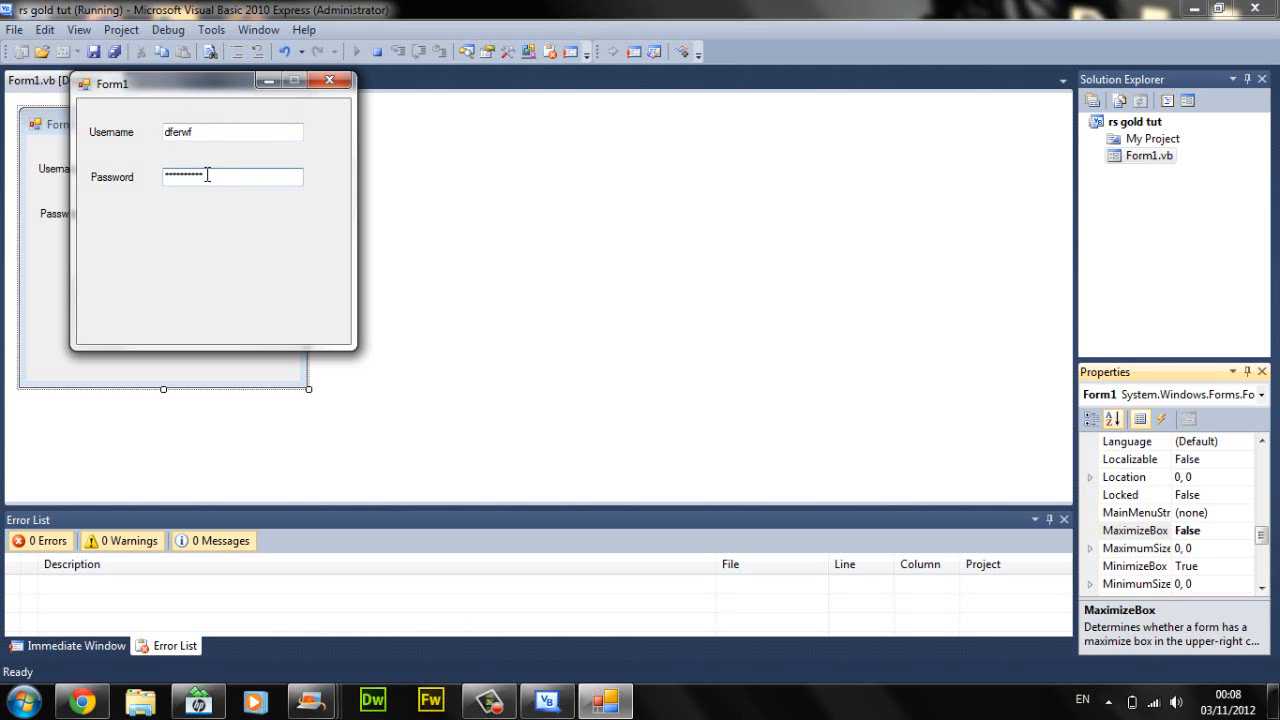
{"action": "left_click", "coordinate": [329, 81]}
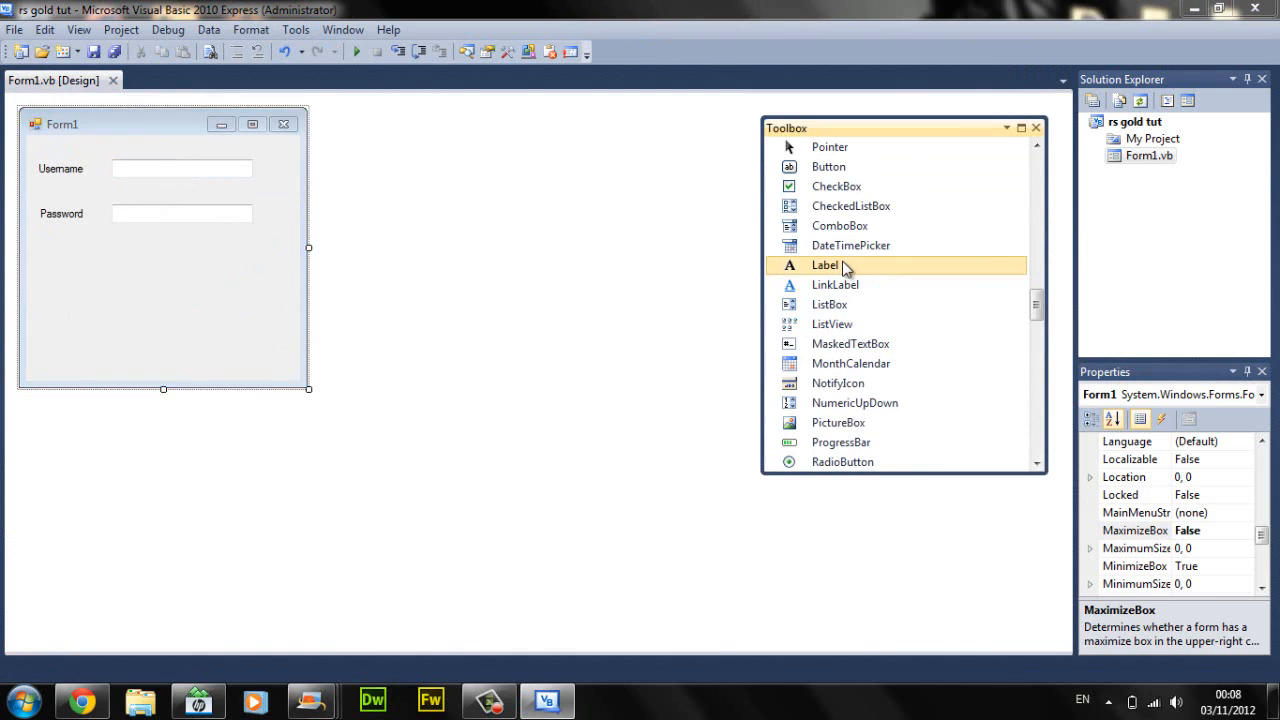
Step: Add a label reading Gold below the Password row
{"action": "double_click", "coordinate": [845, 267]}
{"action": "left_click_drag", "start_coordinate": [45, 137], "coordinate": [47, 253]}
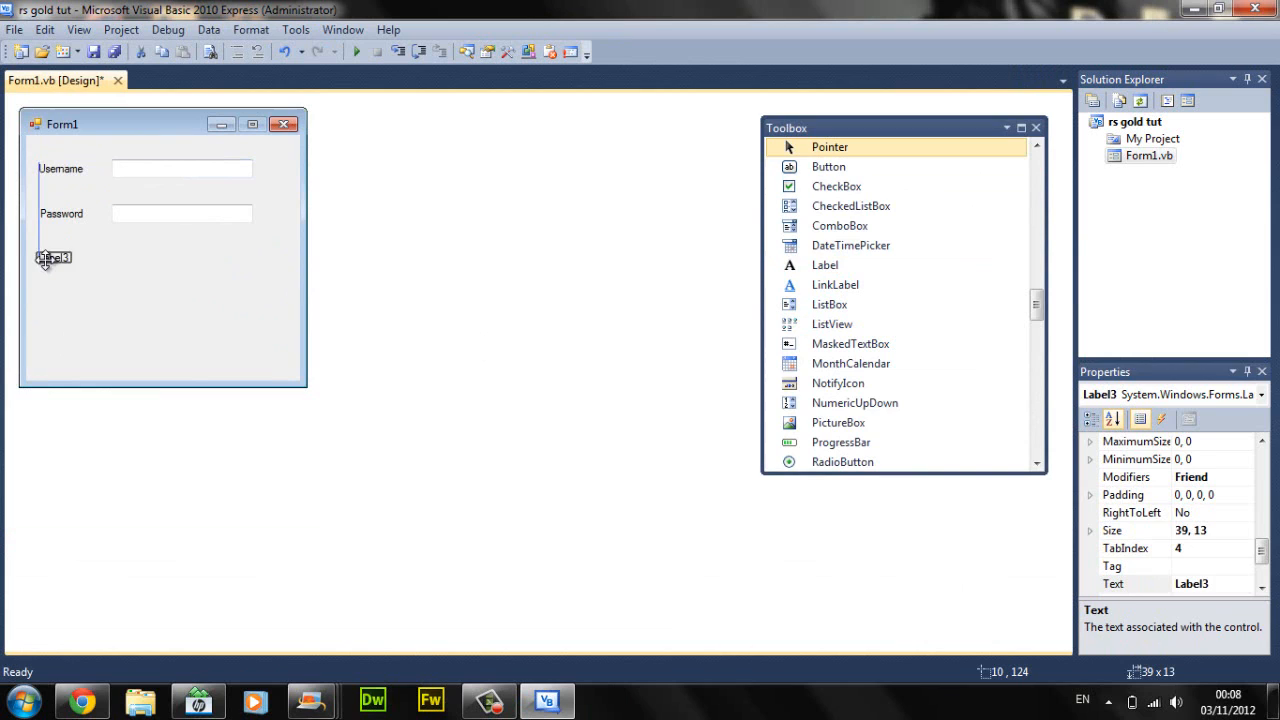
{"action": "left_click", "coordinate": [1214, 584]}
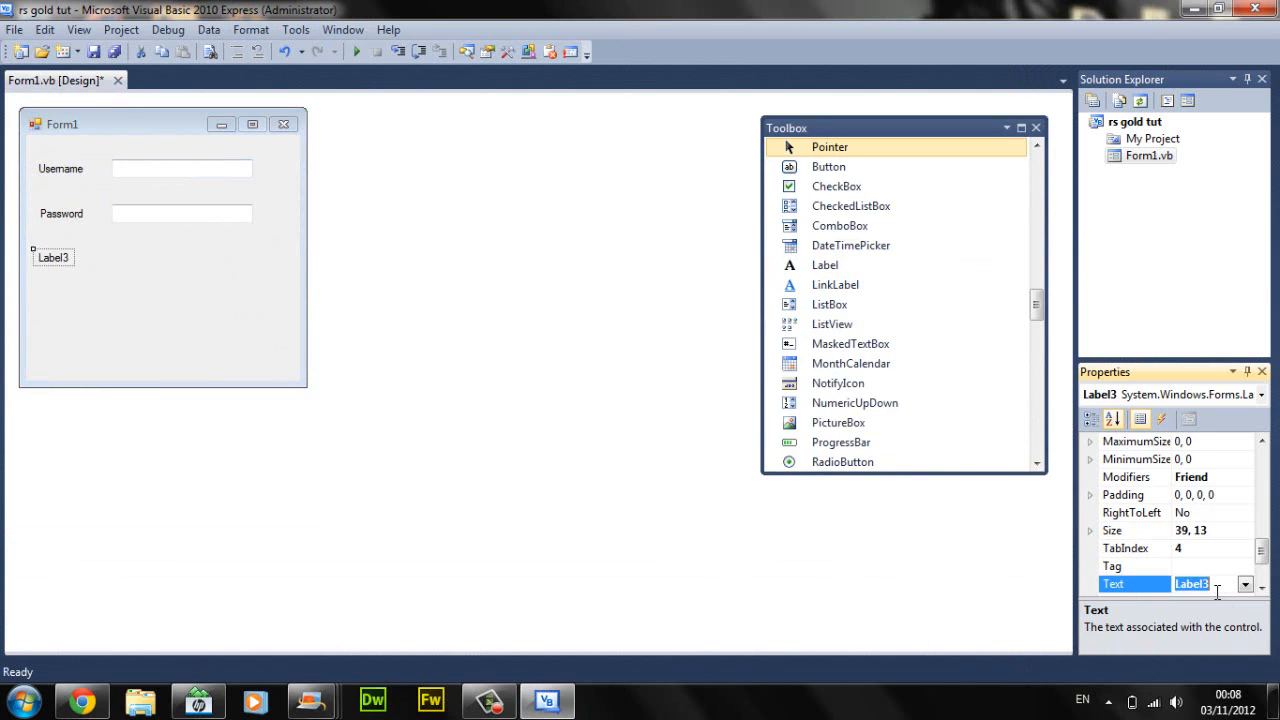
{"action": "type", "text": "Gold"}
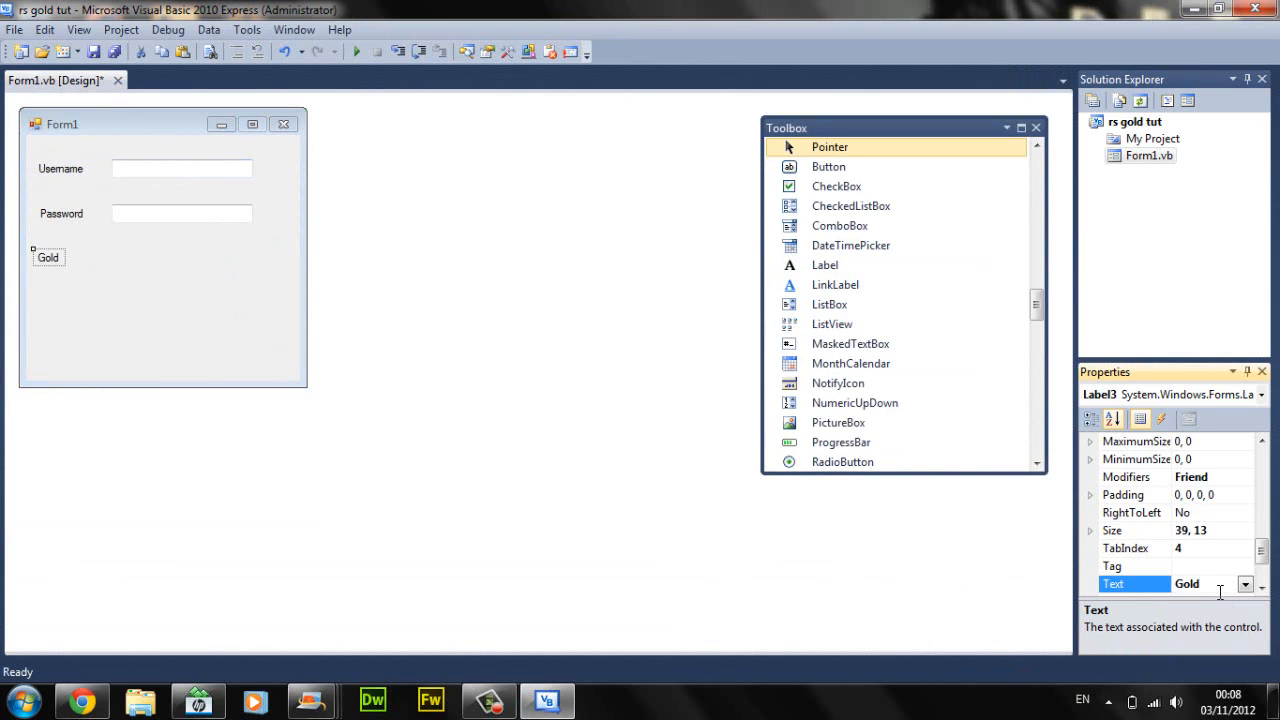
{"action": "left_click", "coordinate": [55, 285]}
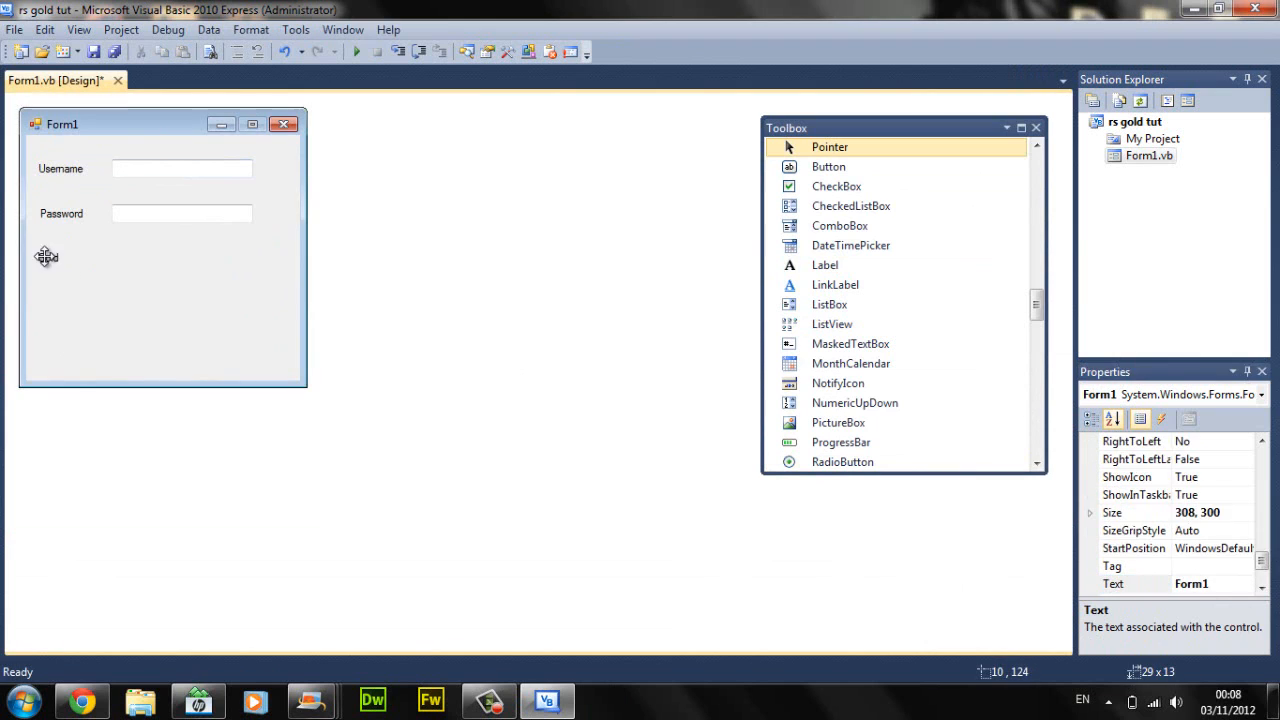
{"action": "left_click_drag", "start_coordinate": [48, 258], "coordinate": [66, 262]}
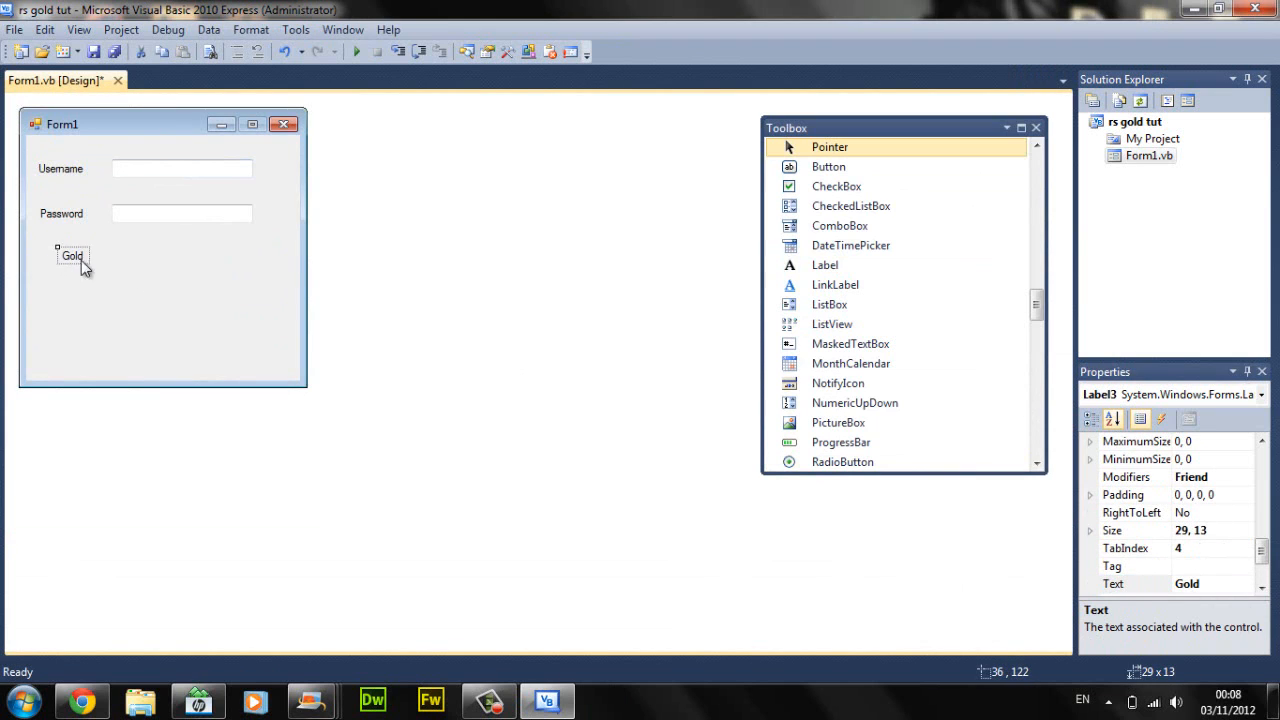
Step: Place two radio buttons beside Gold, deleting an accidentally added text box
{"action": "left_click", "coordinate": [892, 406]}
{"action": "type", "text": "t"}
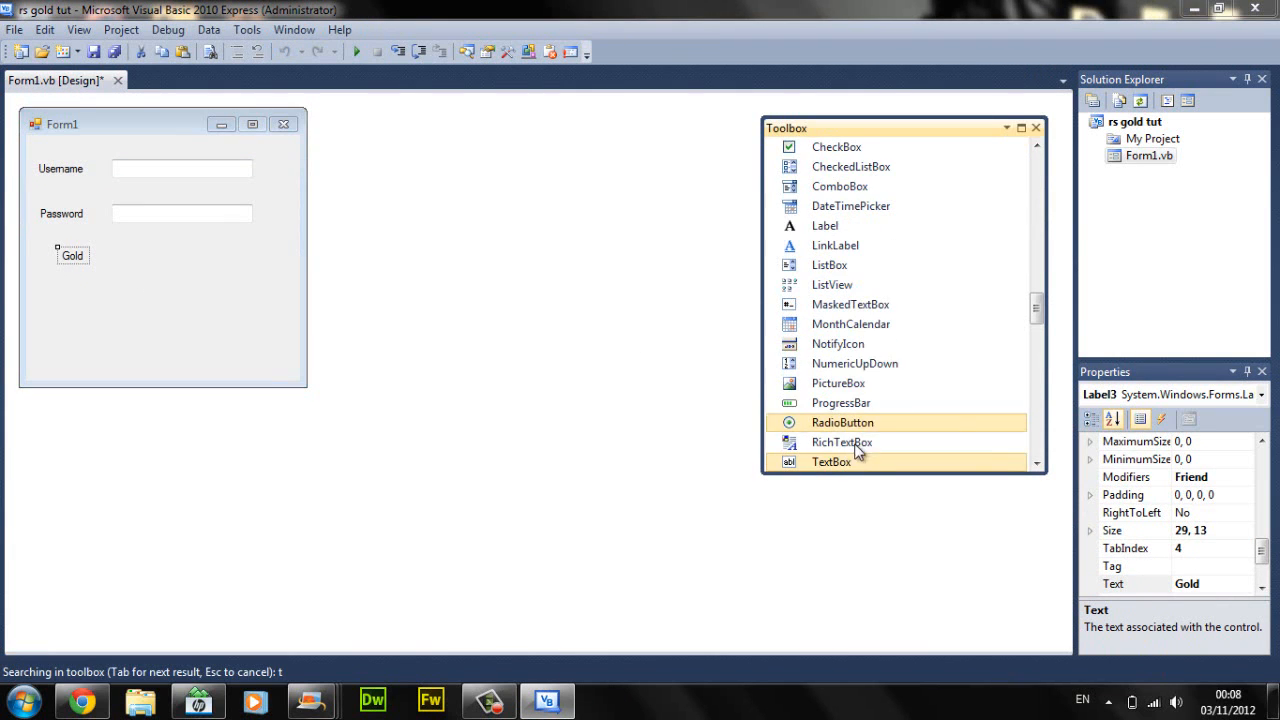
{"action": "double_click", "coordinate": [852, 462]}
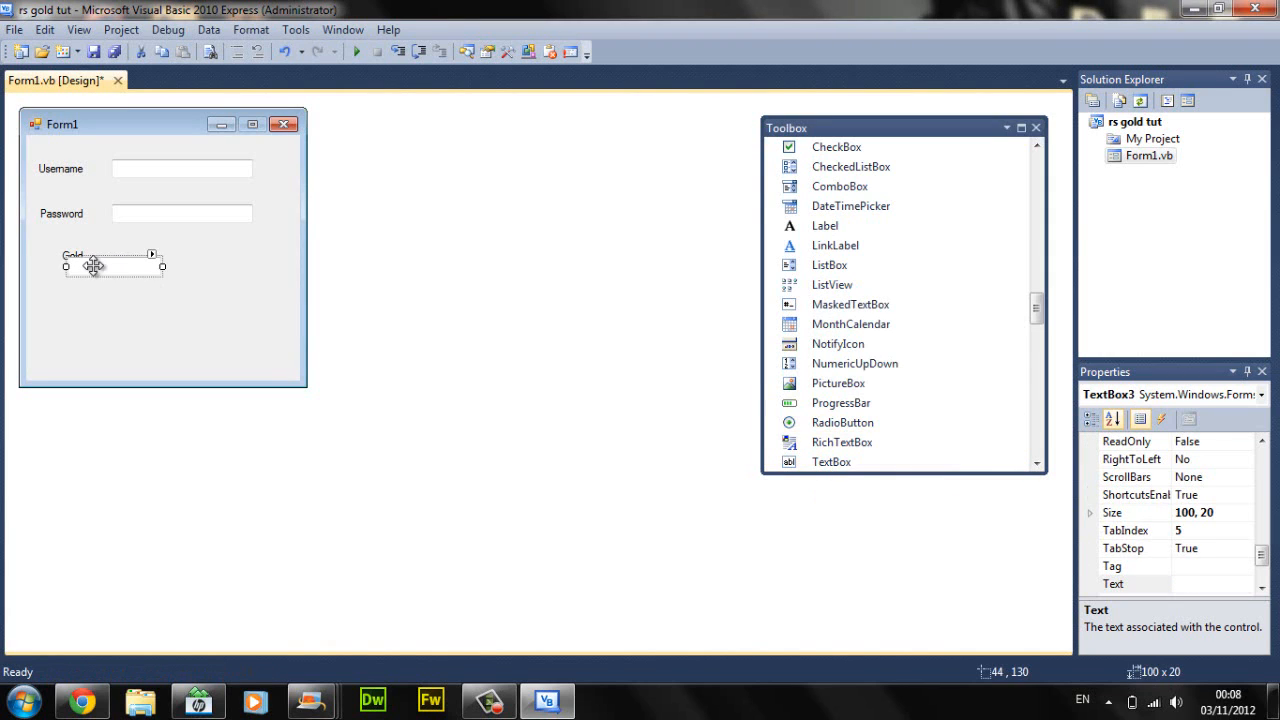
{"action": "left_click_drag", "start_coordinate": [93, 266], "coordinate": [162, 261]}
{"action": "key", "text": "Delete"}
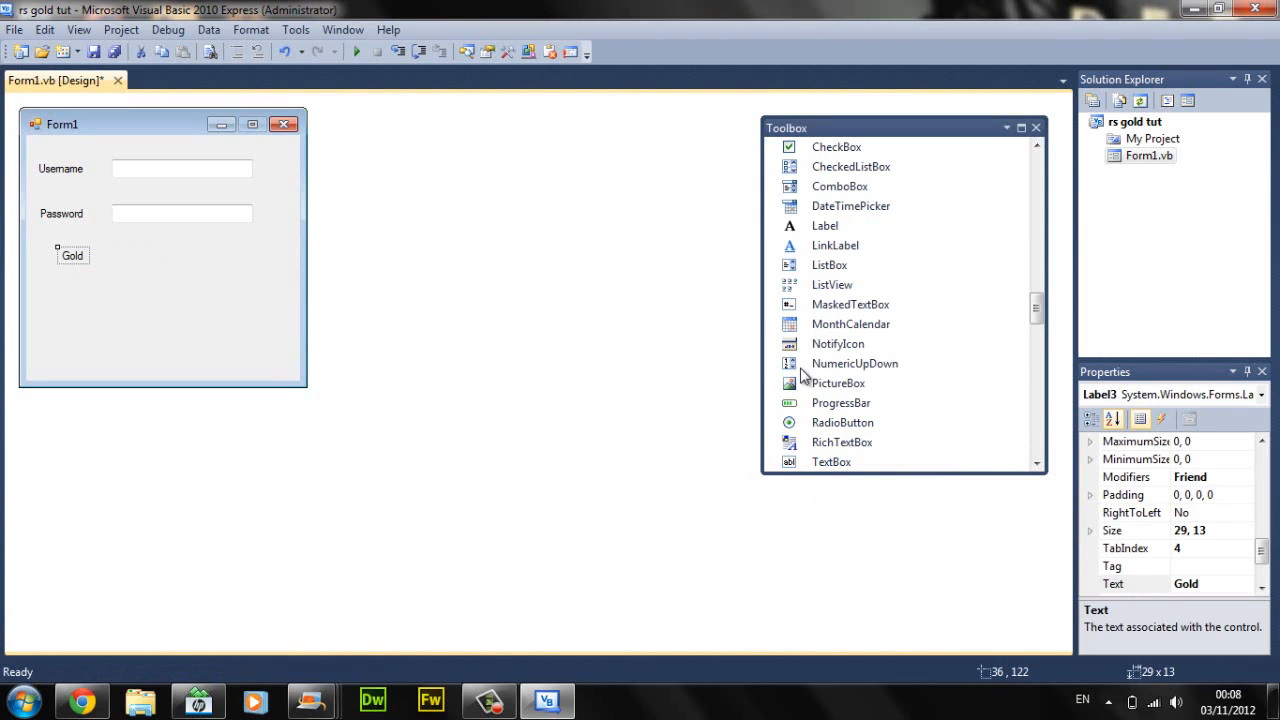
{"action": "double_click", "coordinate": [842, 422]}
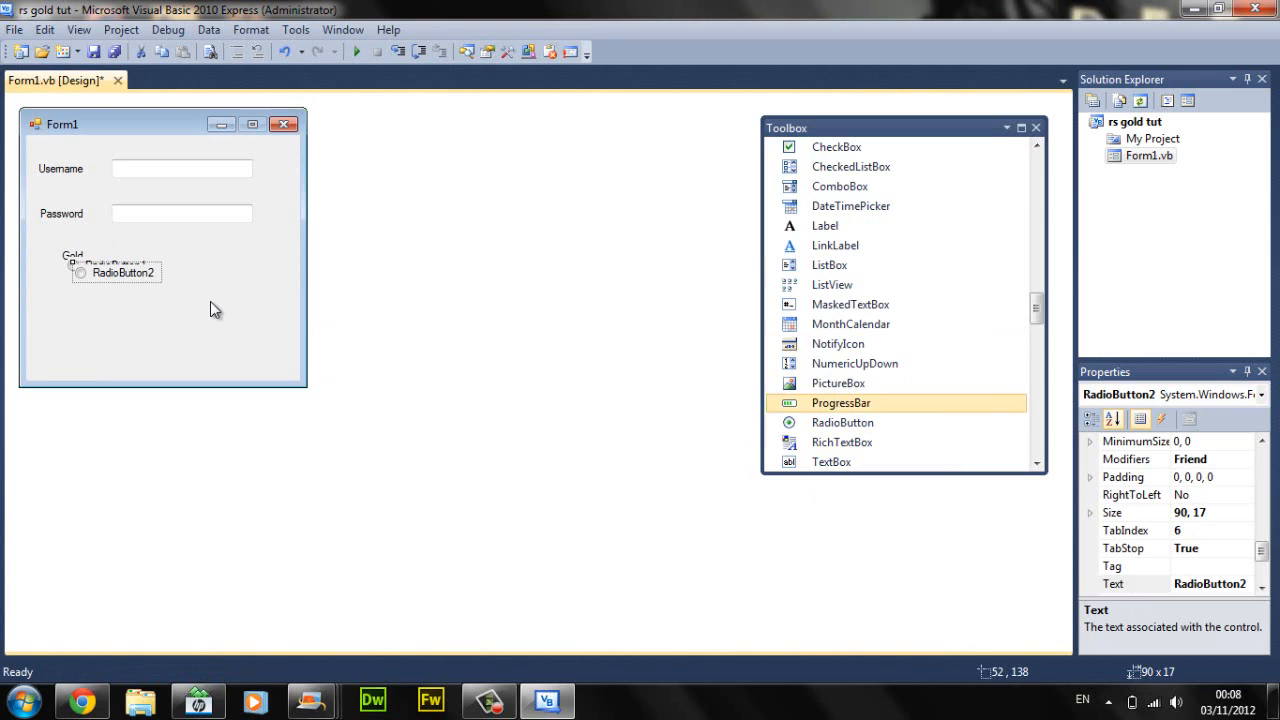
{"action": "left_click_drag", "start_coordinate": [123, 268], "coordinate": [209, 268]}
{"action": "left_click_drag", "start_coordinate": [115, 266], "coordinate": [141, 258]}
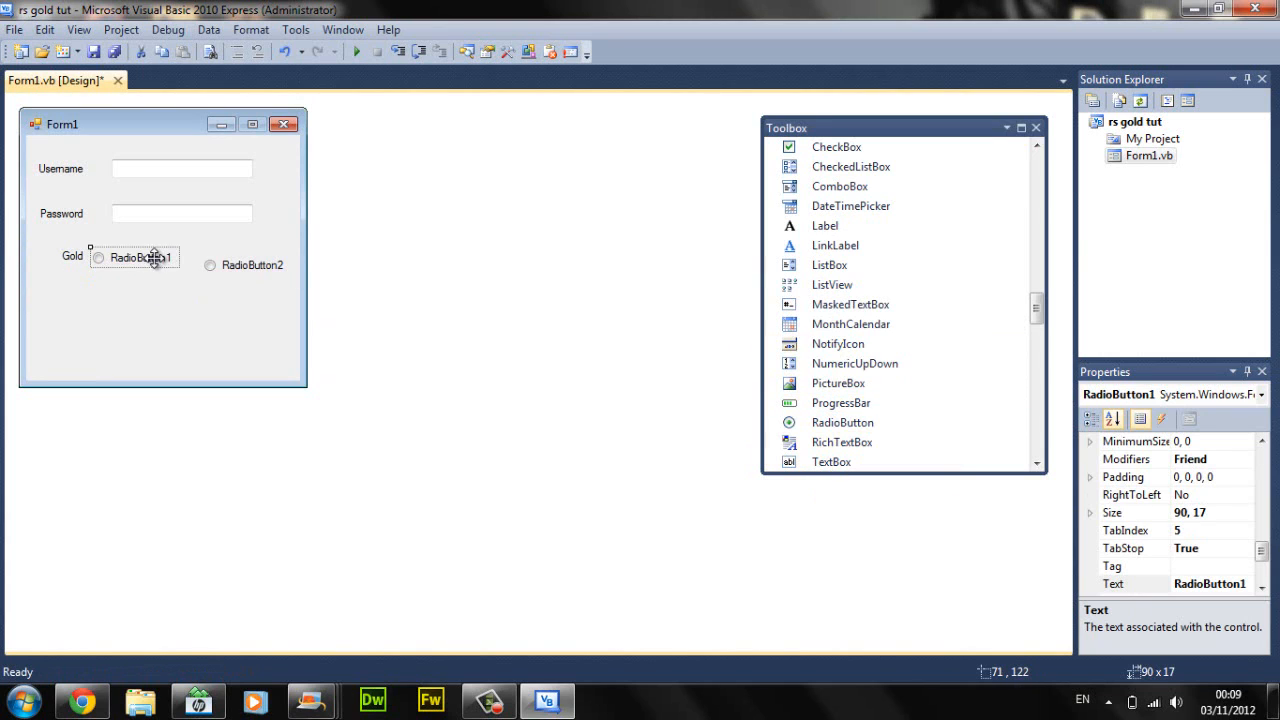
Step: Set the radio buttons' Text to 100m and 200m
{"action": "left_click", "coordinate": [1205, 584]}
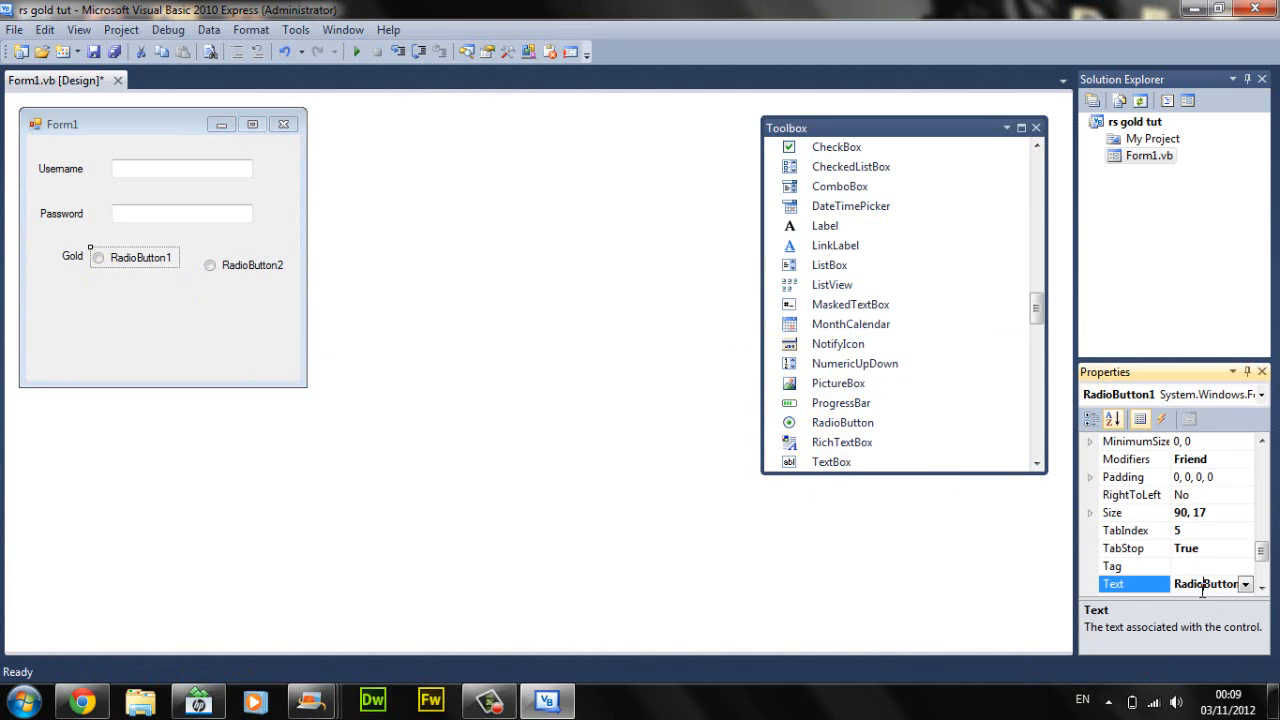
{"action": "type", "text": "100m"}
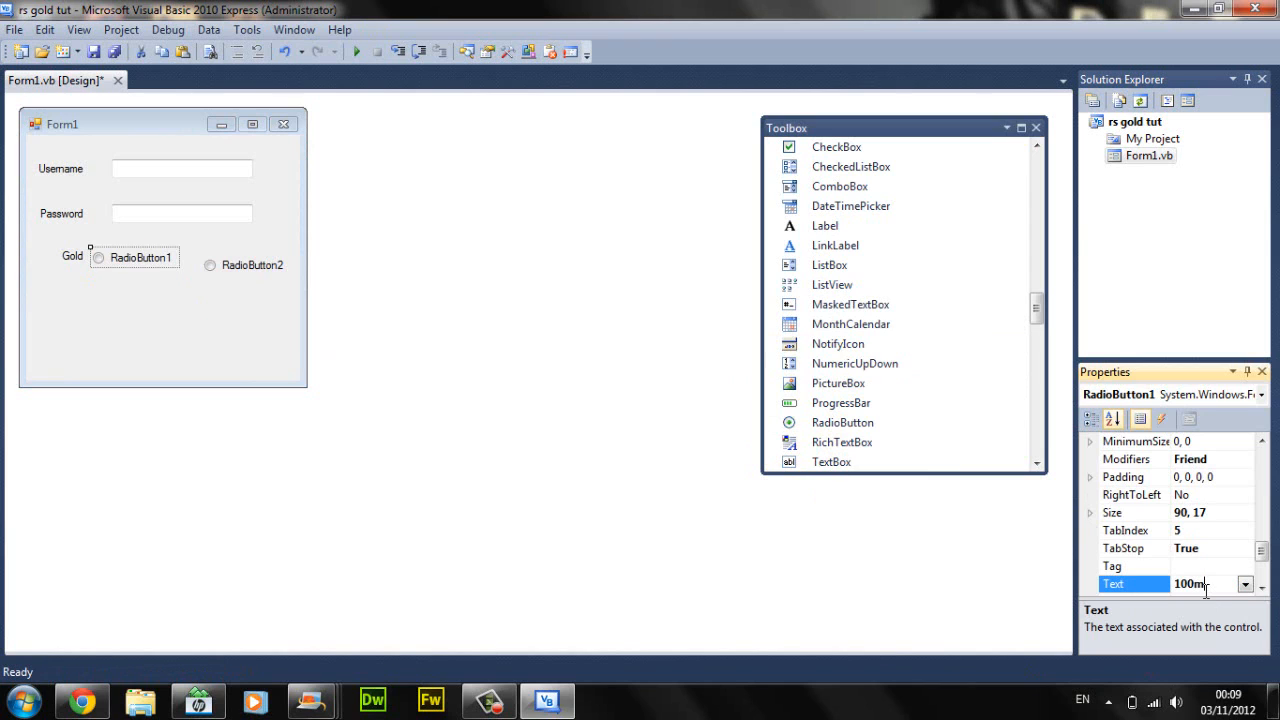
{"action": "key", "text": "Return"}
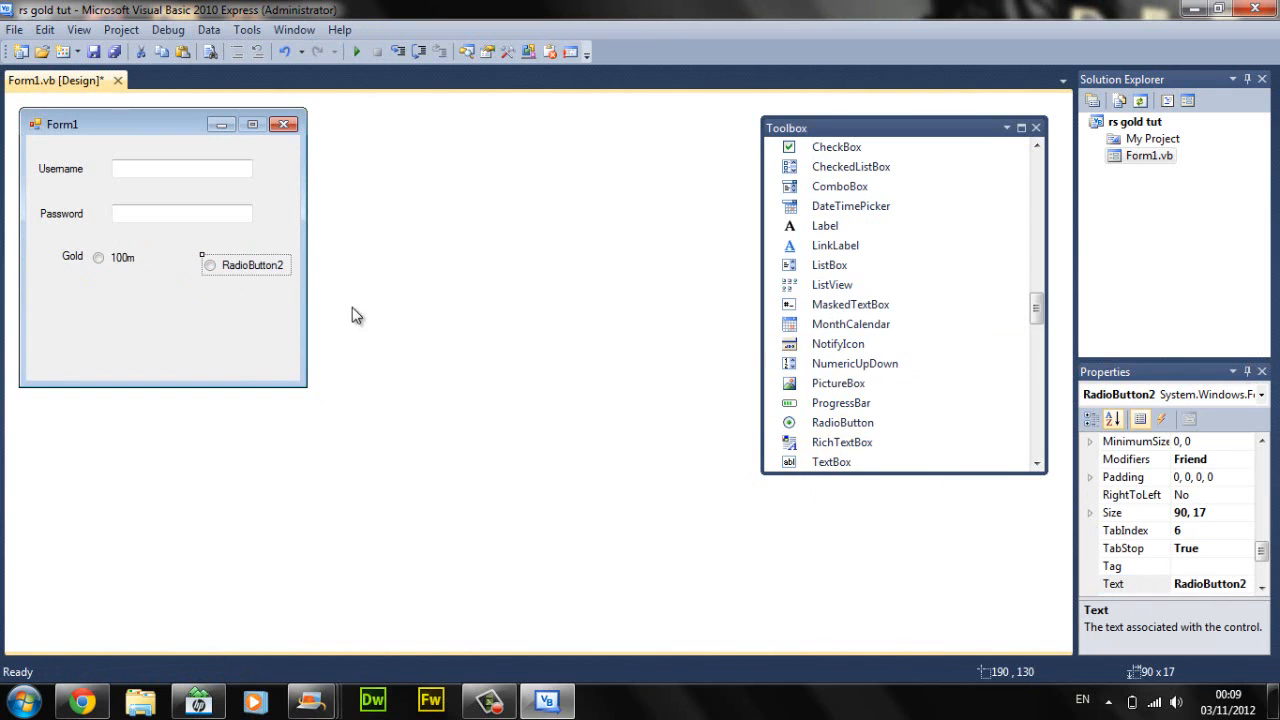
{"action": "left_click", "coordinate": [1228, 585]}
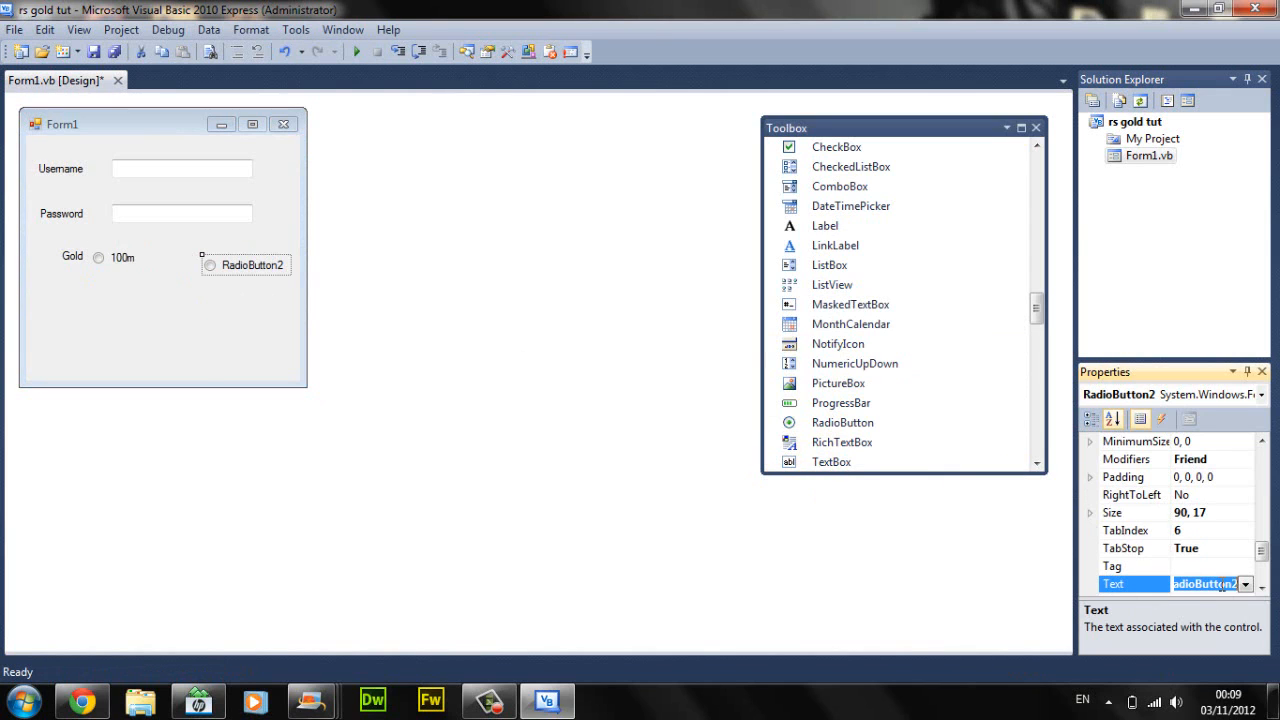
{"action": "type", "text": "200m"}
{"action": "key", "text": "Return"}
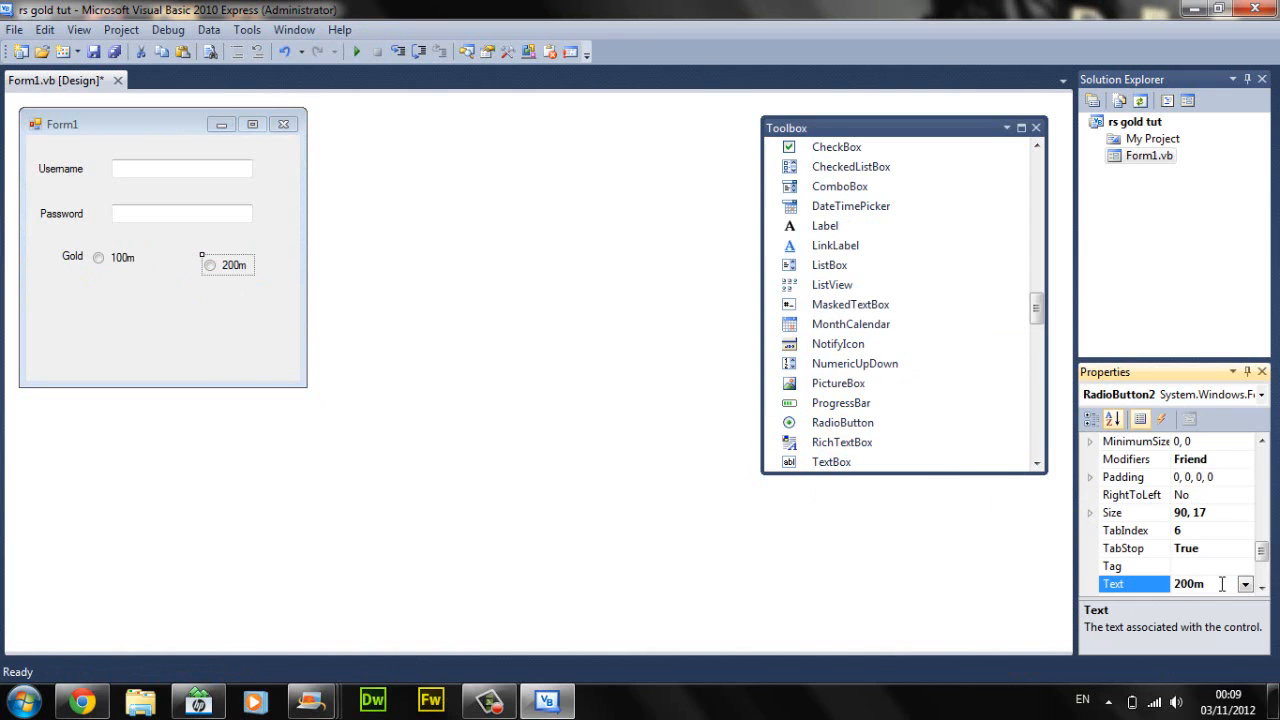
Step: Set the form's title to 'Rs gold tut' and line the 100m and 200m options up with Gold
{"action": "left_click", "coordinate": [163, 130]}
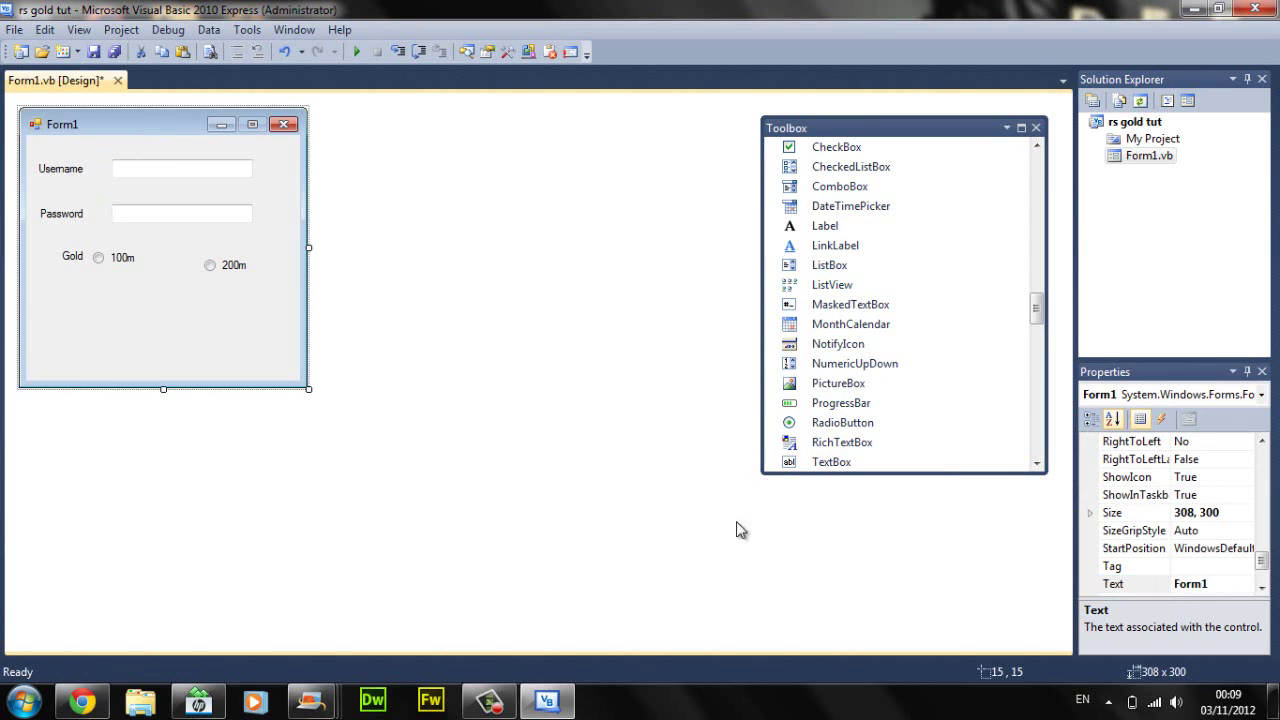
{"action": "left_click", "coordinate": [1224, 583]}
{"action": "type", "text": "Rs gold tut"}
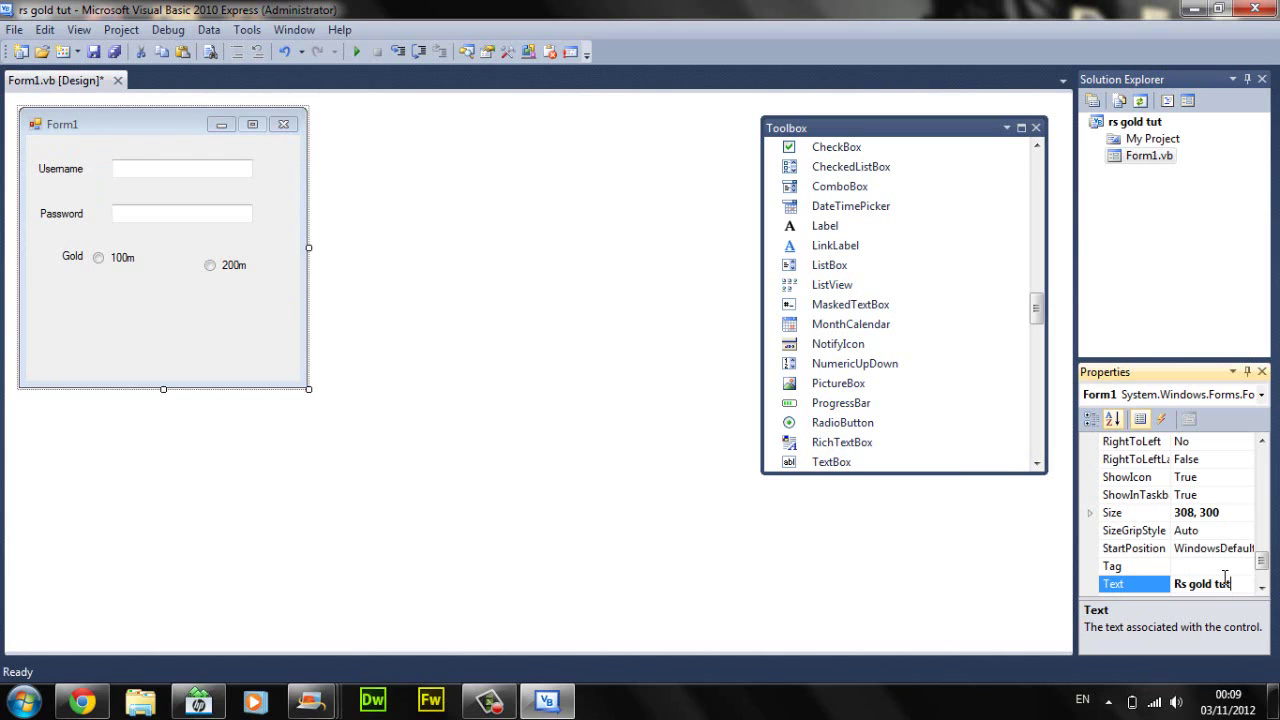
{"action": "key", "text": "Return"}
{"action": "left_click_drag", "start_coordinate": [232, 268], "coordinate": [220, 262]}
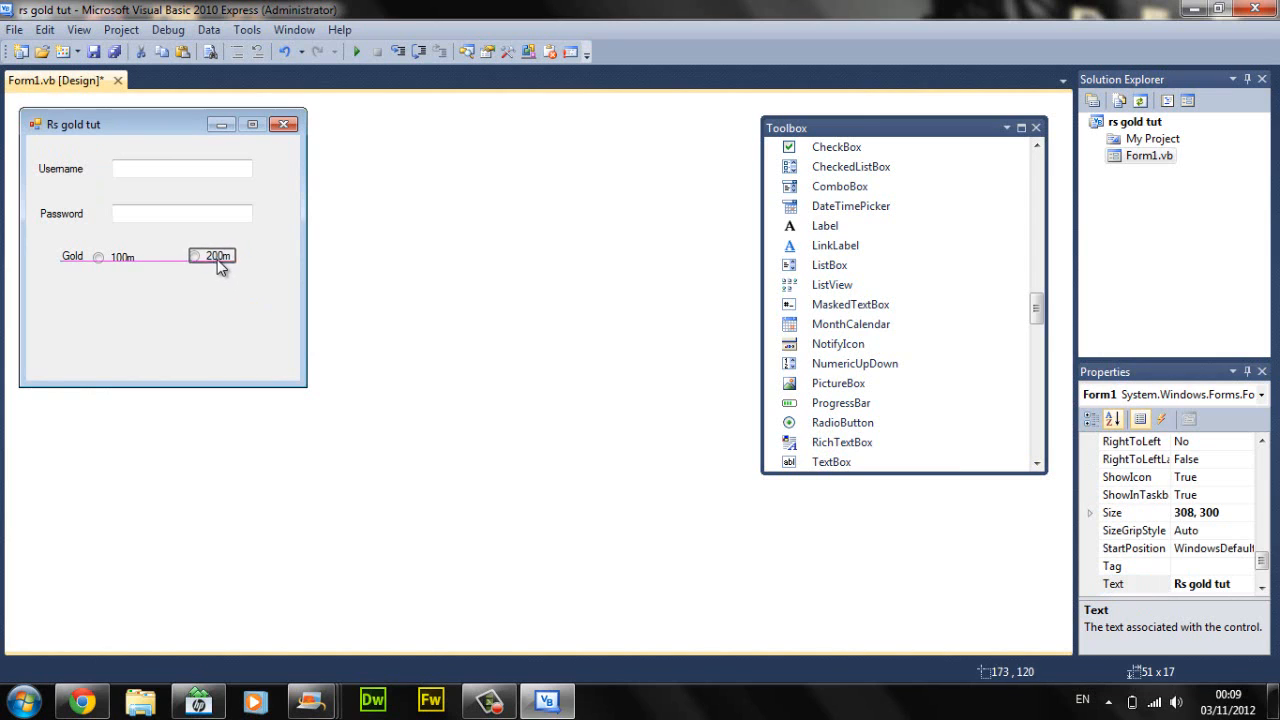
{"action": "left_click_drag", "start_coordinate": [127, 258], "coordinate": [147, 257]}
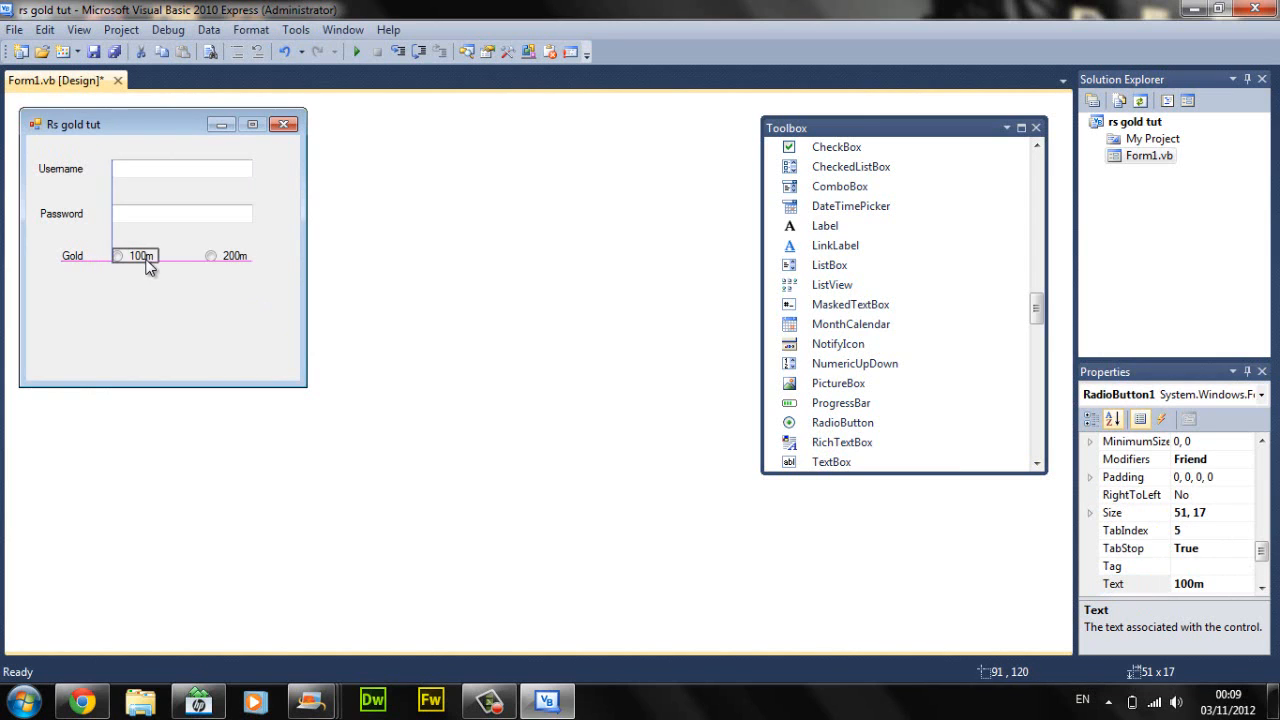
{"action": "left_click", "coordinate": [163, 310]}
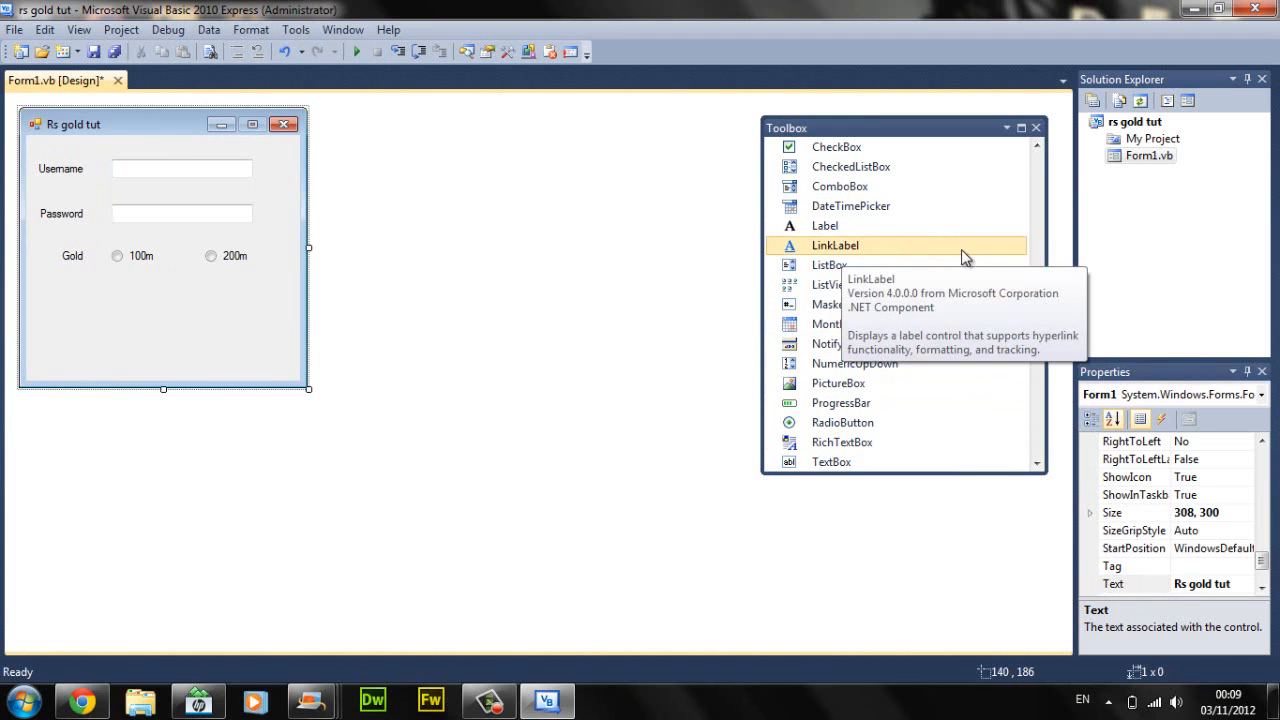
{"action": "left_click_drag", "start_coordinate": [1036, 305], "coordinate": [1030, 172]}
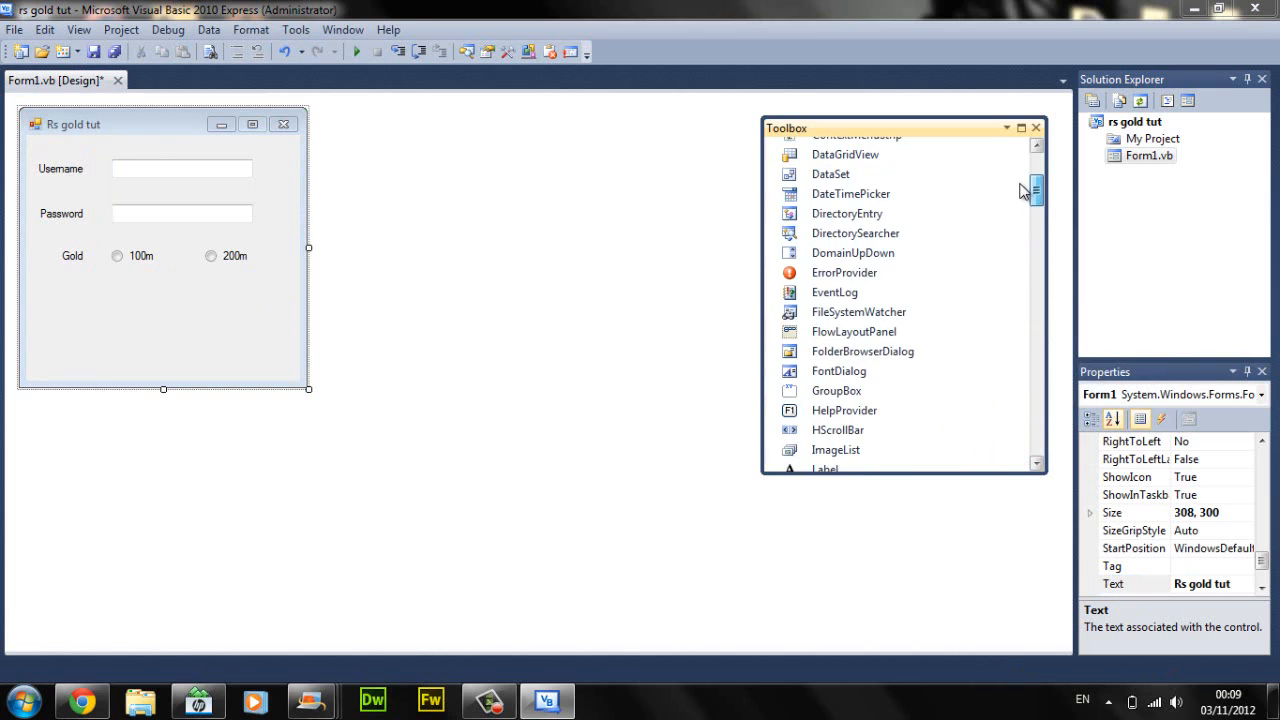
Step: Add two buttons along the bottom, captioned Cancel on the left and Submit on the right
{"action": "double_click", "coordinate": [828, 234]}
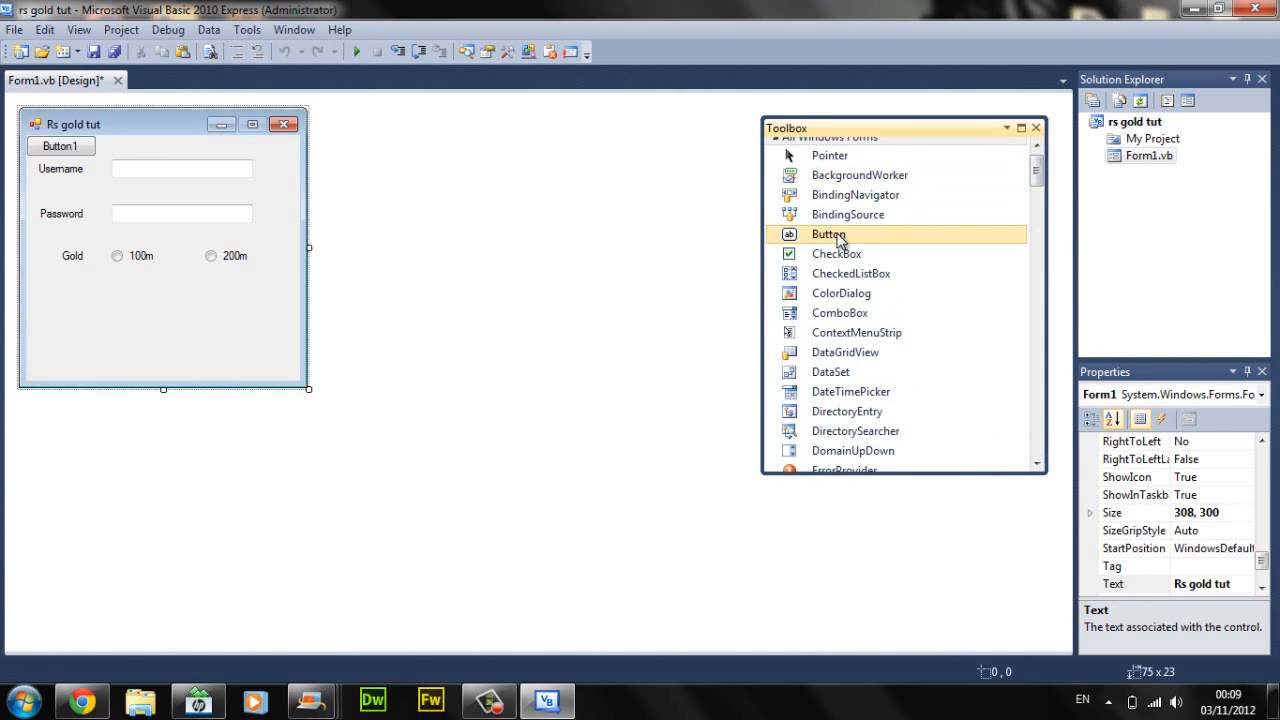
{"action": "left_click_drag", "start_coordinate": [82, 160], "coordinate": [75, 330]}
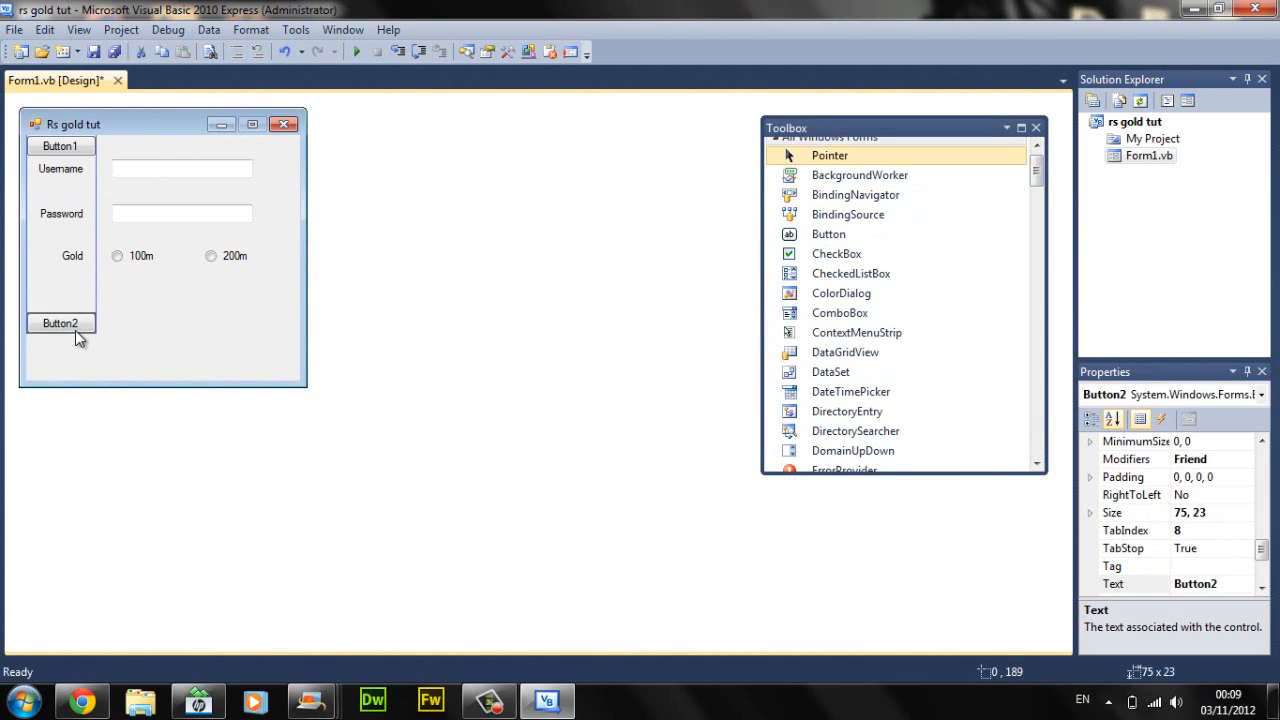
{"action": "left_click_drag", "start_coordinate": [62, 146], "coordinate": [220, 318]}
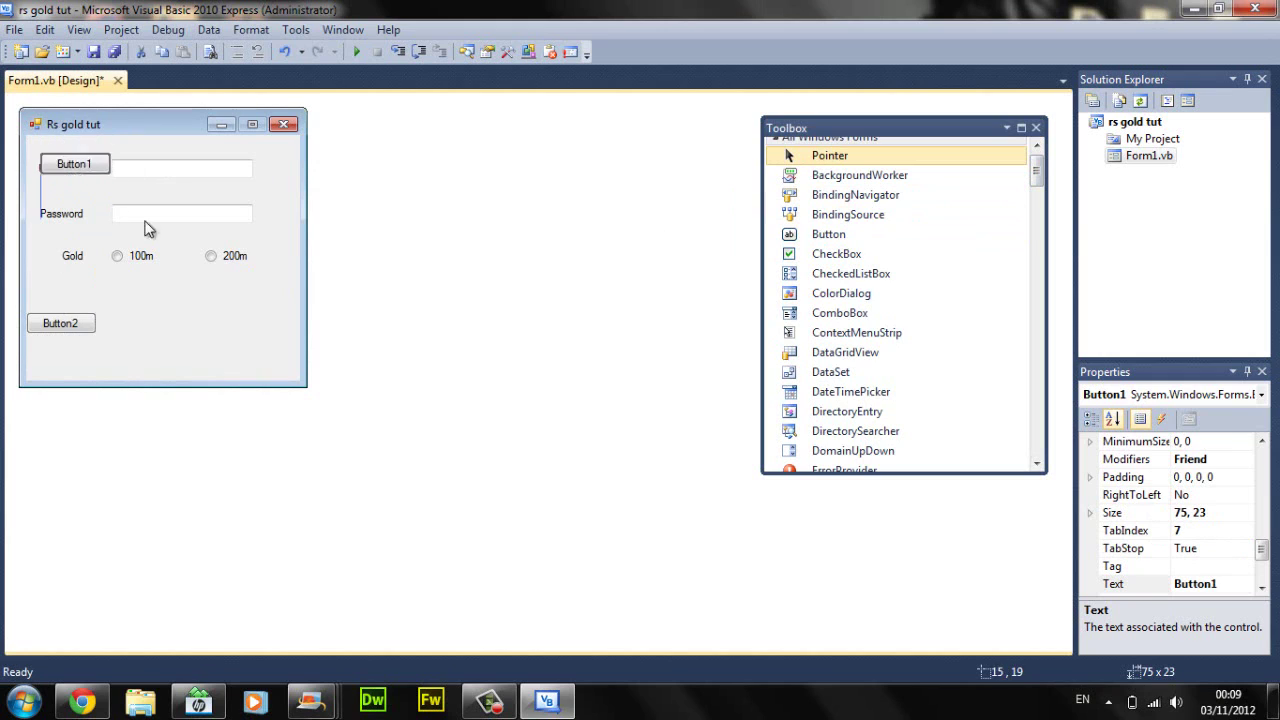
{"action": "double_click", "coordinate": [1195, 583]}
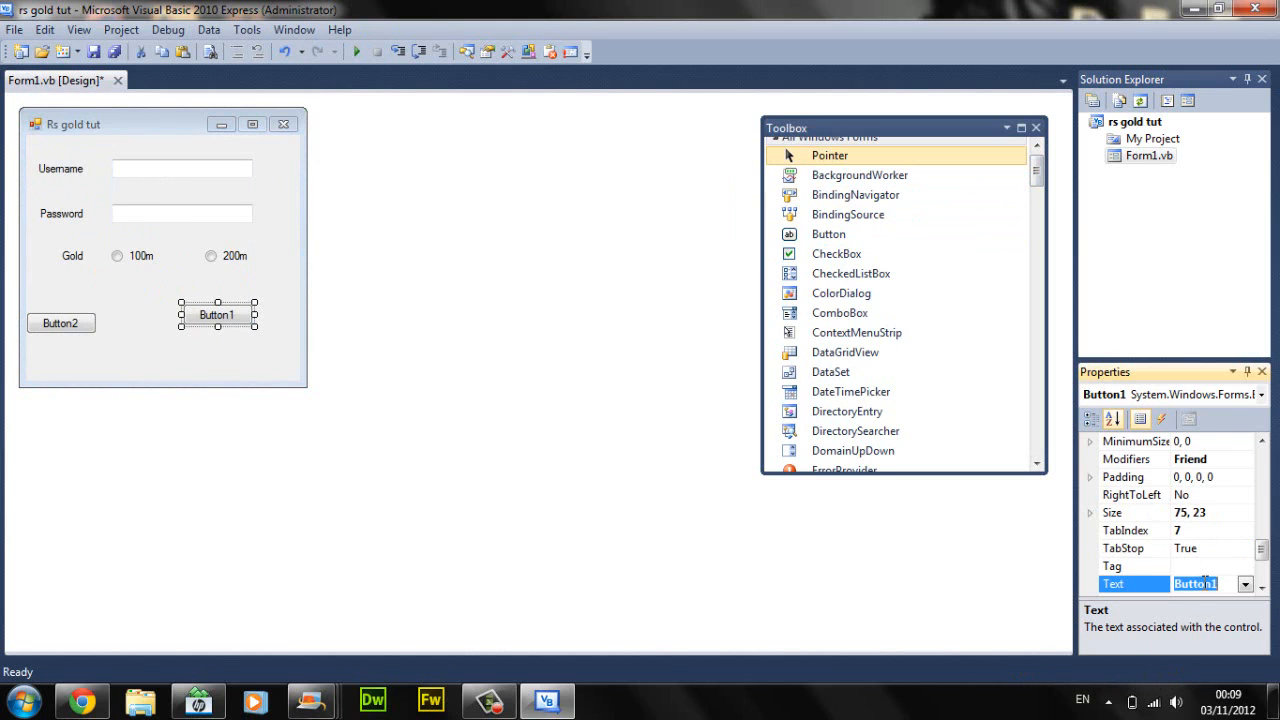
{"action": "type", "text": "Submit"}
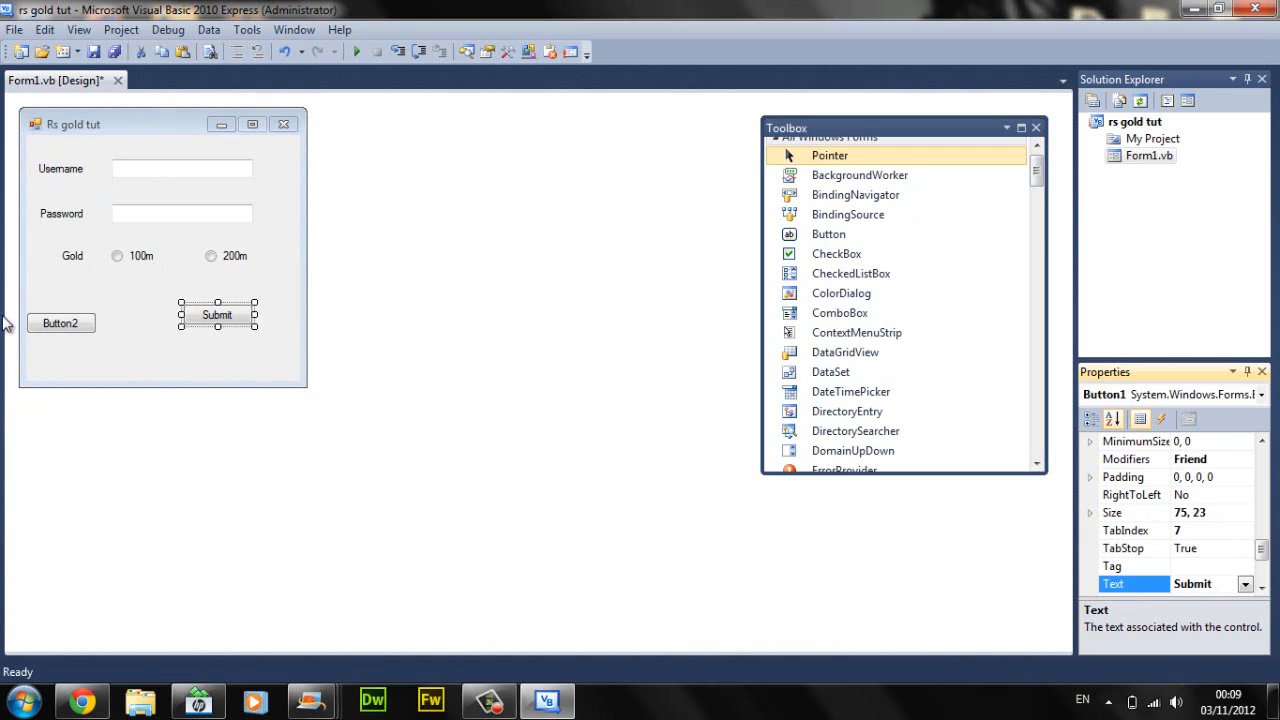
{"action": "left_click", "coordinate": [75, 320]}
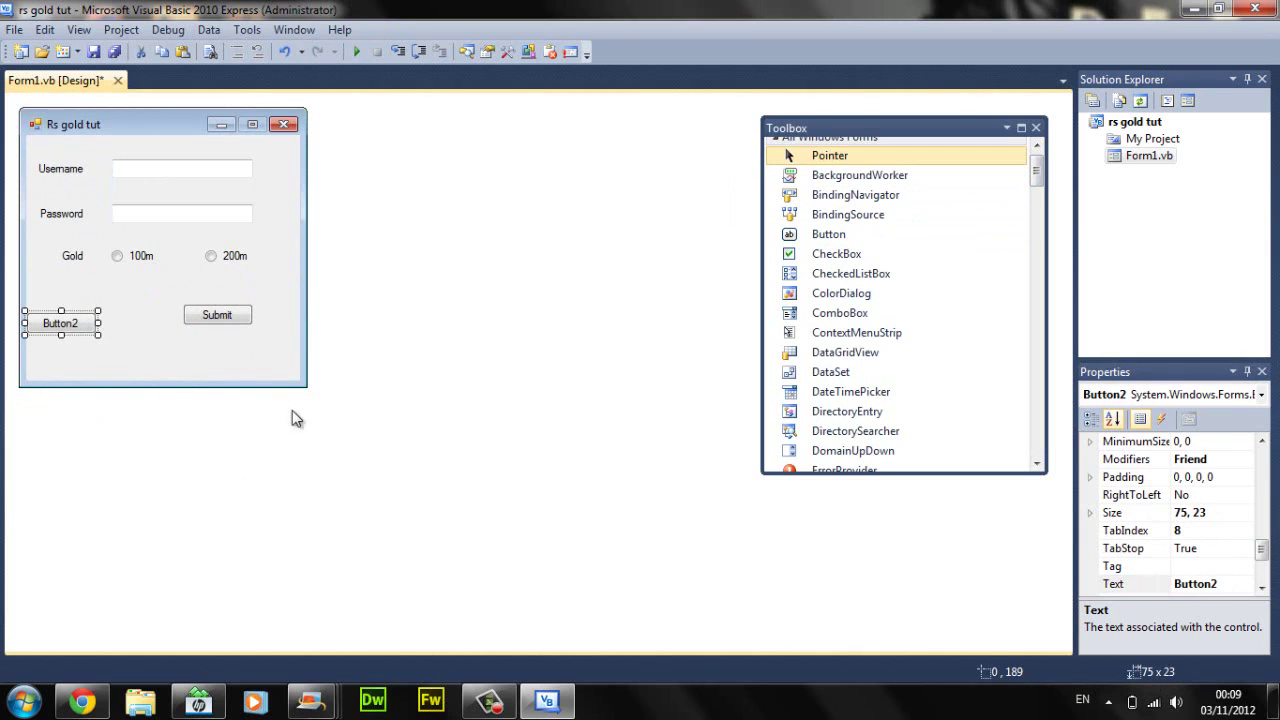
{"action": "double_click", "coordinate": [1196, 584]}
{"action": "type", "text": "Cance"}
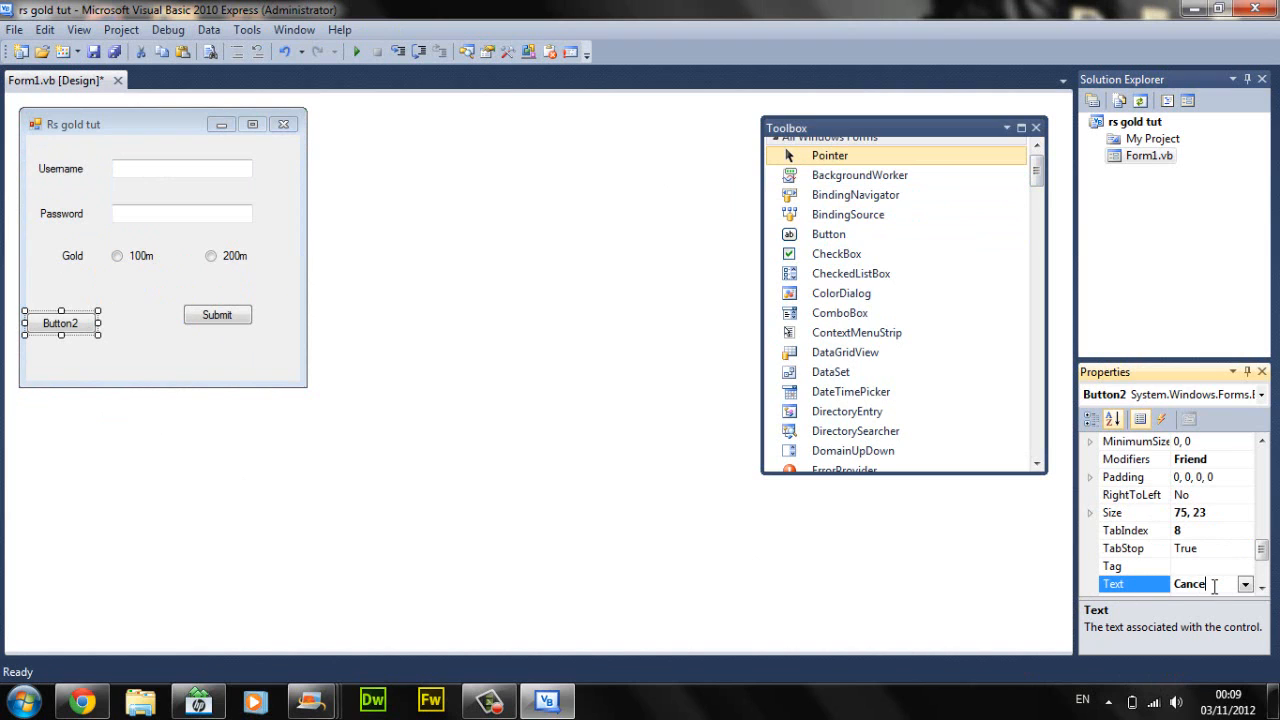
{"action": "type", "text": "l"}
{"action": "key", "text": "Return"}
Step: Widen Submit and align both buttons on the bottom row
{"action": "mouse_move", "coordinate": [215, 315]}
{"action": "left_mouse_down"}
{"action": "mouse_move", "coordinate": [179, 322]}
{"action": "mouse_move", "coordinate": [255, 322]}
{"action": "left_mouse_up"}
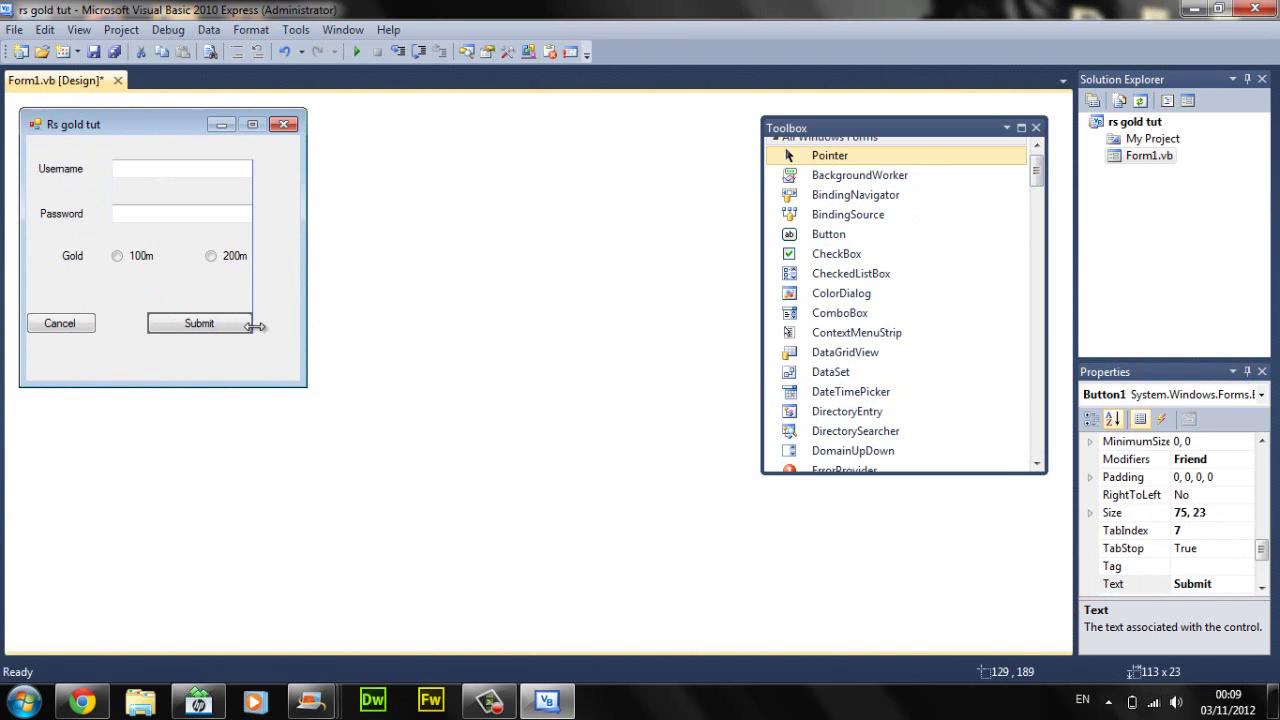
{"action": "left_click", "coordinate": [60, 323]}
{"action": "left_click_drag", "start_coordinate": [83, 325], "coordinate": [95, 330]}
Step: Import the 'tut' gold JPEG from the Desktop as Form1's BackgroundImage resource
{"action": "left_click", "coordinate": [180, 298]}
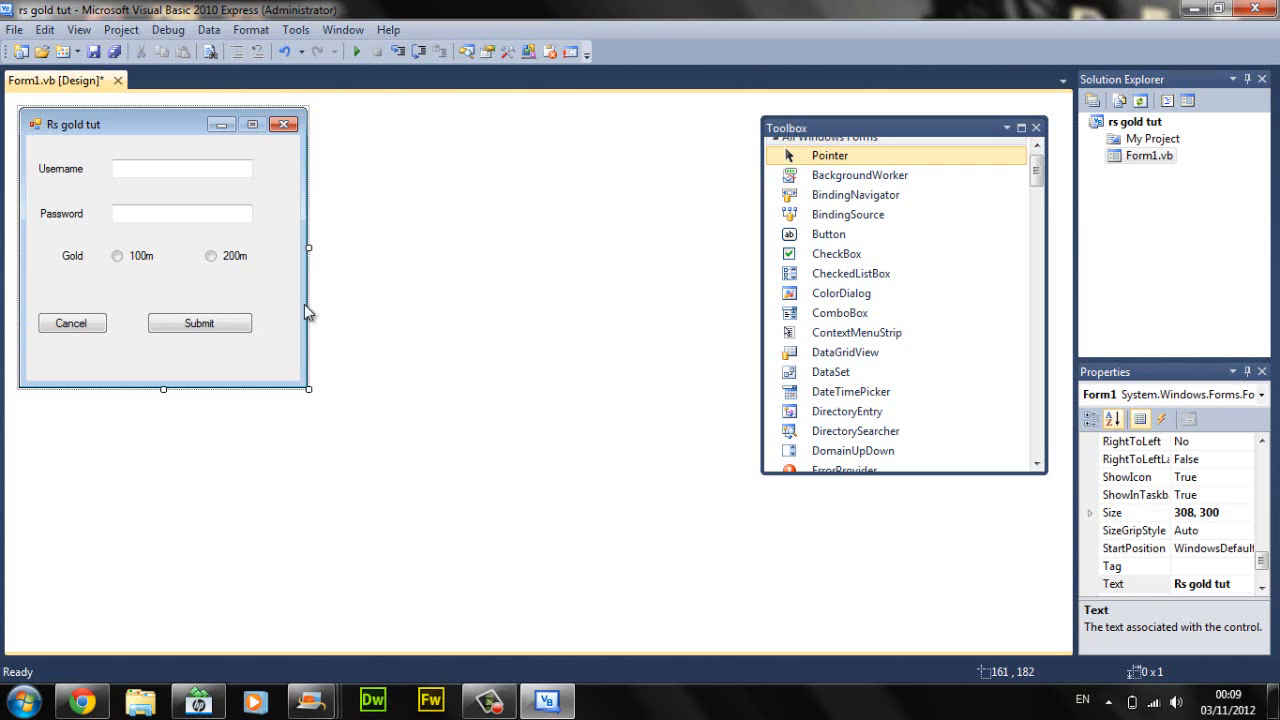
{"action": "left_click", "coordinate": [1130, 530]}
{"action": "left_click_drag", "start_coordinate": [1261, 580], "coordinate": [1262, 487]}
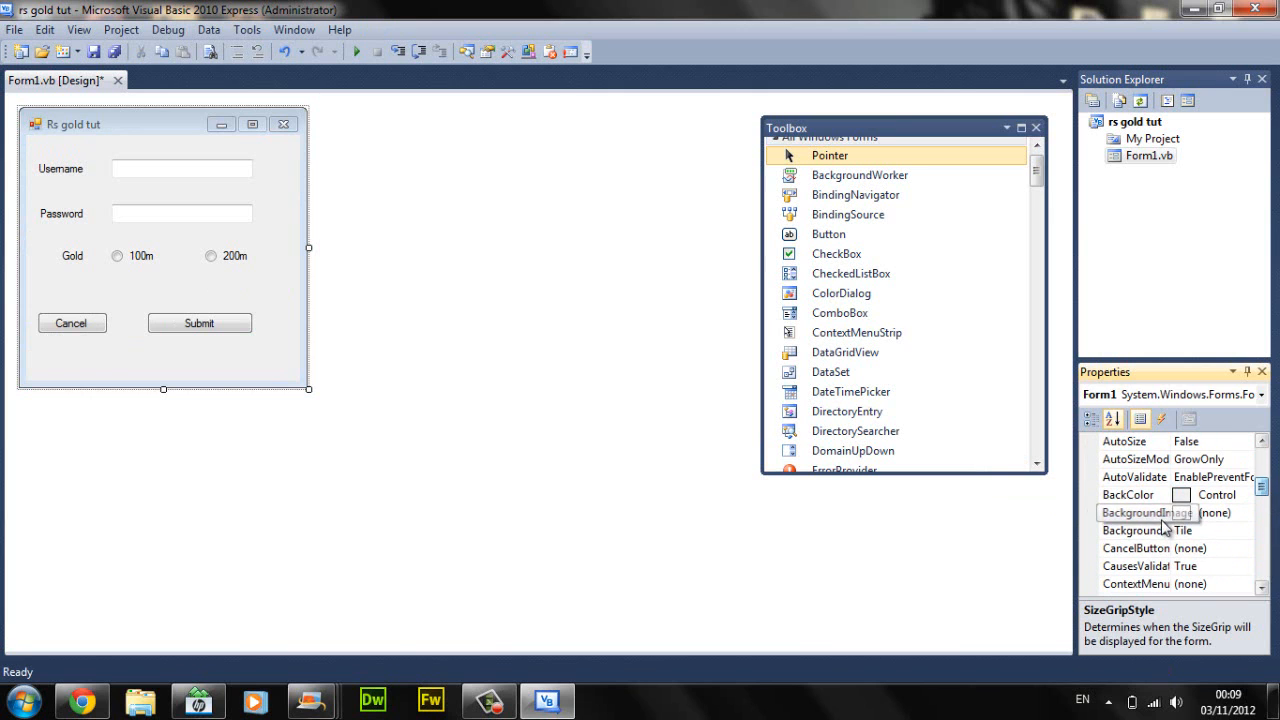
{"action": "left_click", "coordinate": [1140, 513]}
{"action": "left_click", "coordinate": [1246, 515]}
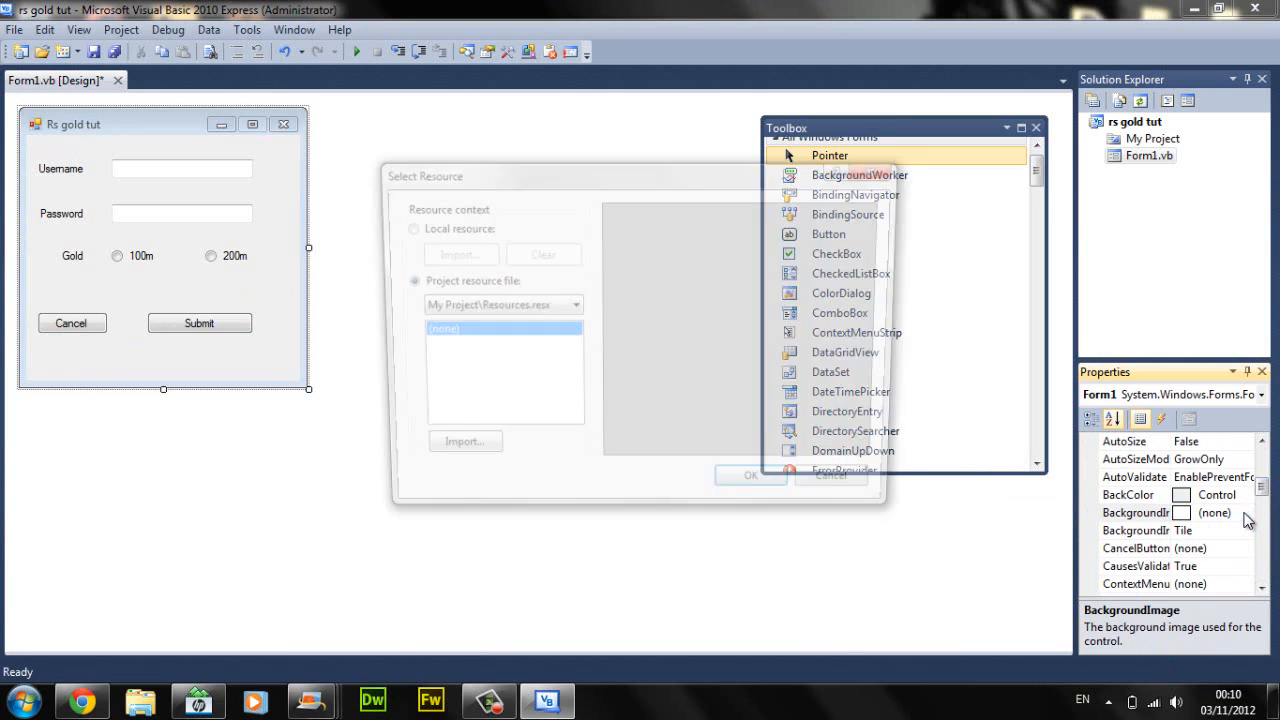
{"action": "left_click", "coordinate": [450, 454]}
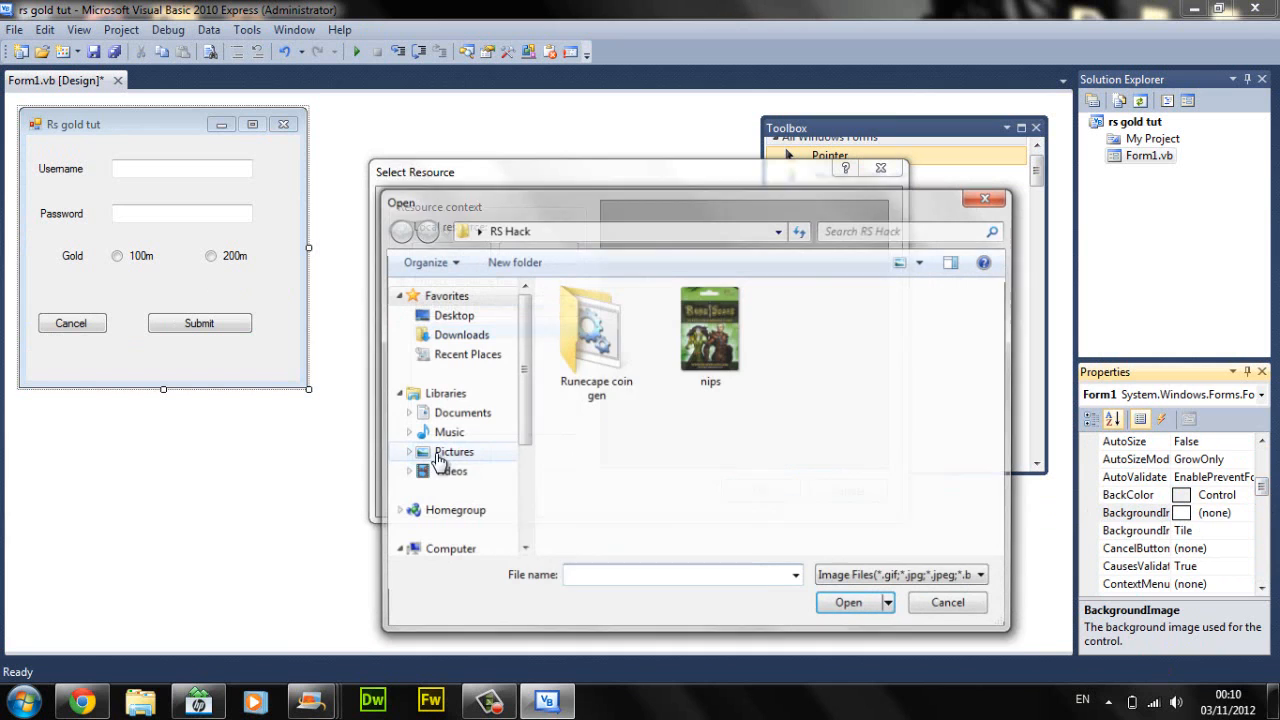
{"action": "left_click", "coordinate": [457, 297]}
{"action": "scroll", "coordinate": [668, 440], "scroll_direction": "down", "scroll_amount": 3}
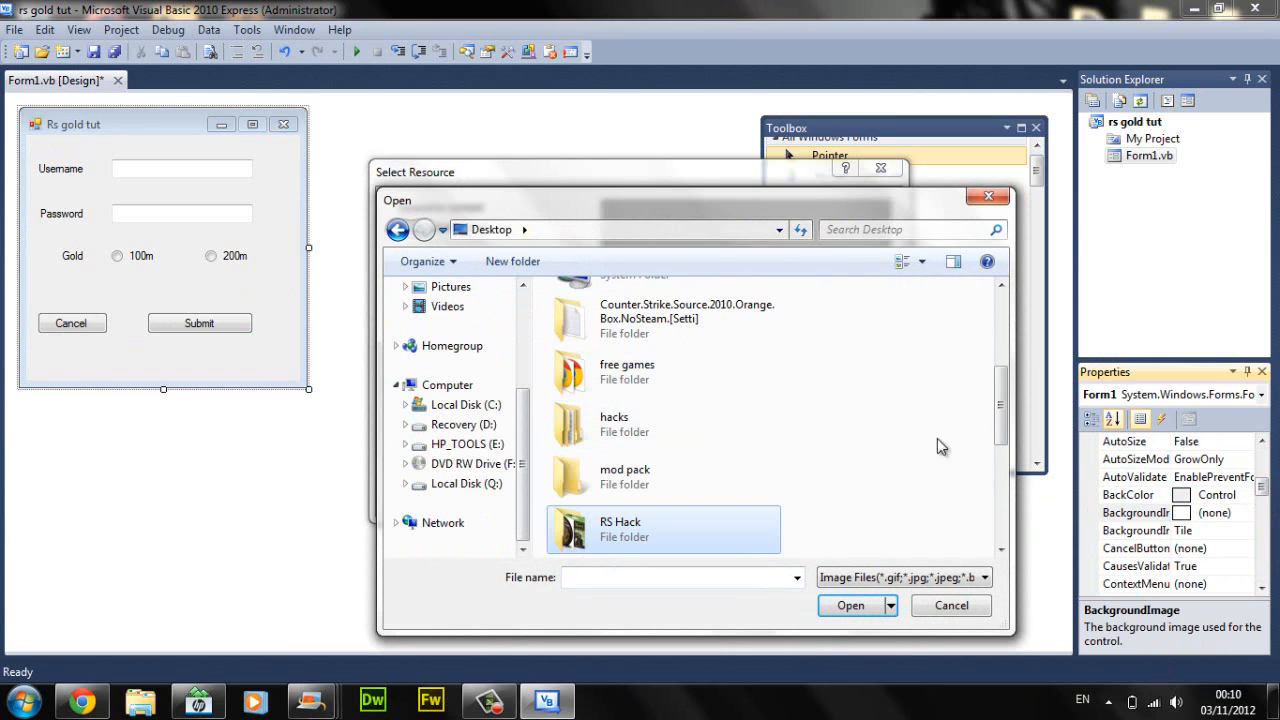
{"action": "left_click_drag", "start_coordinate": [1001, 410], "coordinate": [1005, 537]}
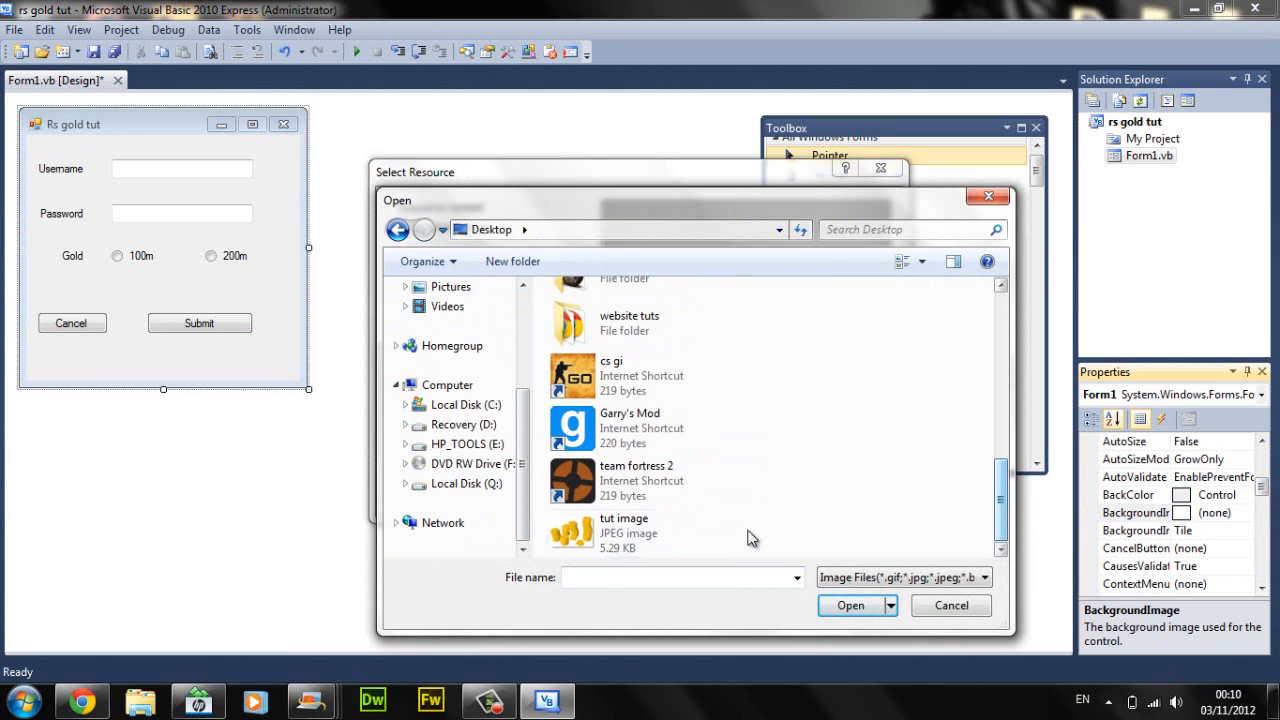
{"action": "left_click", "coordinate": [660, 530]}
{"action": "left_click", "coordinate": [848, 605]}
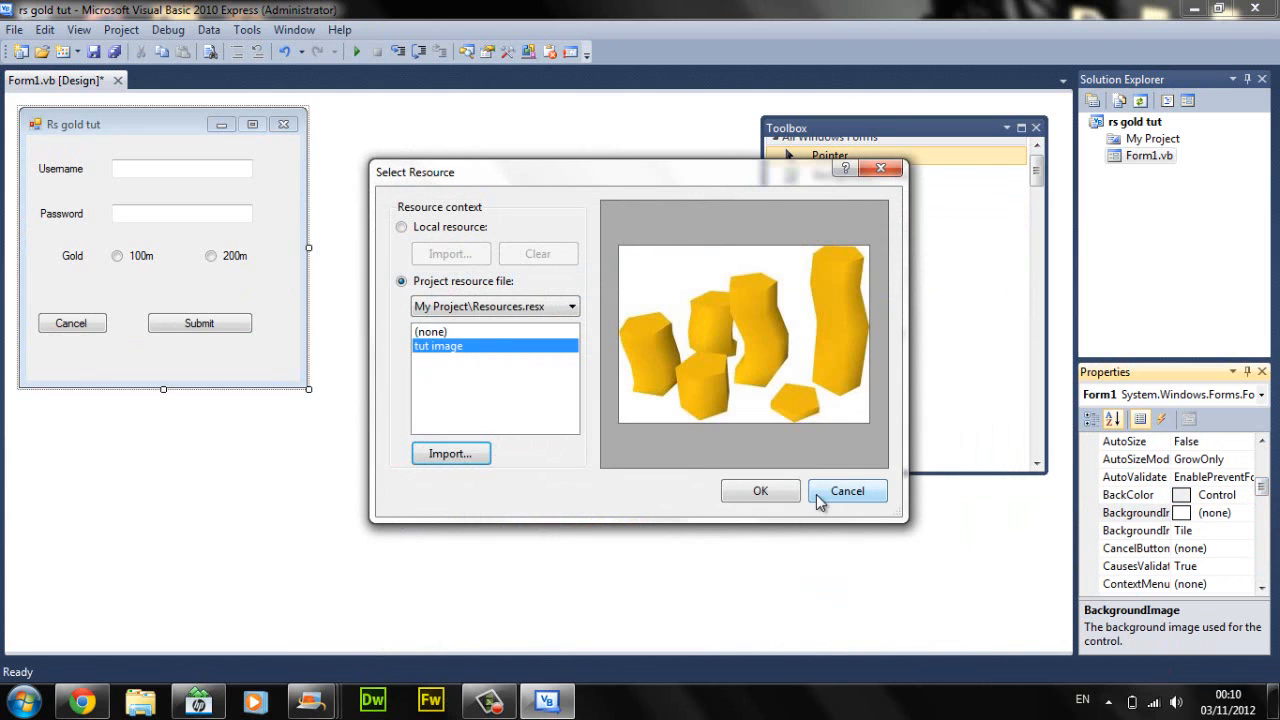
{"action": "left_click", "coordinate": [762, 492]}
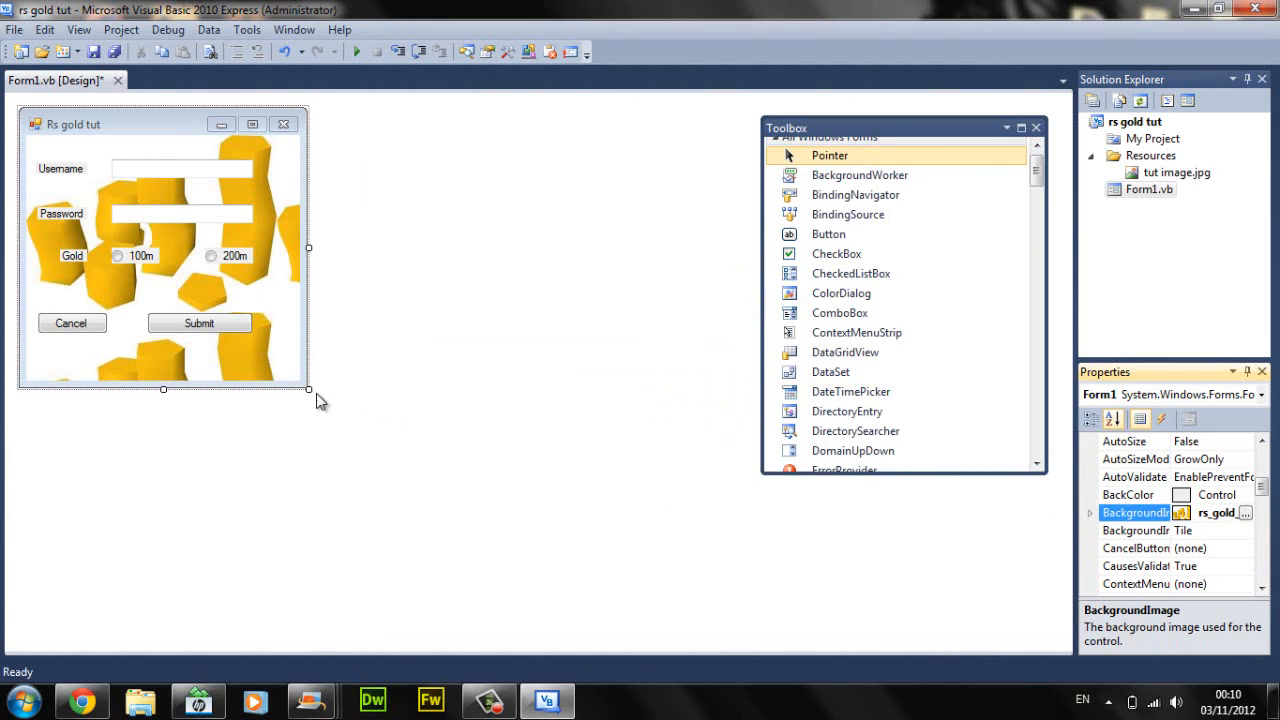
Step: Shrink the form so it fits its controls snugly
{"action": "mouse_move", "coordinate": [308, 389]}
{"action": "left_mouse_down"}
{"action": "mouse_move", "coordinate": [340, 333]}
{"action": "mouse_move", "coordinate": [307, 356]}
{"action": "mouse_move", "coordinate": [276, 344]}
{"action": "left_mouse_up"}
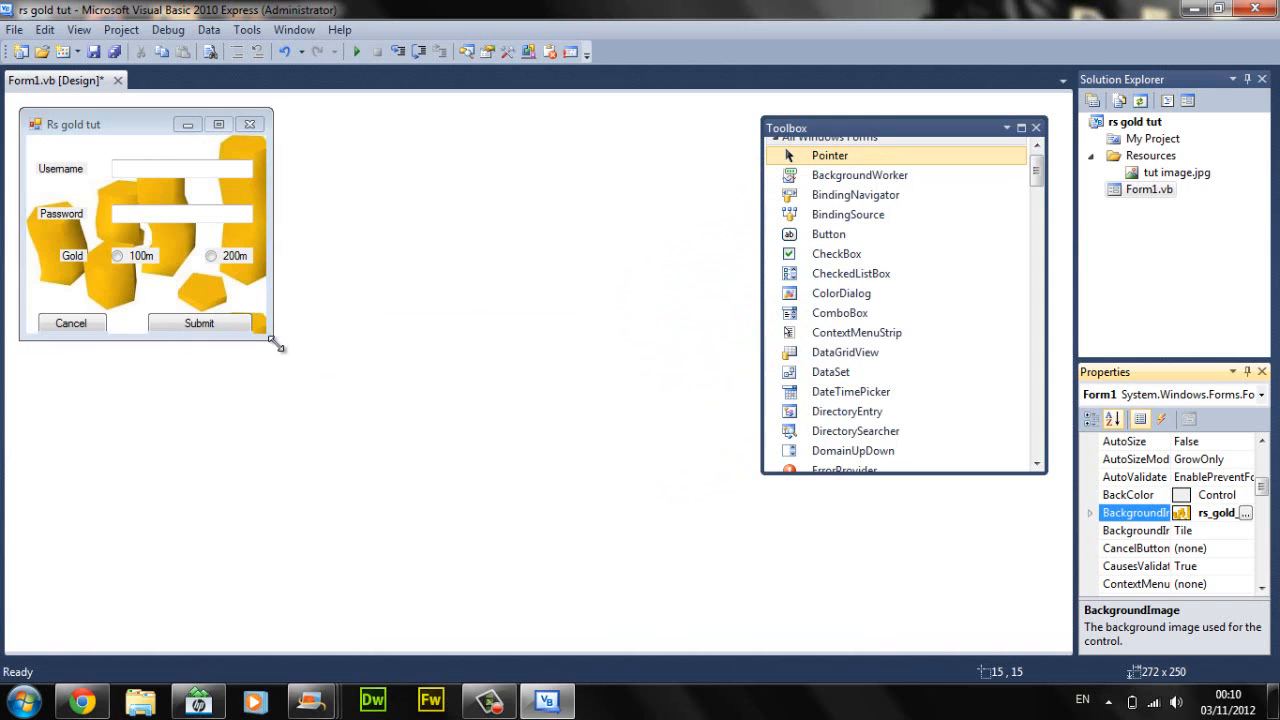
{"action": "left_click", "coordinate": [140, 212]}
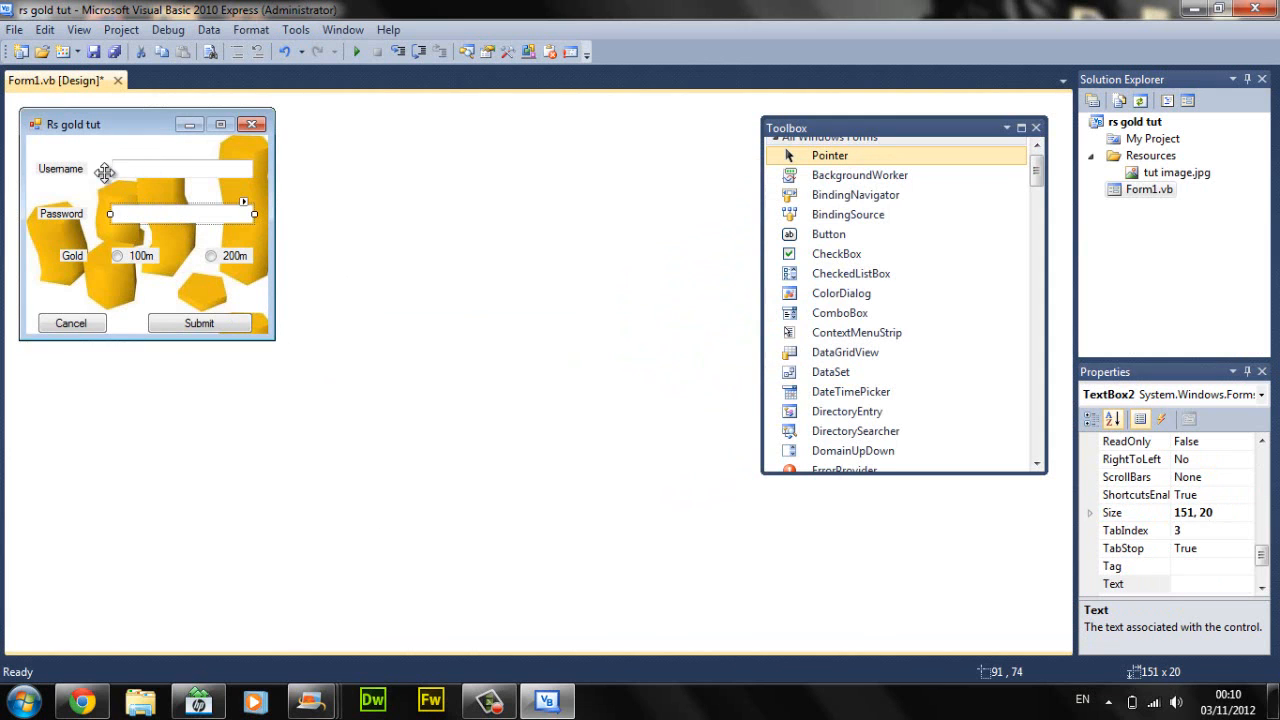
{"action": "left_click", "coordinate": [60, 168]}
Step: Test-run the gold form, try the 100m option, and close the running window
{"action": "left_click", "coordinate": [357, 52]}
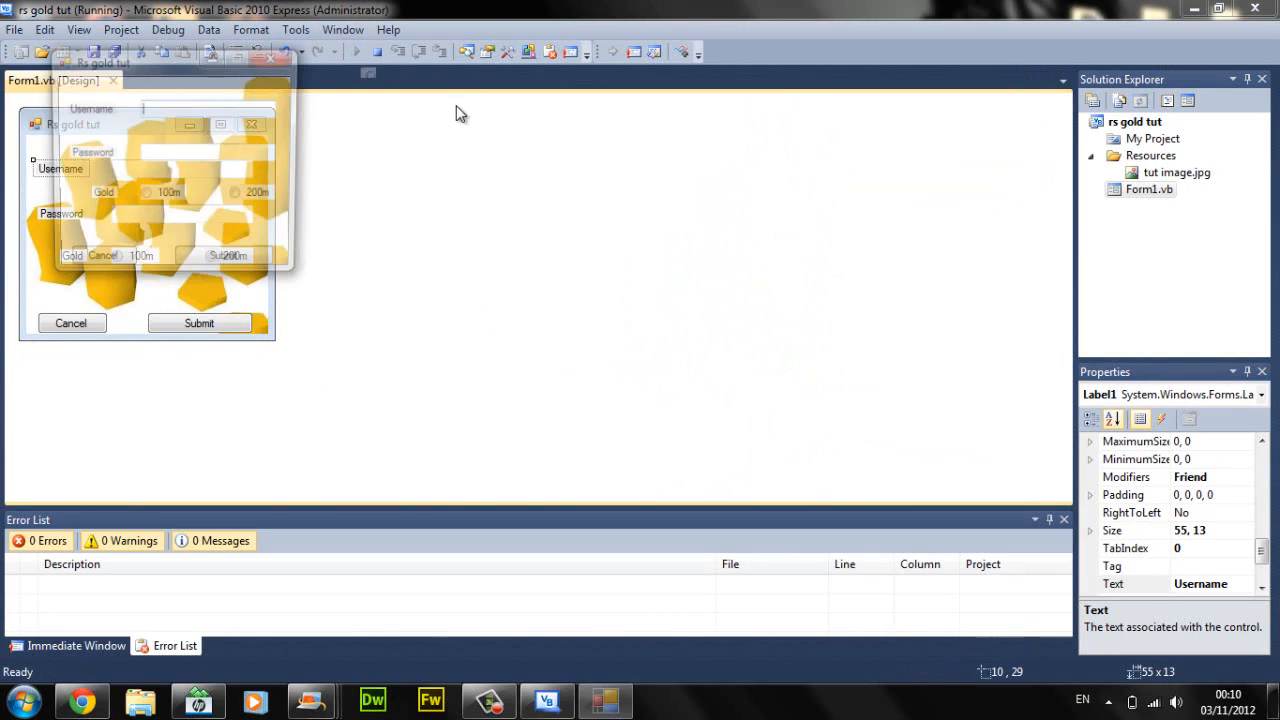
{"action": "left_click_drag", "start_coordinate": [190, 65], "coordinate": [473, 133]}
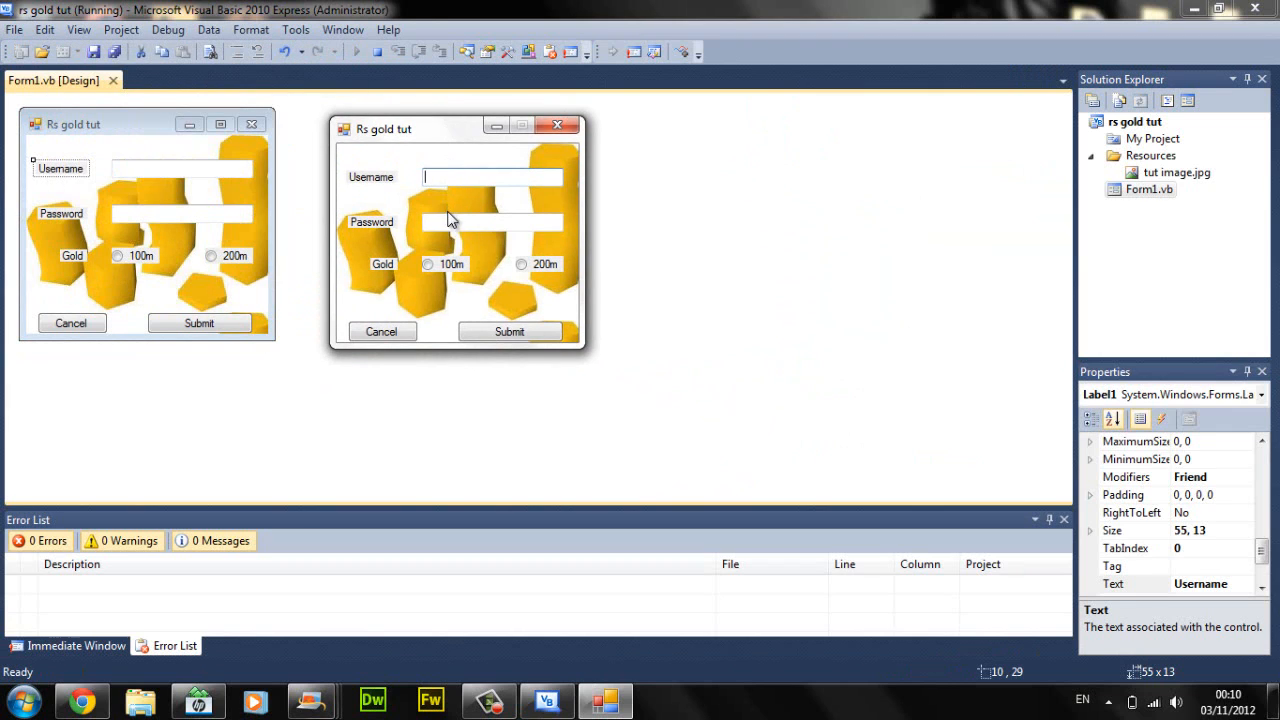
{"action": "left_click", "coordinate": [428, 264]}
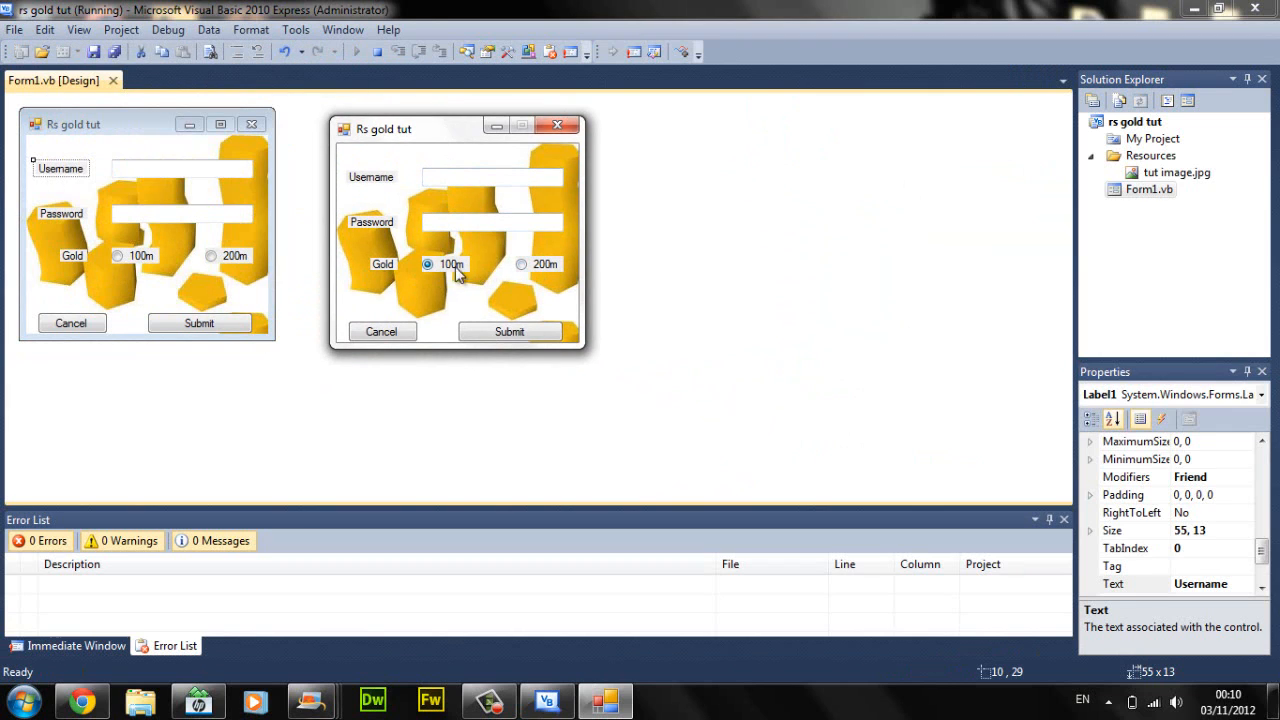
{"action": "left_click", "coordinate": [557, 124]}
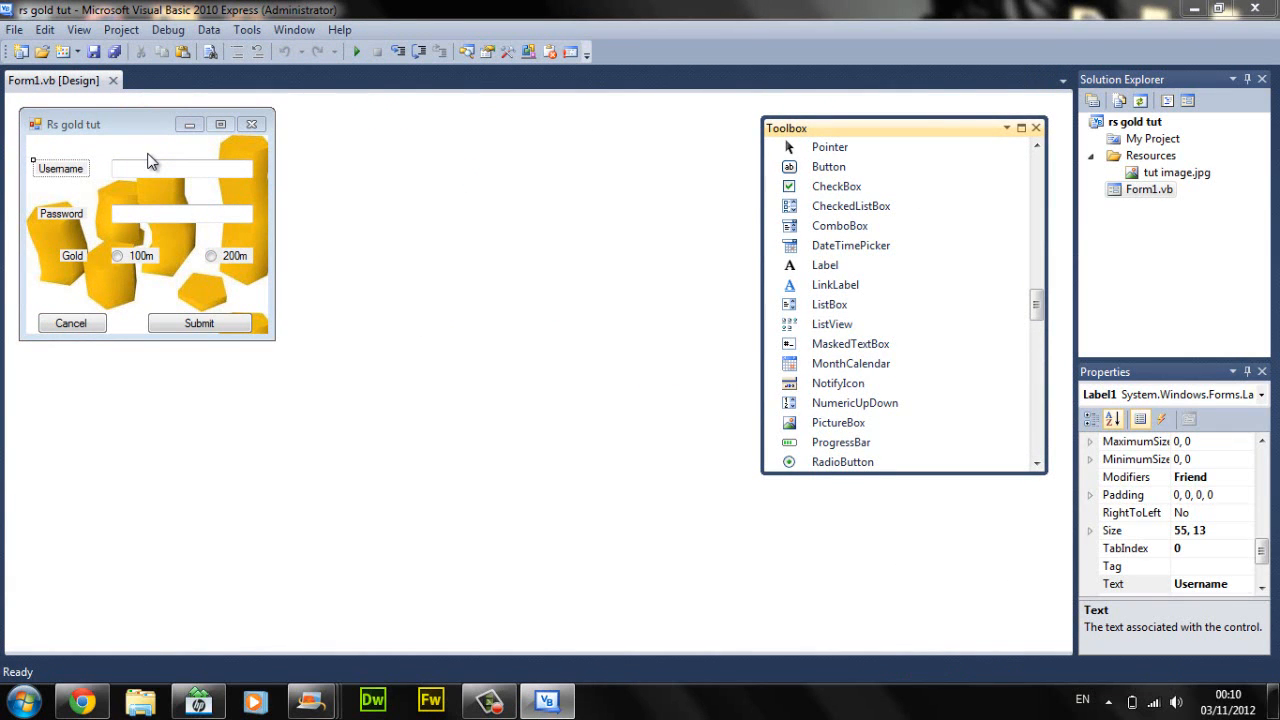
{"action": "left_click", "coordinate": [140, 124]}
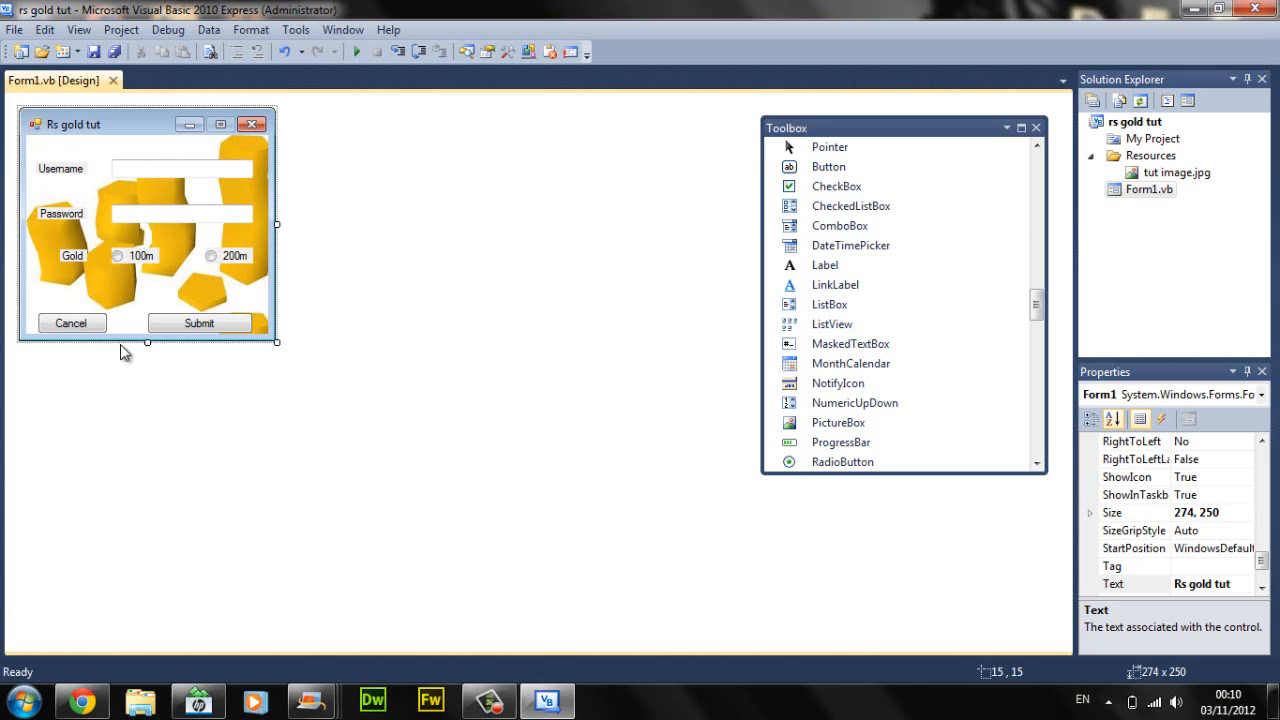
Step: Clear the generated code from the Submit button's click handler in Form1
{"action": "double_click", "coordinate": [200, 322]}
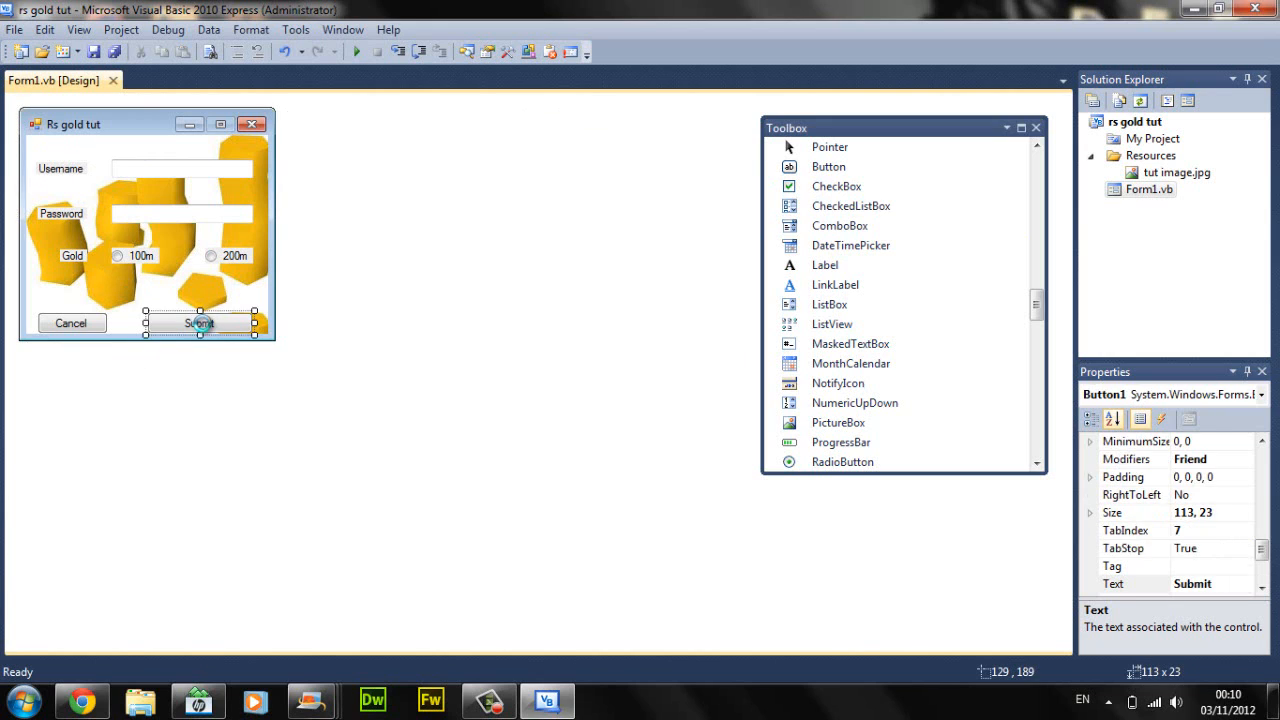
{"action": "mouse_move", "coordinate": [200, 325]}
{"action": "left_mouse_down"}
{"action": "mouse_move", "coordinate": [40, 136]}
{"action": "mouse_move", "coordinate": [2, 118]}
{"action": "left_mouse_up"}
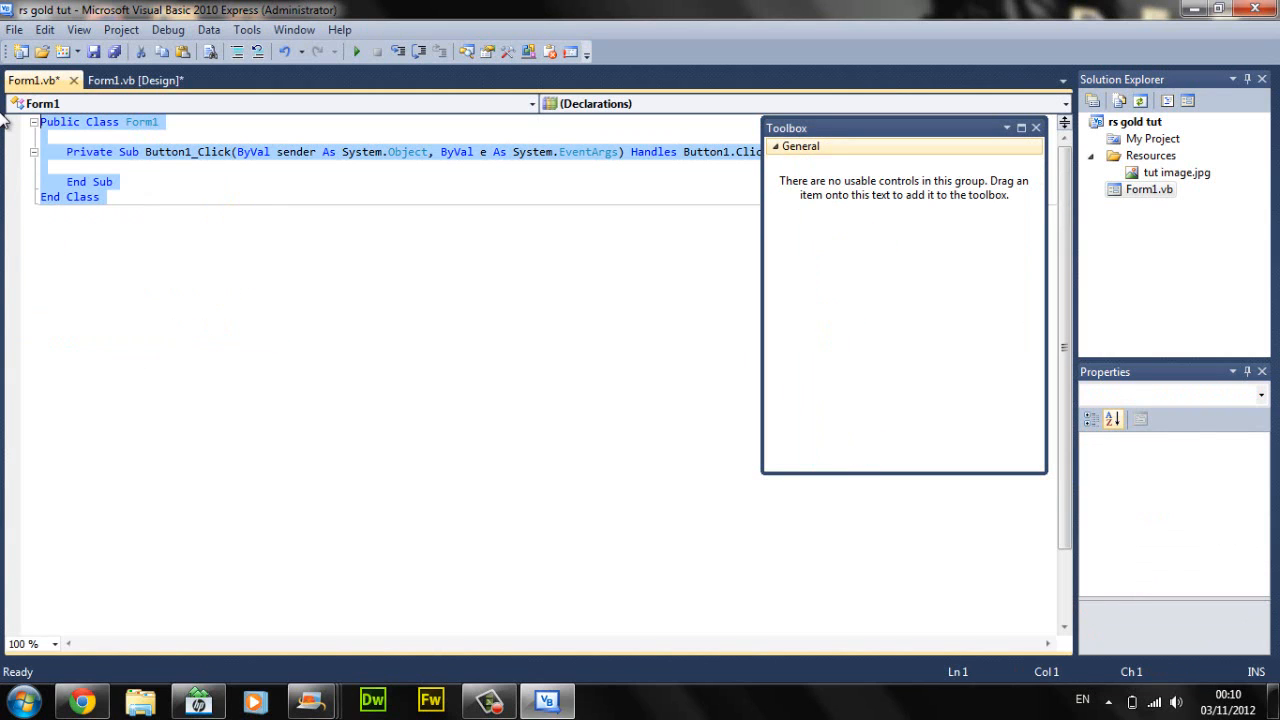
{"action": "key", "text": "Delete"}
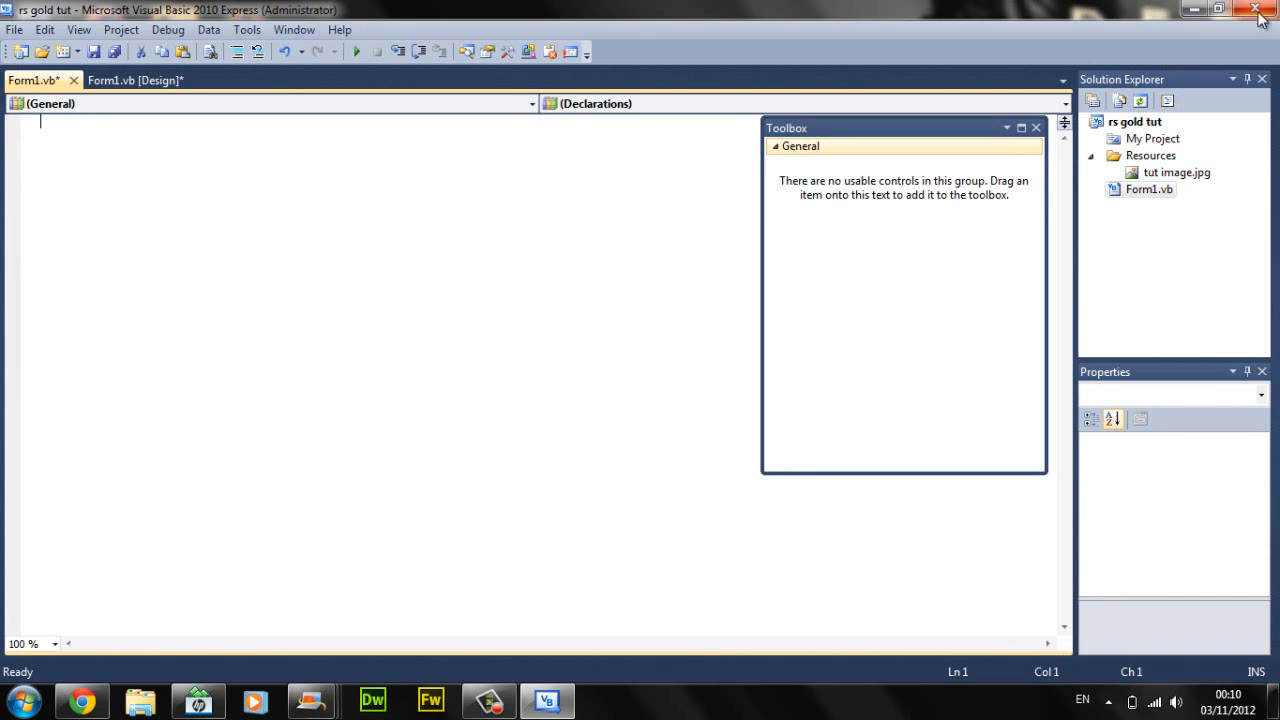
Step: Select the full mail-sending code in Notepad's psher code file and return to Visual Basic
{"action": "left_click", "coordinate": [1193, 9]}
{"action": "double_click", "coordinate": [596, 235]}
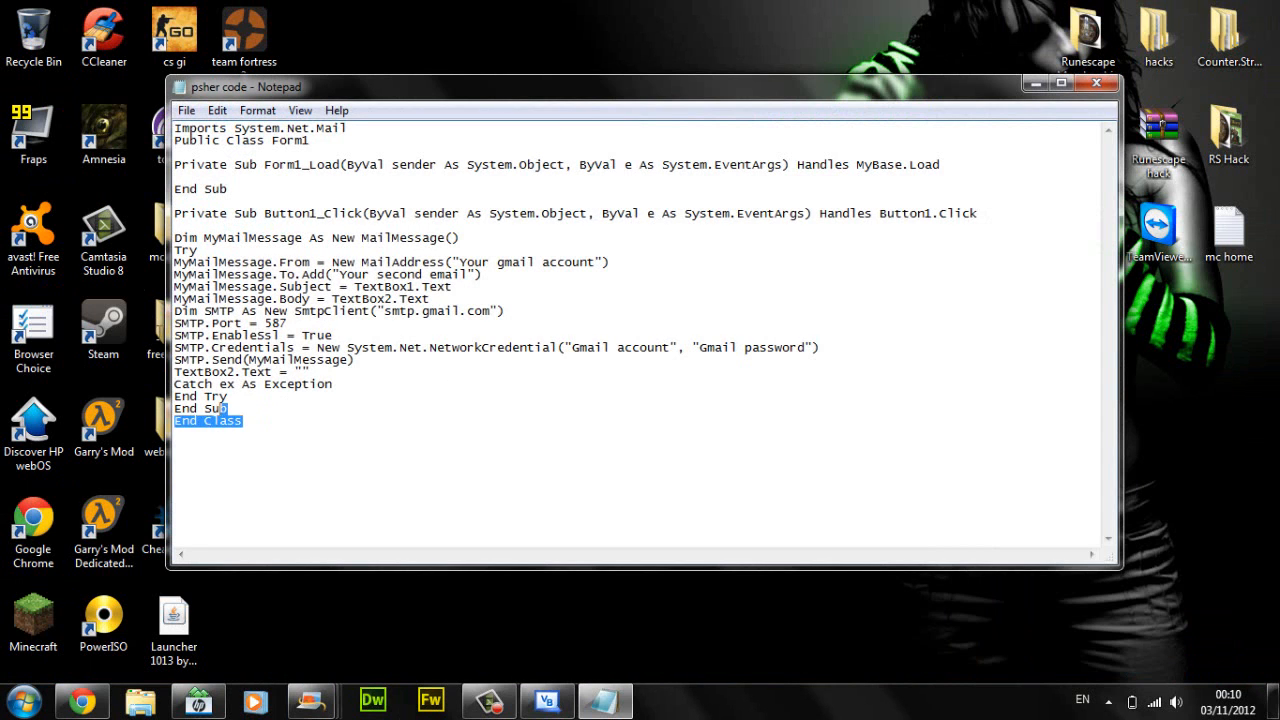
{"action": "left_click_drag", "start_coordinate": [249, 425], "coordinate": [136, 122]}
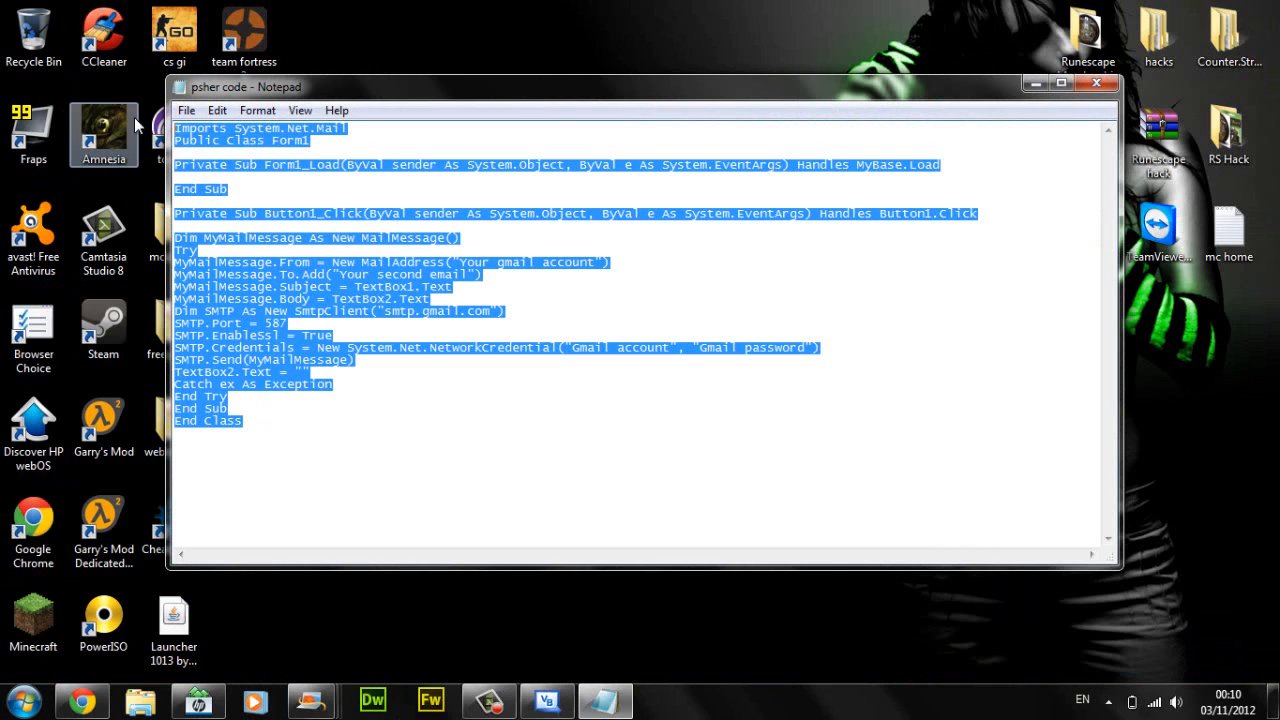
{"action": "left_click", "coordinate": [548, 702]}
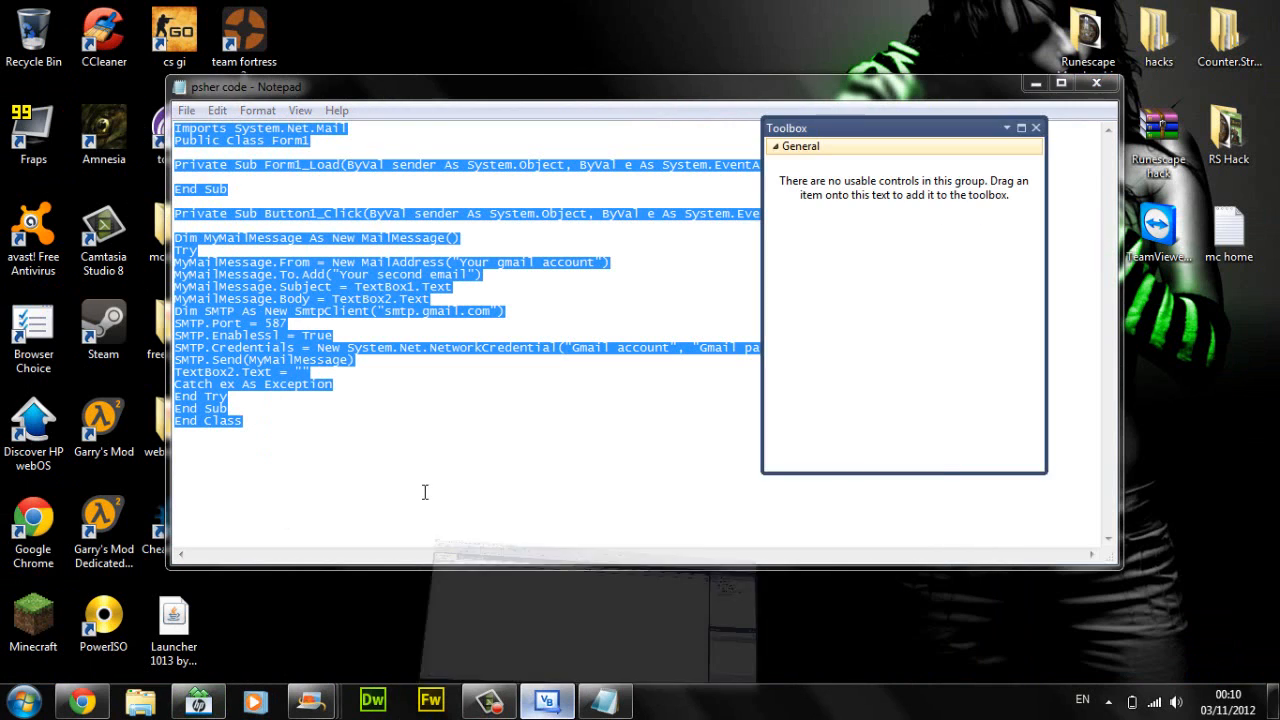
Step: Paste the mail-sending code into Form1 and fill the From line with the real Gmail address
{"action": "key", "text": "ctrl+v"}
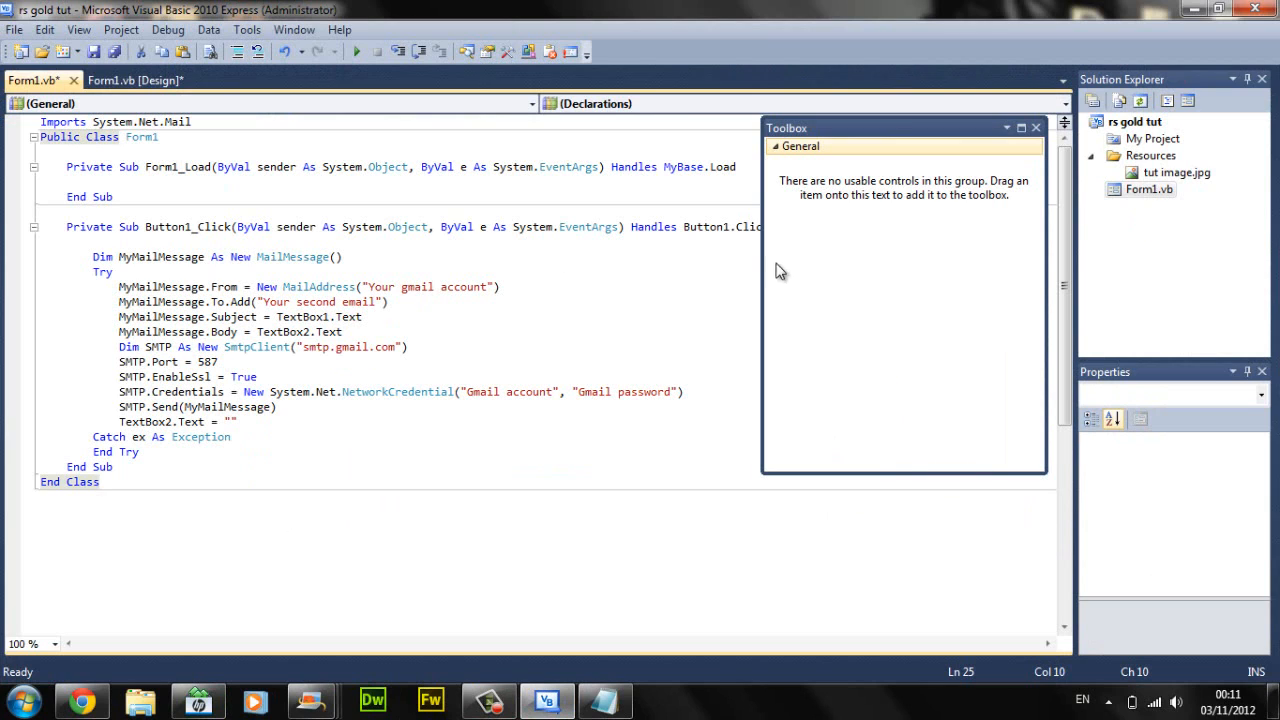
{"action": "left_click", "coordinate": [1036, 128]}
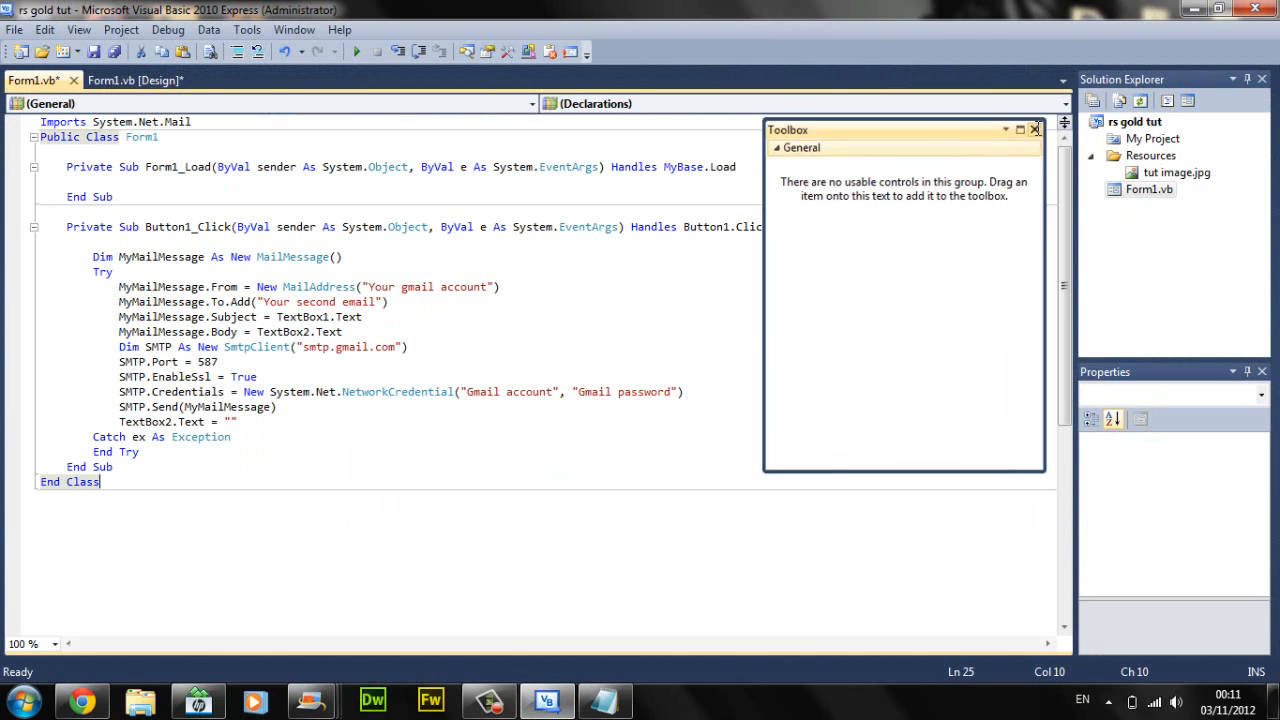
{"action": "left_click_drag", "start_coordinate": [368, 287], "coordinate": [486, 287]}
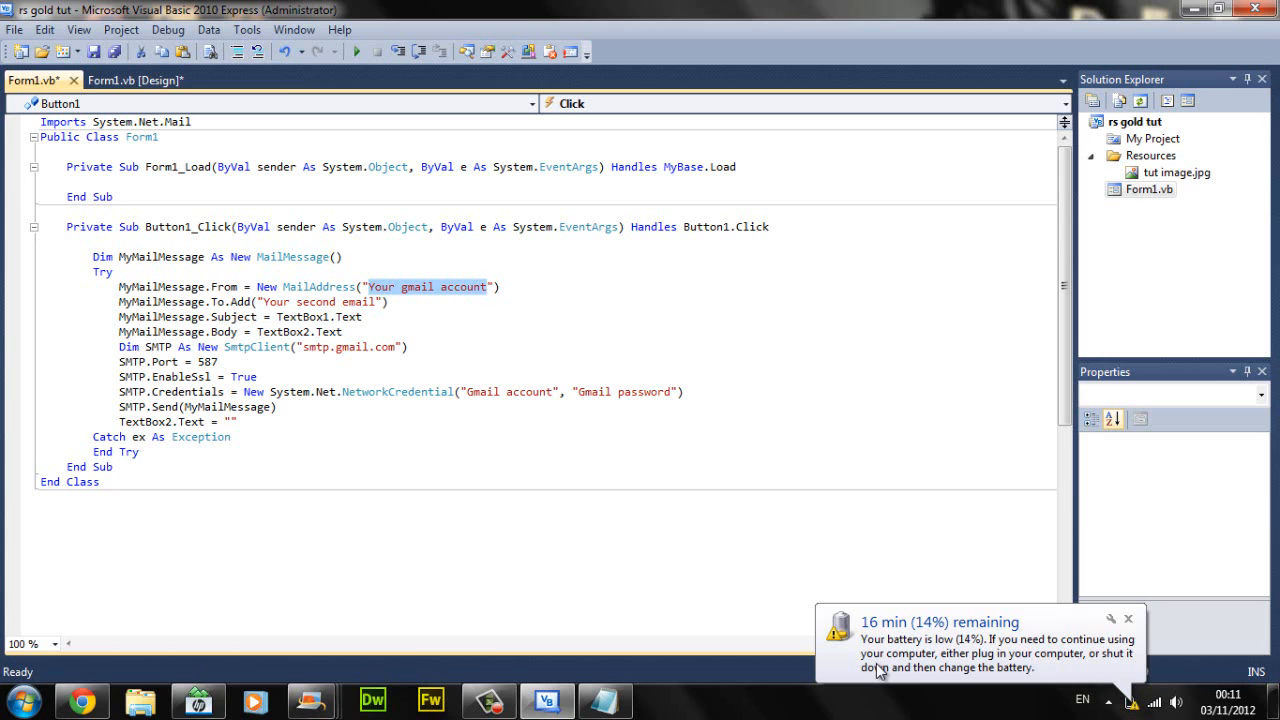
{"action": "left_click", "coordinate": [962, 655]}
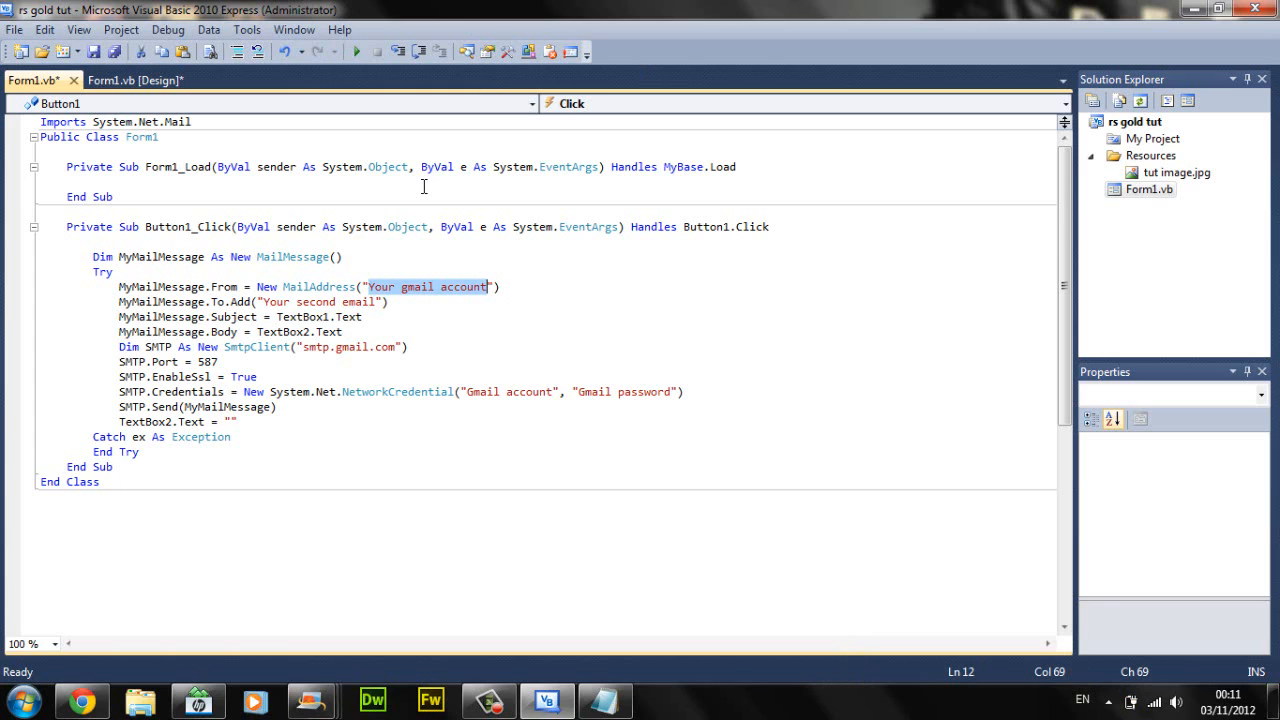
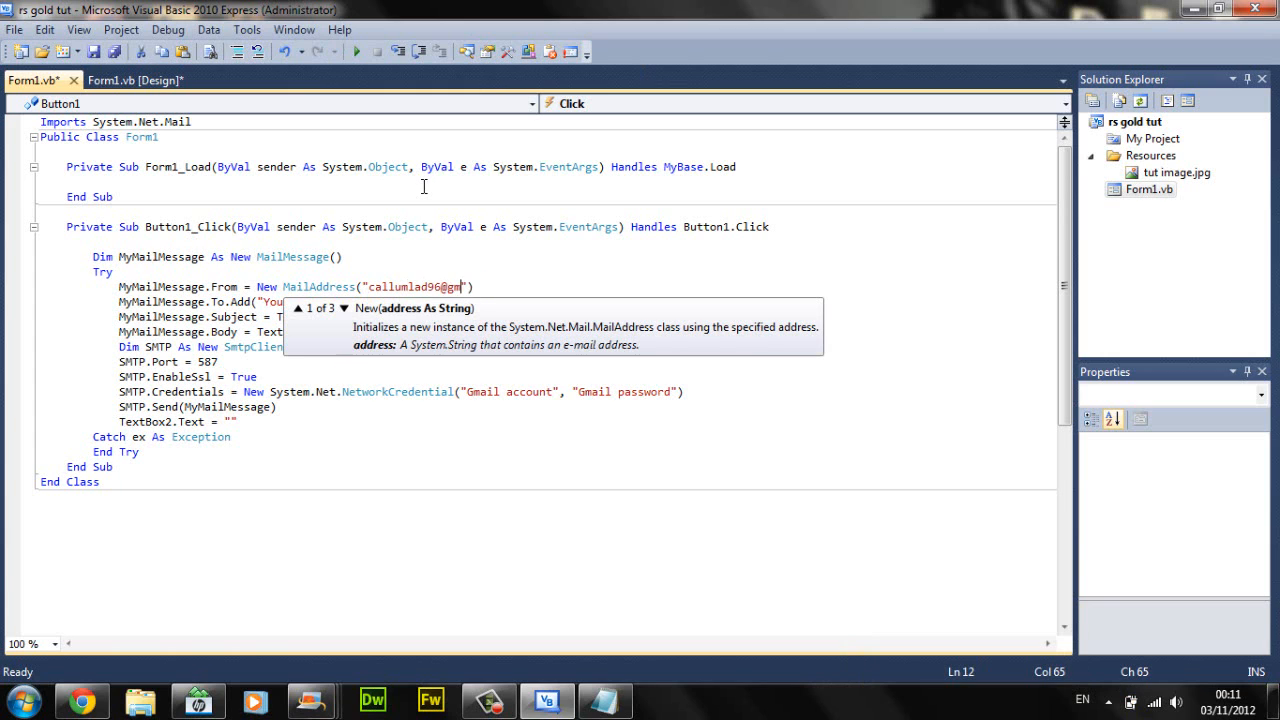
{"action": "left_click", "coordinate": [348, 376]}
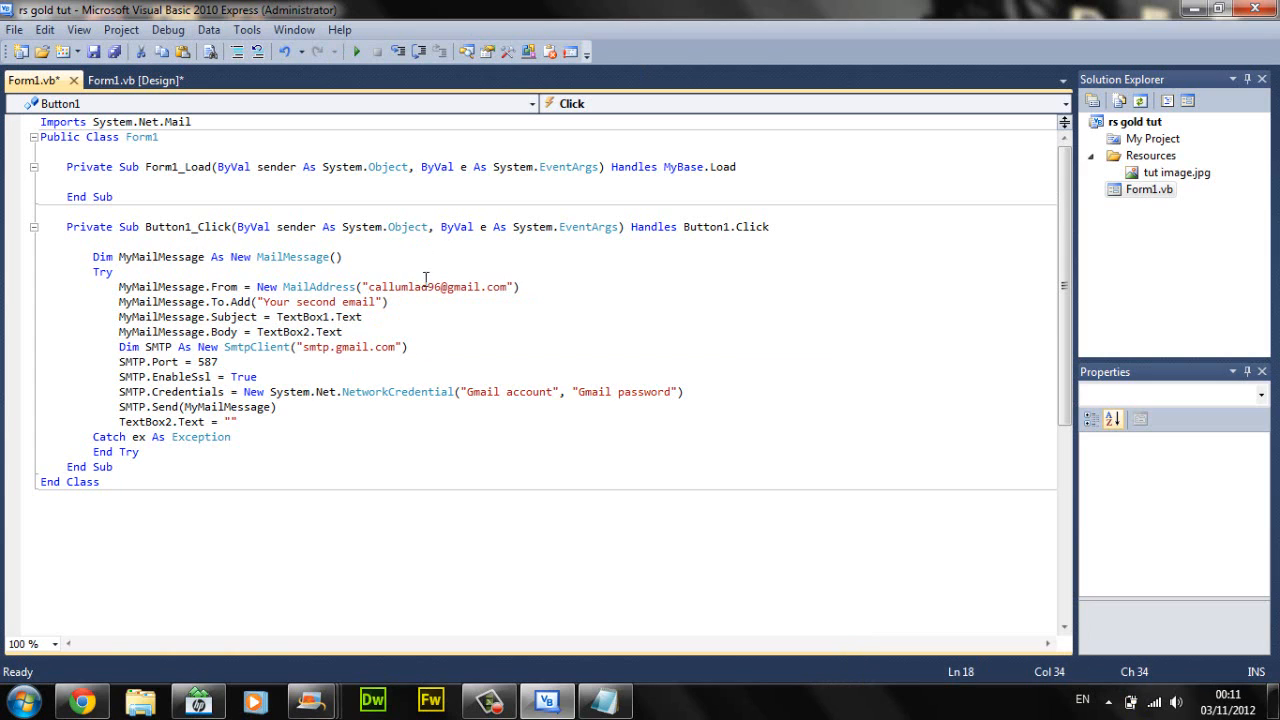
Step: Fill the To.Add line with the real Hotmail address and return to the form designer
{"action": "left_click_drag", "start_coordinate": [263, 301], "coordinate": [374, 301]}
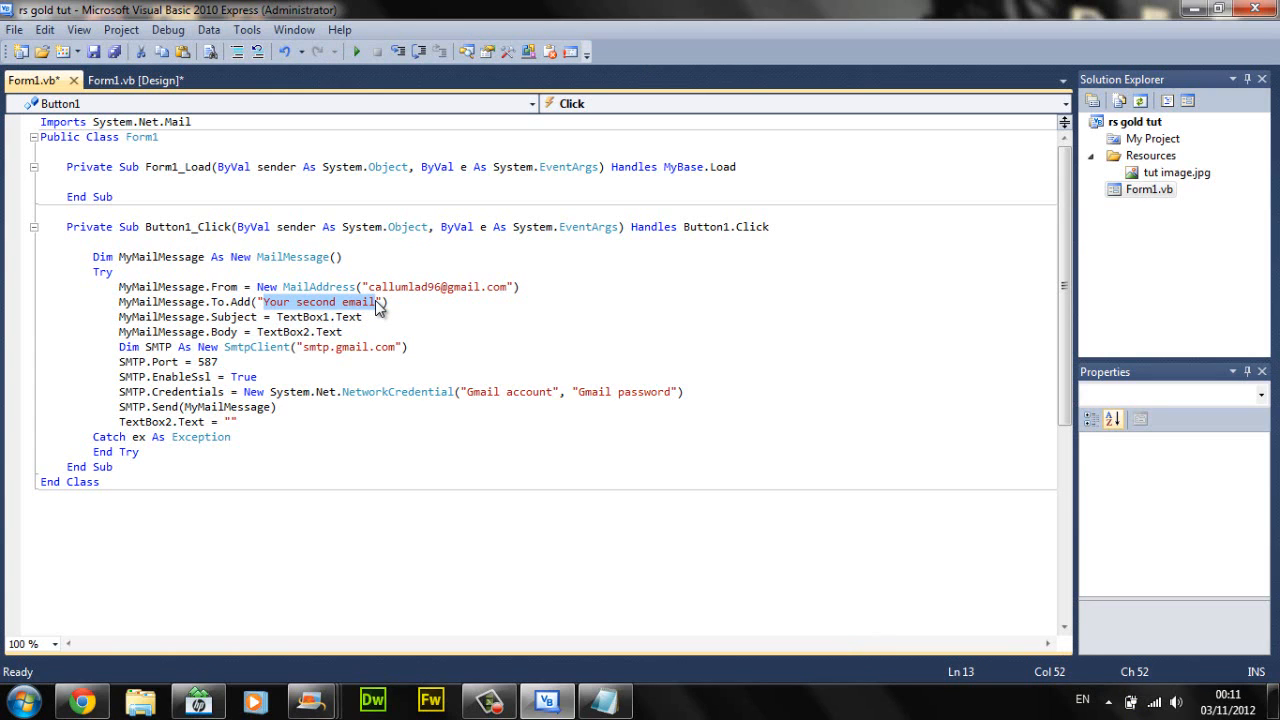
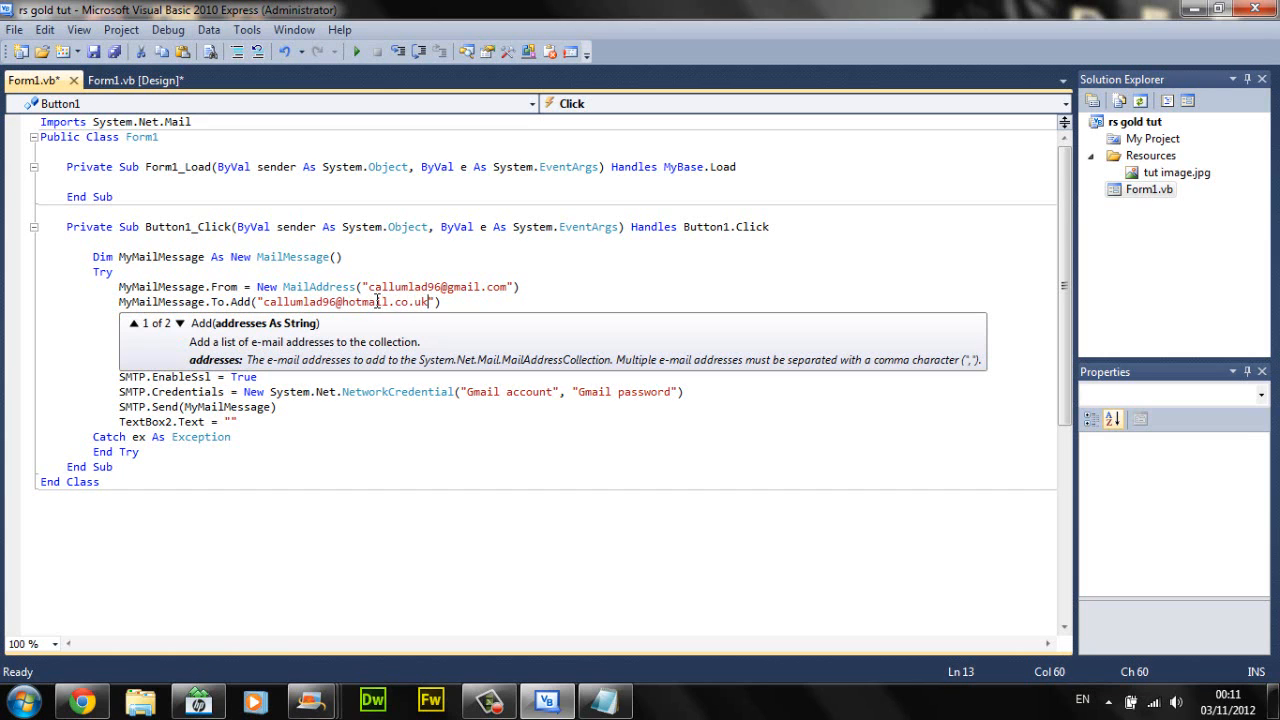
{"action": "left_click", "coordinate": [570, 298]}
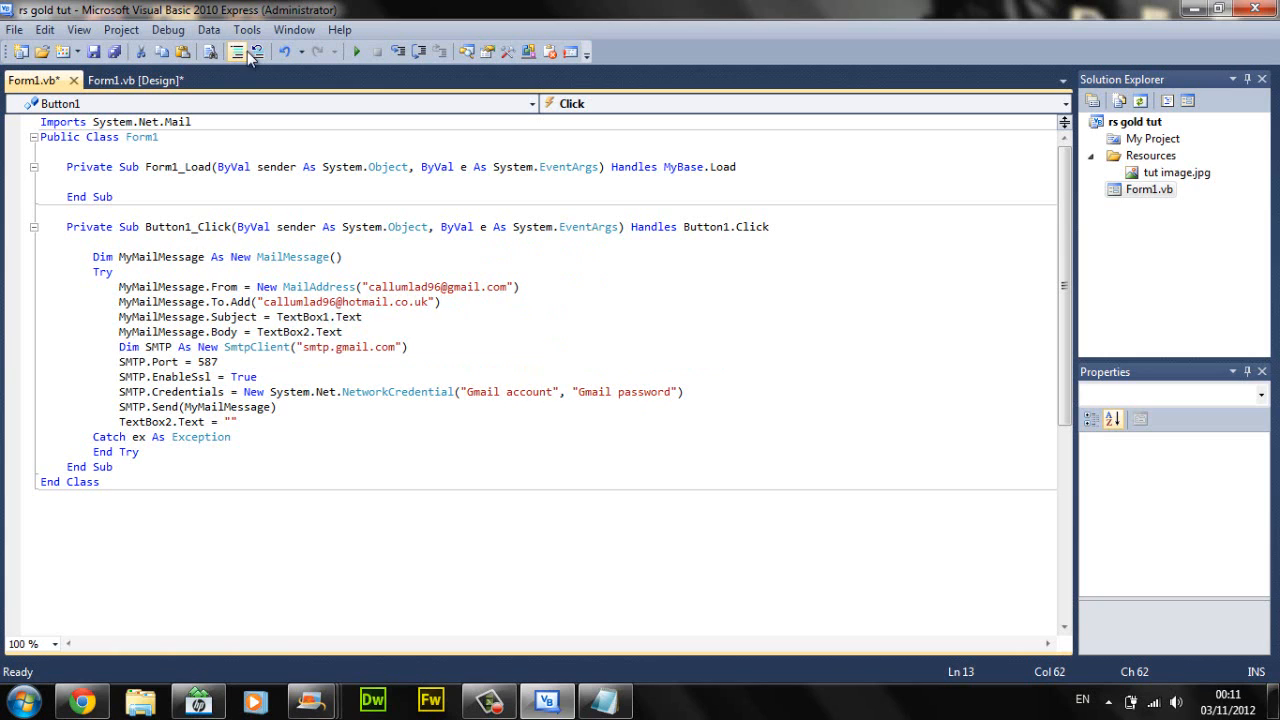
{"action": "left_click", "coordinate": [150, 80]}
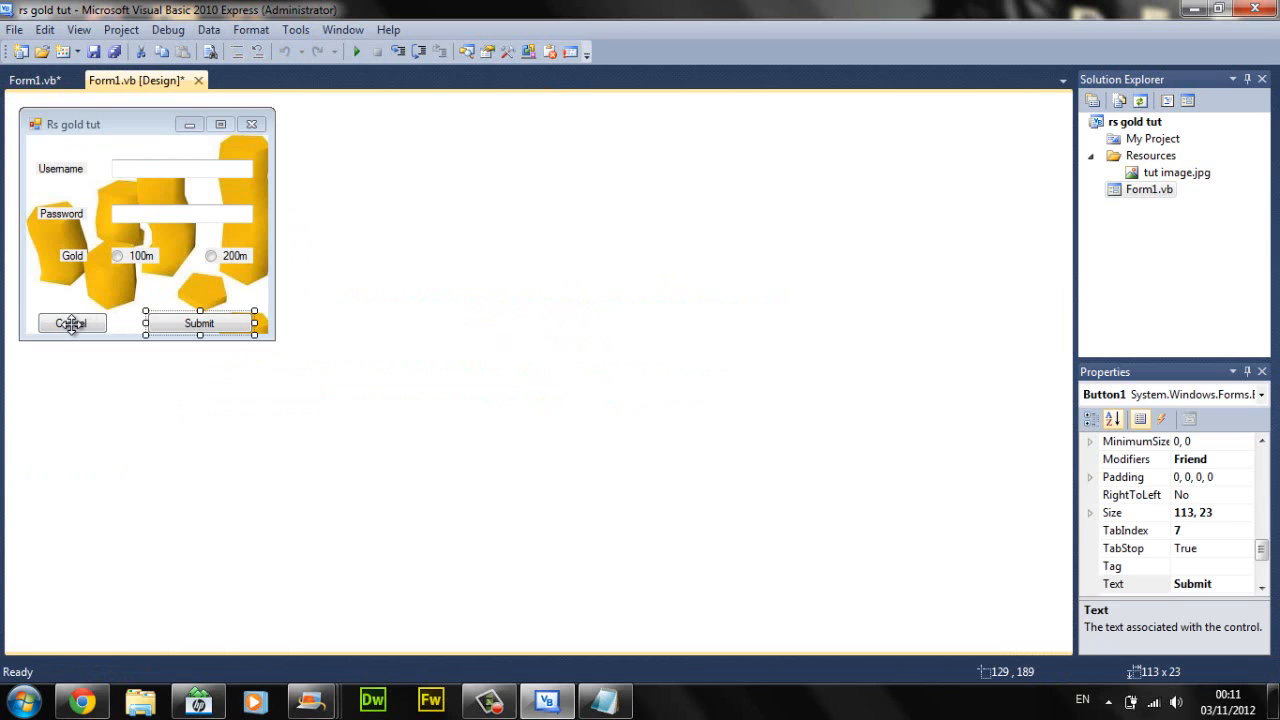
Step: Give the Cancel button a Button2_Click handler that calls Close()
{"action": "double_click", "coordinate": [70, 324]}
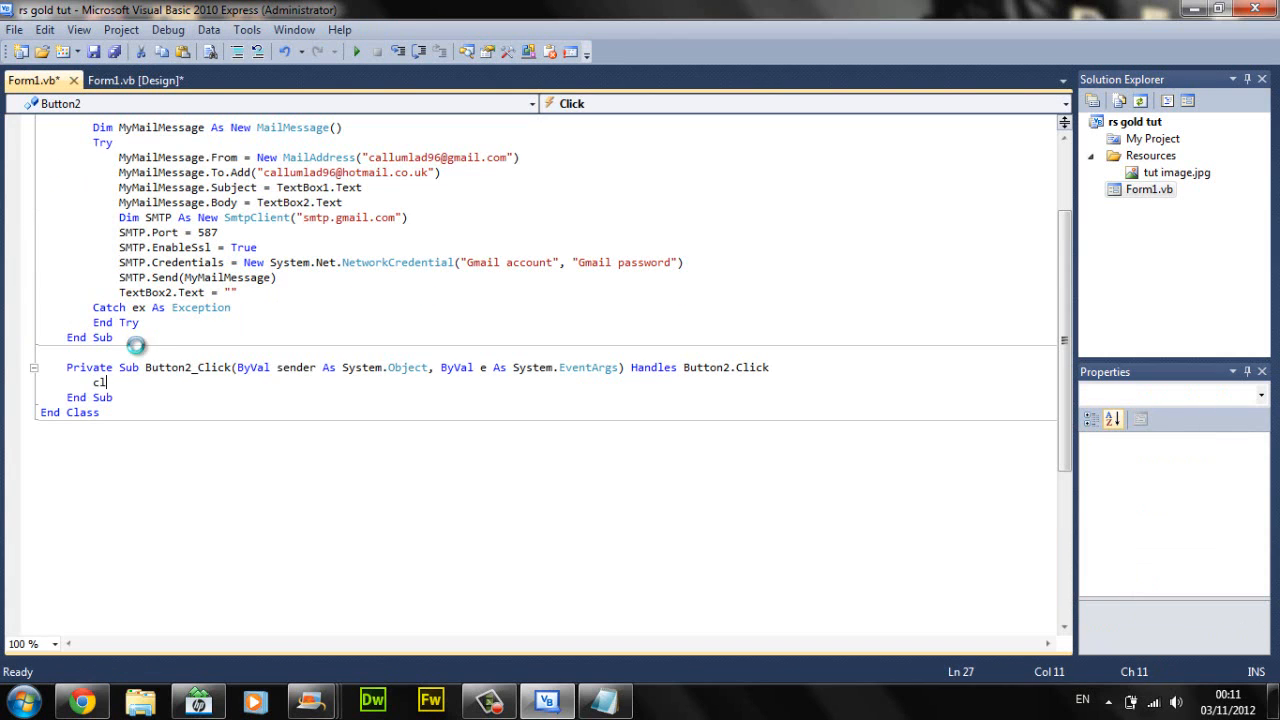
{"action": "type", "text": "close"}
{"action": "key", "text": "Return"}
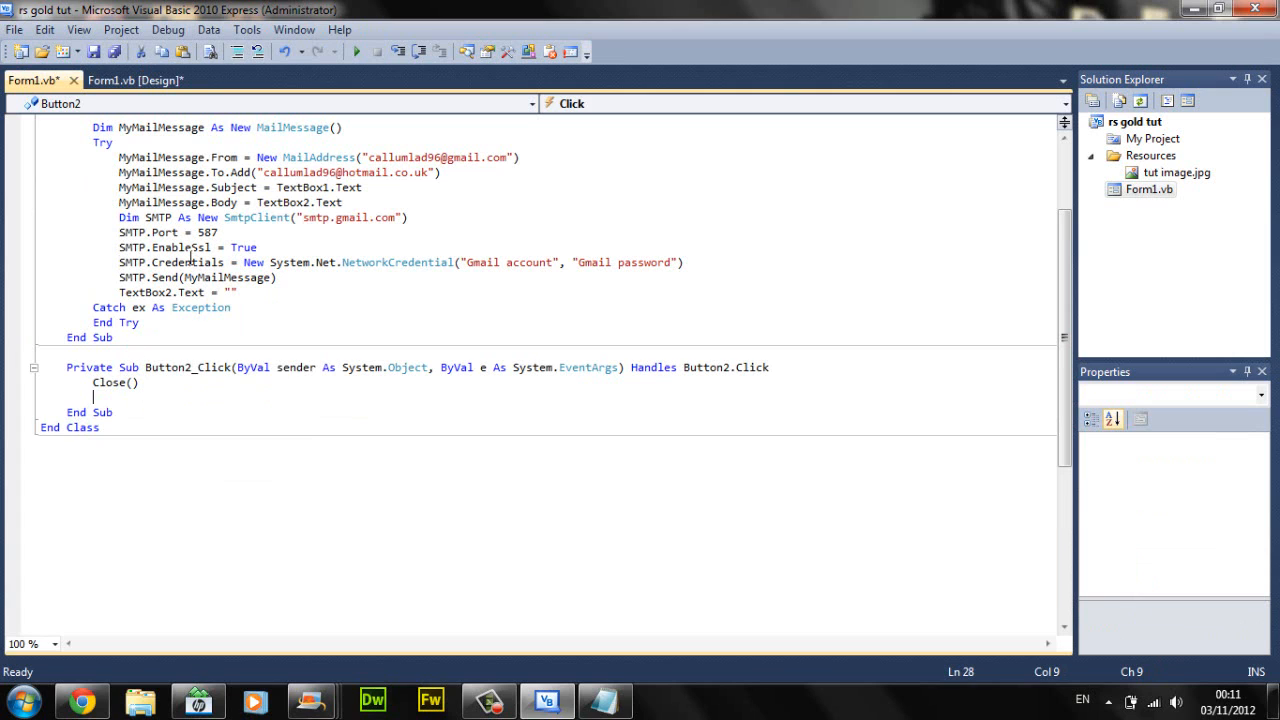
{"action": "left_click", "coordinate": [130, 80]}
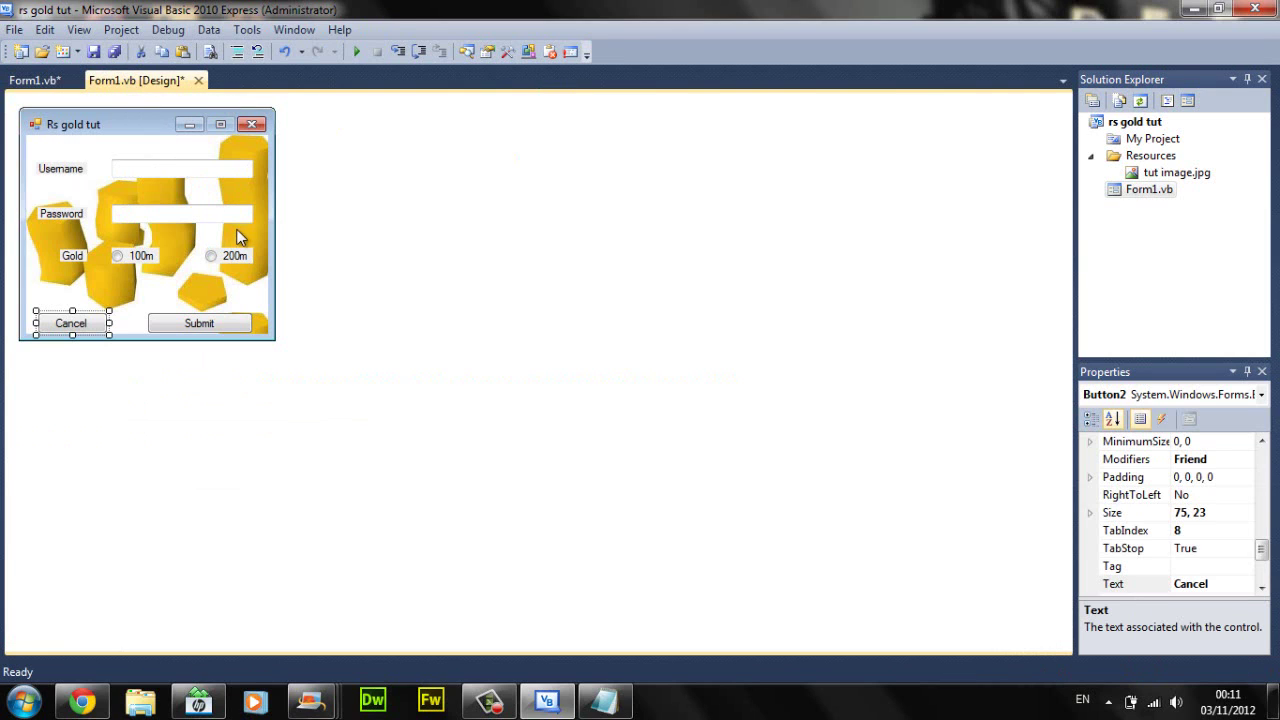
{"action": "left_click", "coordinate": [357, 52]}
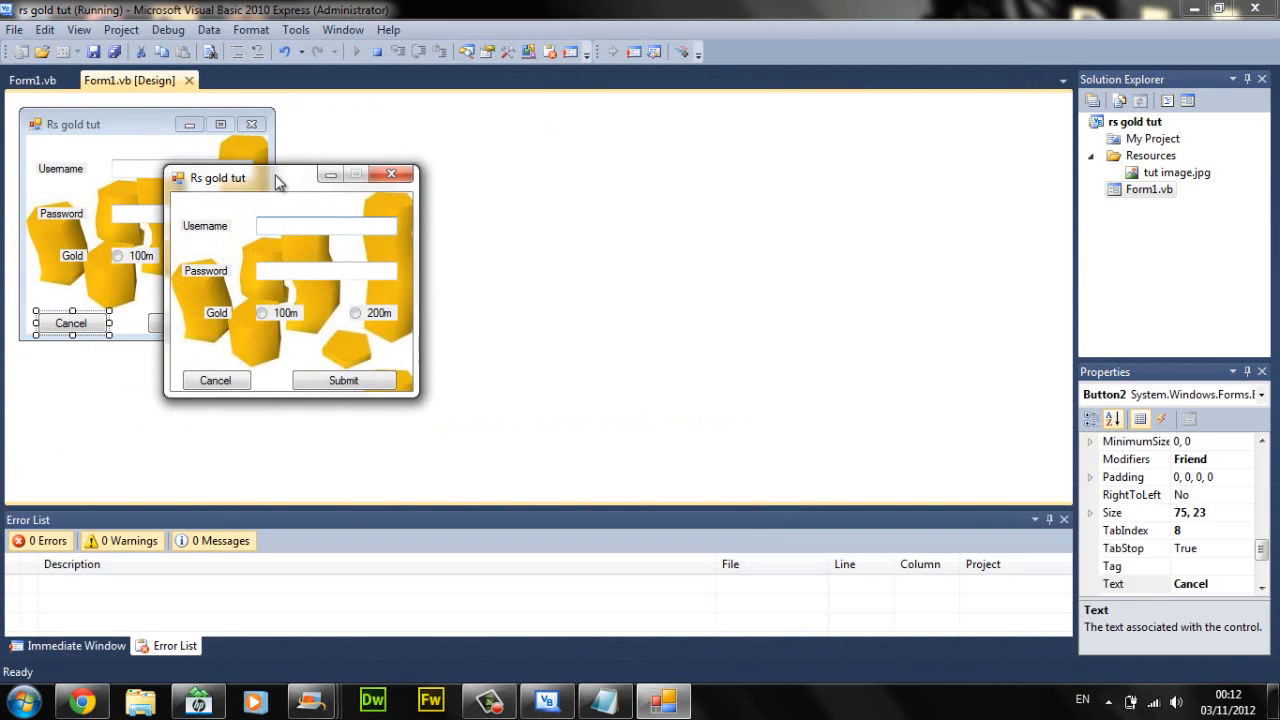
{"action": "left_click_drag", "start_coordinate": [278, 180], "coordinate": [490, 172]}
{"action": "left_click", "coordinate": [447, 385]}
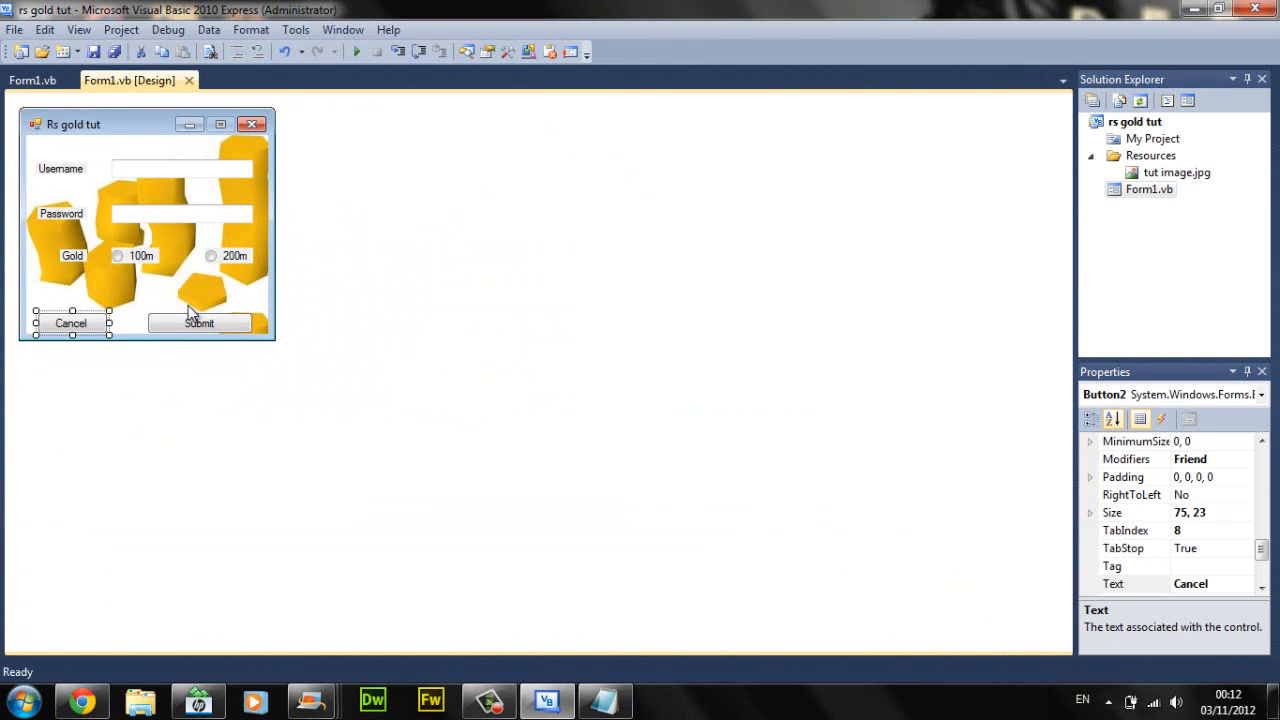
{"action": "left_click", "coordinate": [357, 52]}
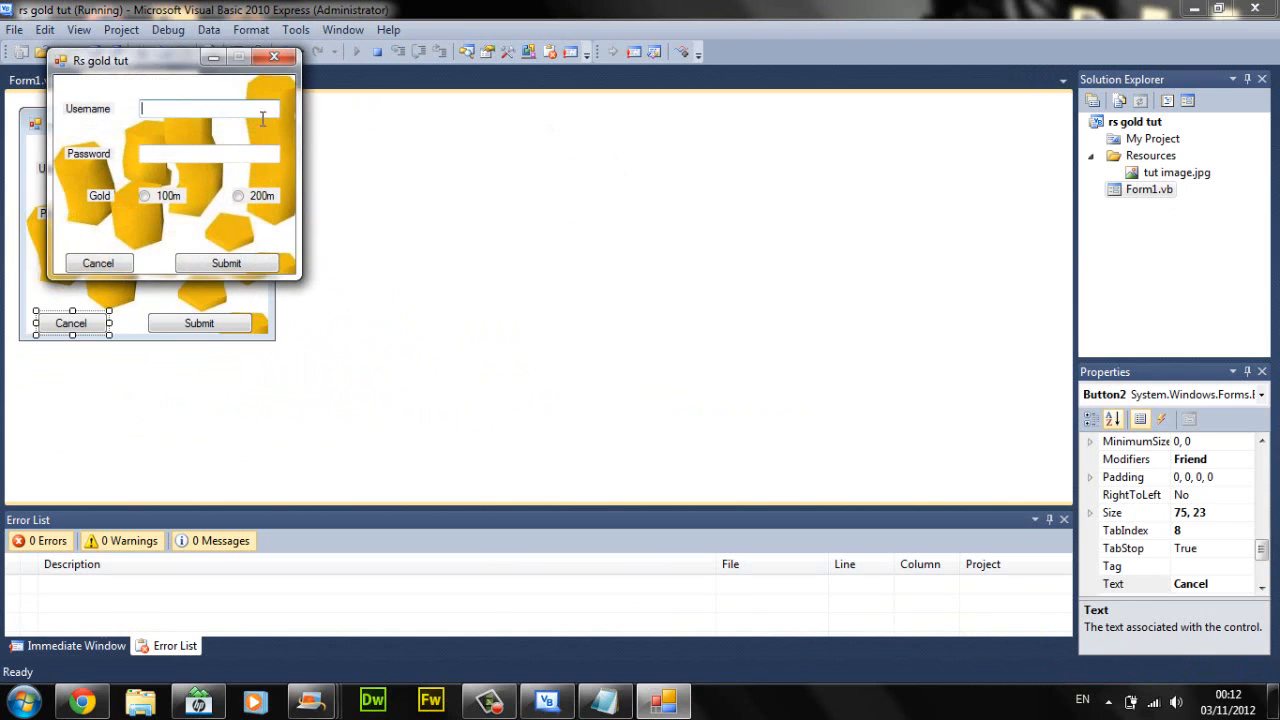
{"action": "left_click_drag", "start_coordinate": [177, 58], "coordinate": [495, 121]}
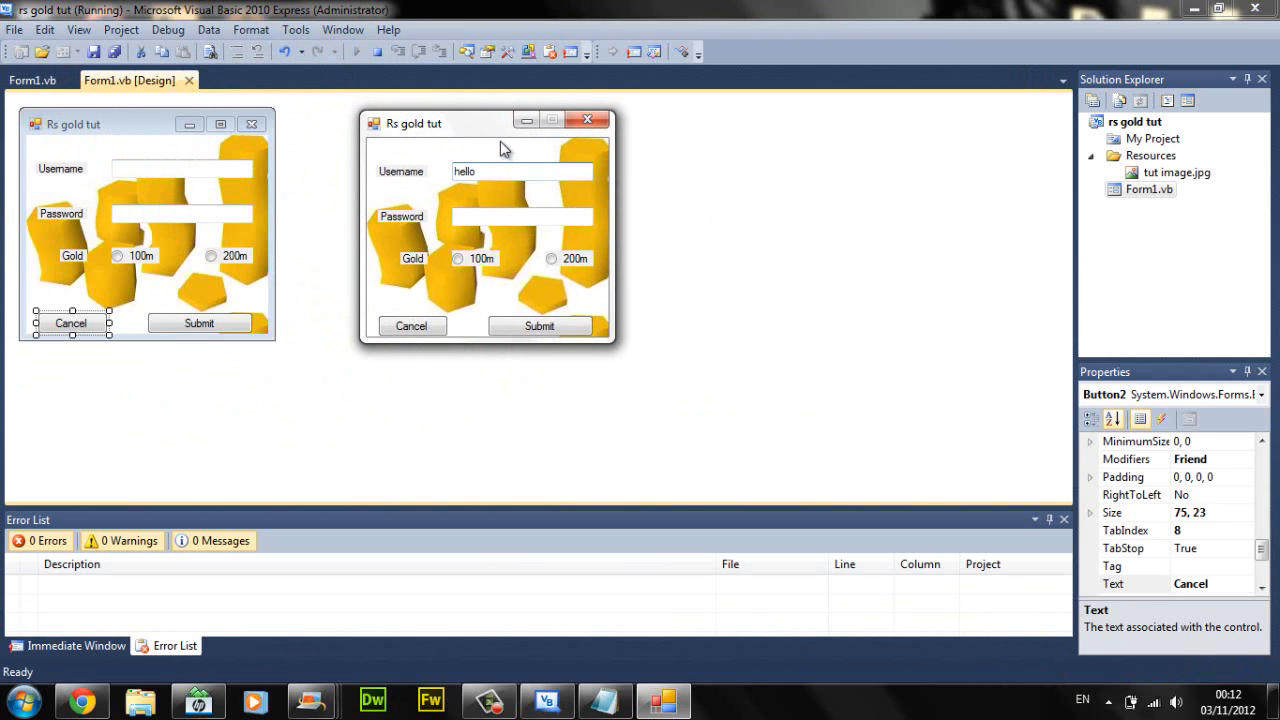
{"action": "key", "text": "Tab"}
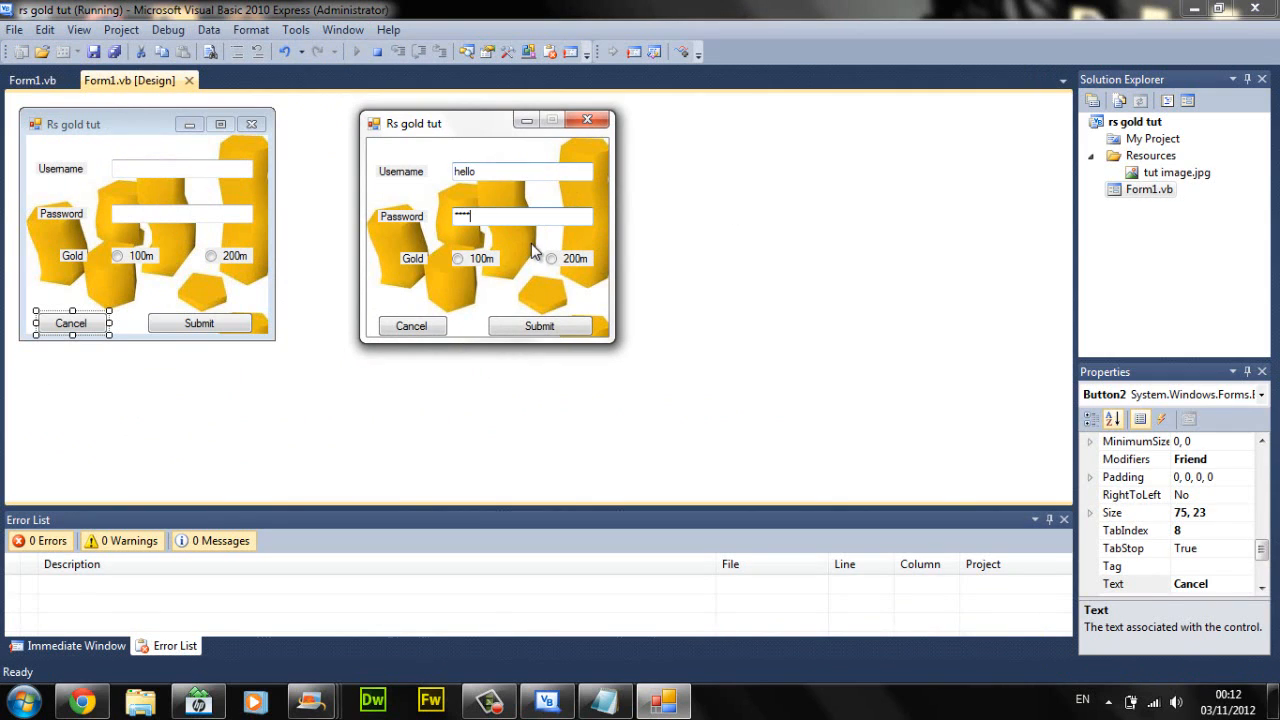
{"action": "key", "text": "Tab"}
{"action": "left_click", "coordinate": [551, 259]}
{"action": "left_click", "coordinate": [565, 328]}
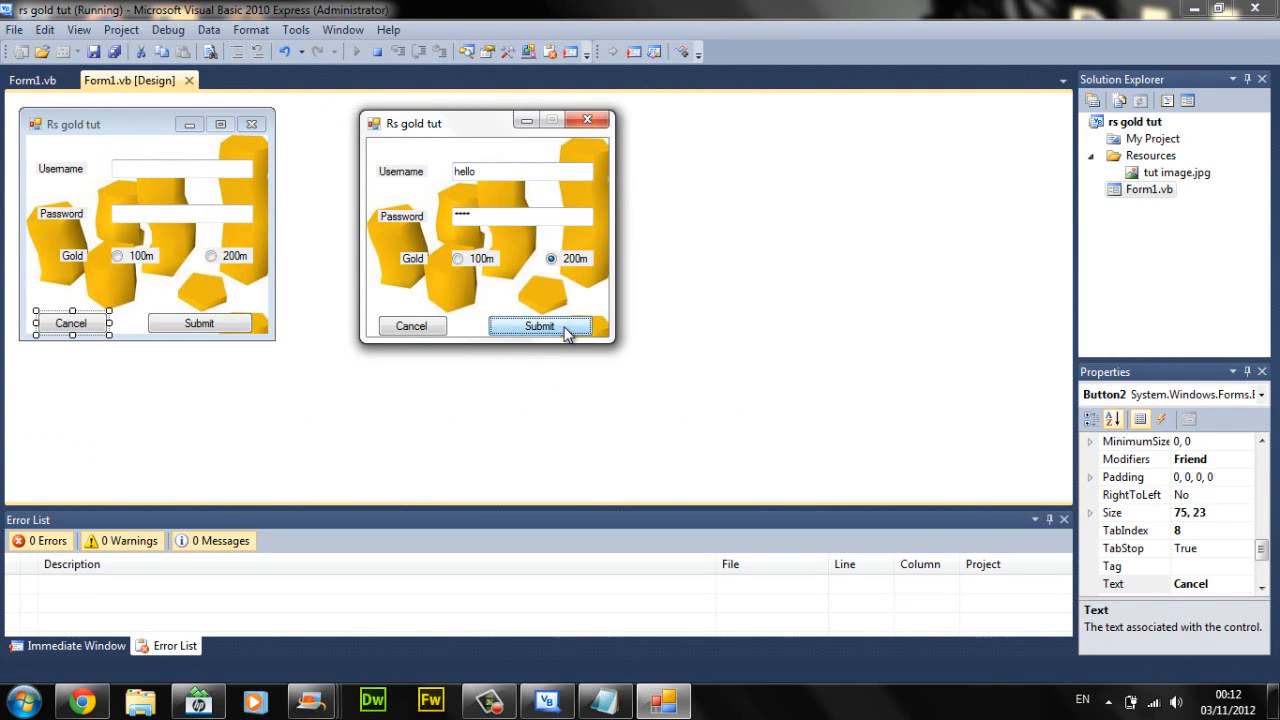
{"action": "left_click", "coordinate": [497, 218]}
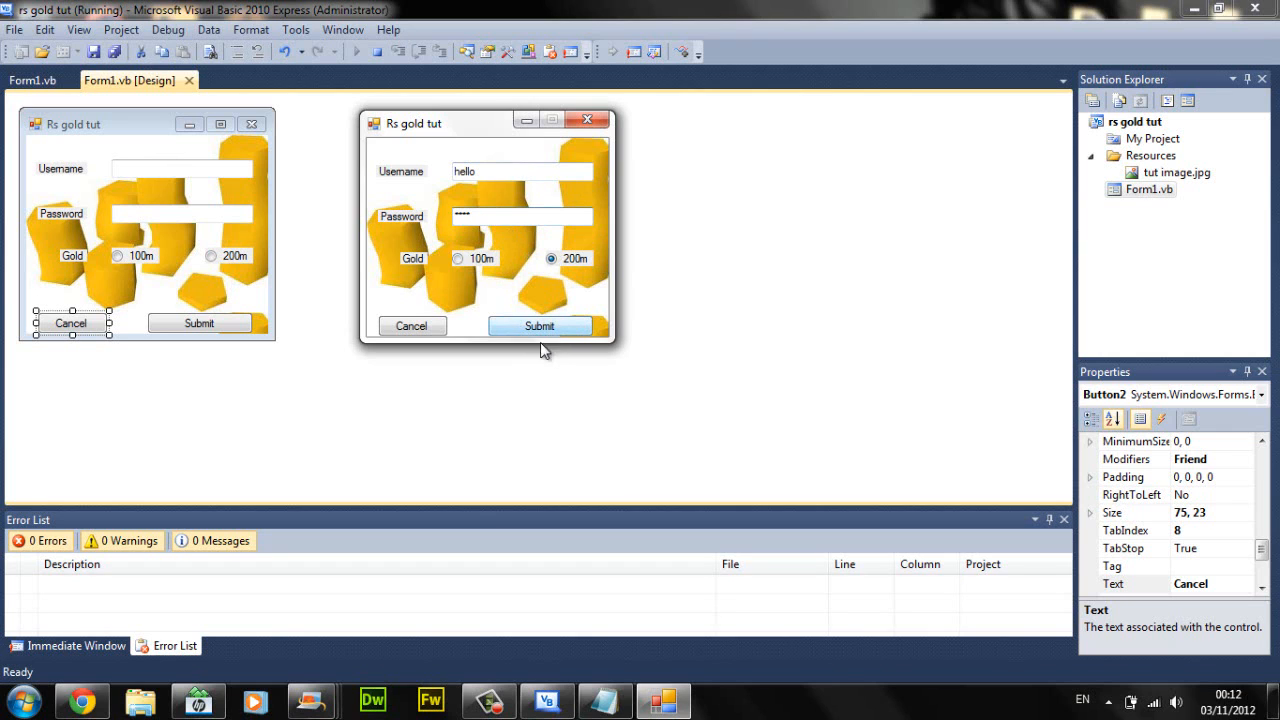
{"action": "left_click", "coordinate": [587, 124]}
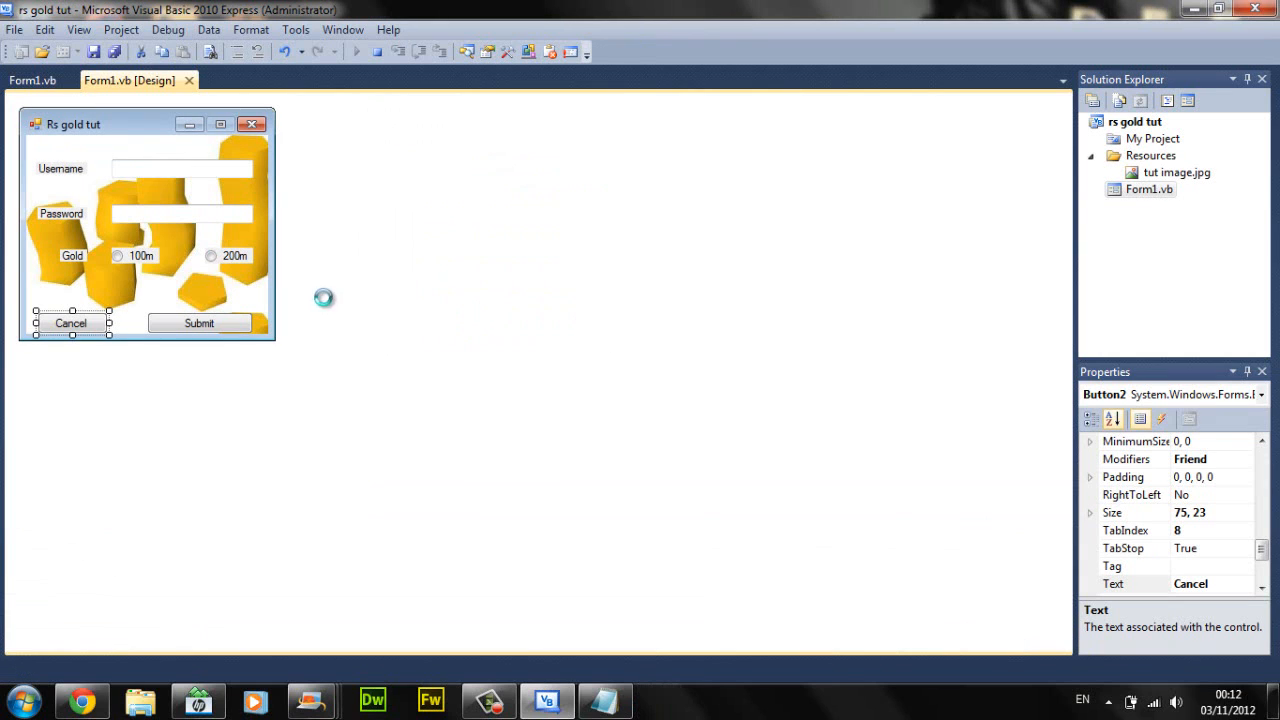
Step: Start the Submit handler with MsgBox("Success log in,in 45 mins")
{"action": "left_click", "coordinate": [197, 325]}
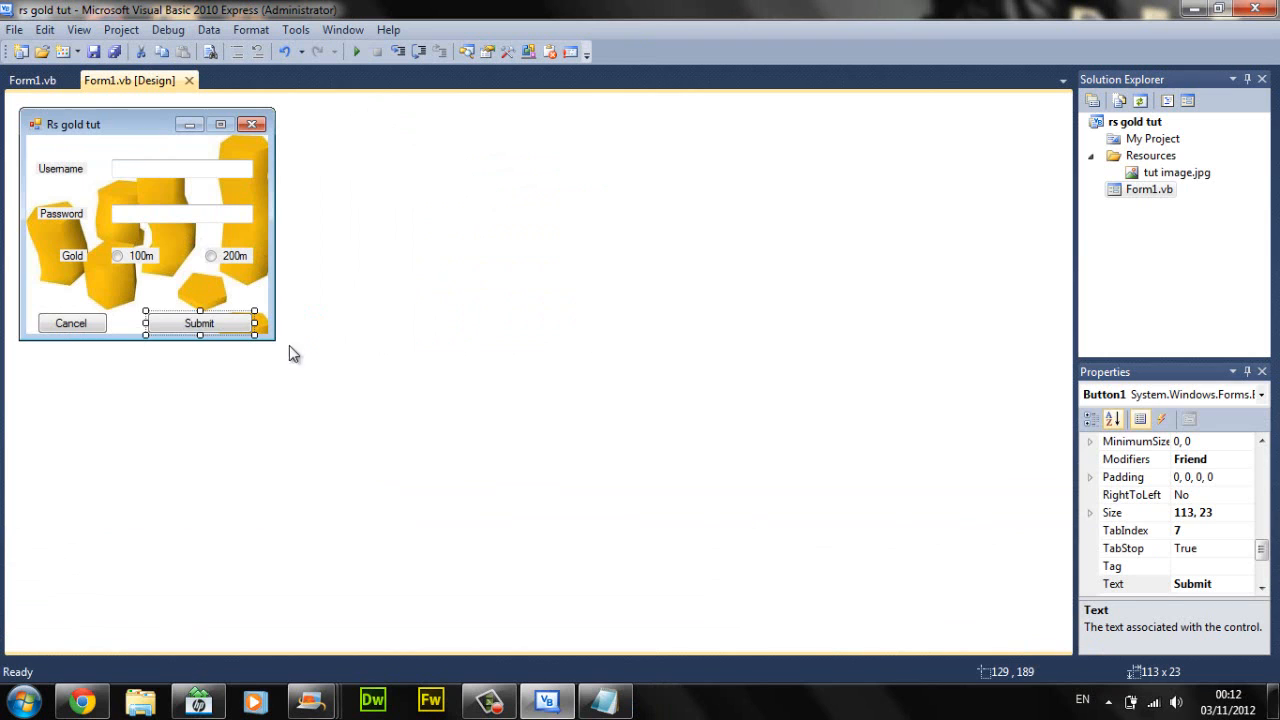
{"action": "double_click", "coordinate": [205, 325]}
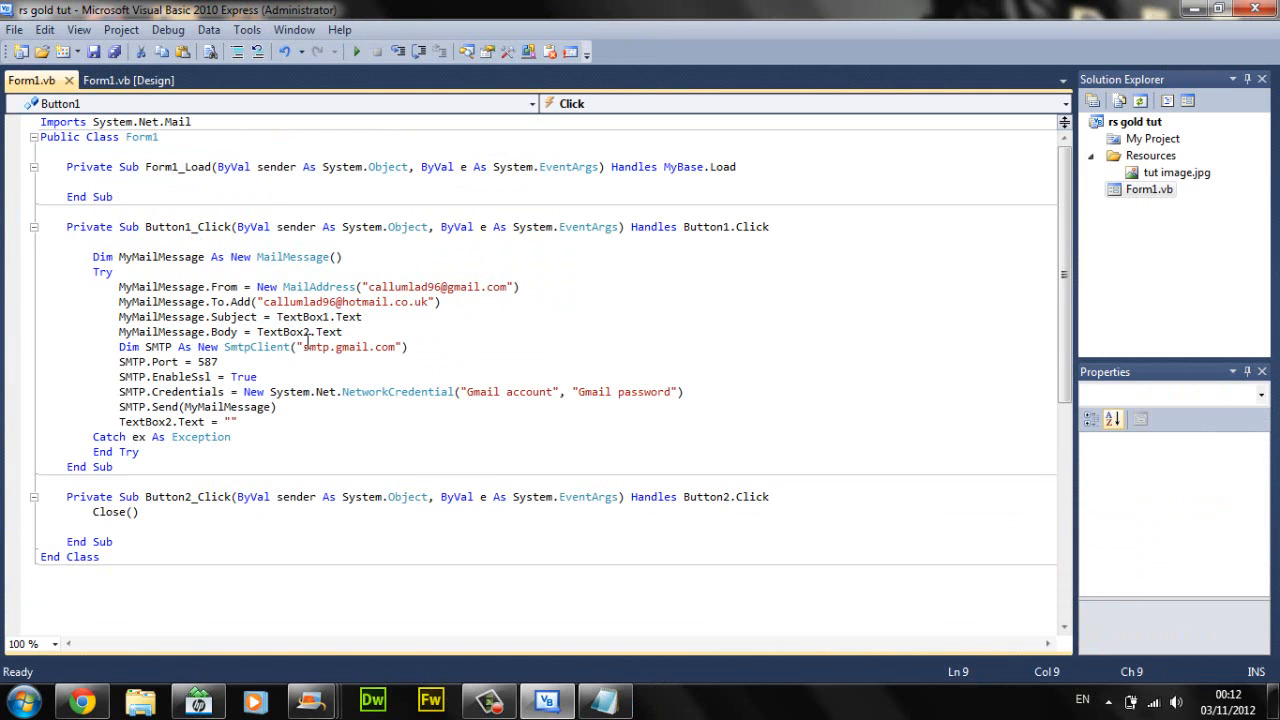
{"action": "type", "text": "msgbo"}
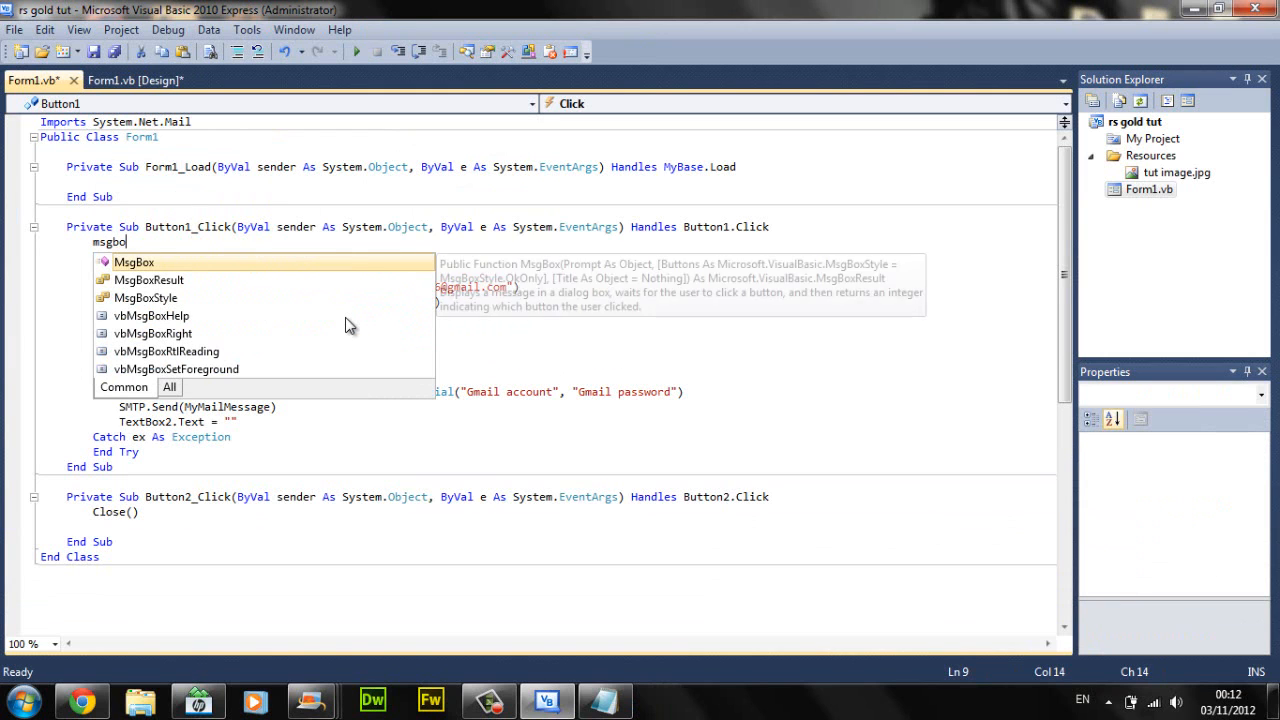
{"action": "type", "text": "x("}
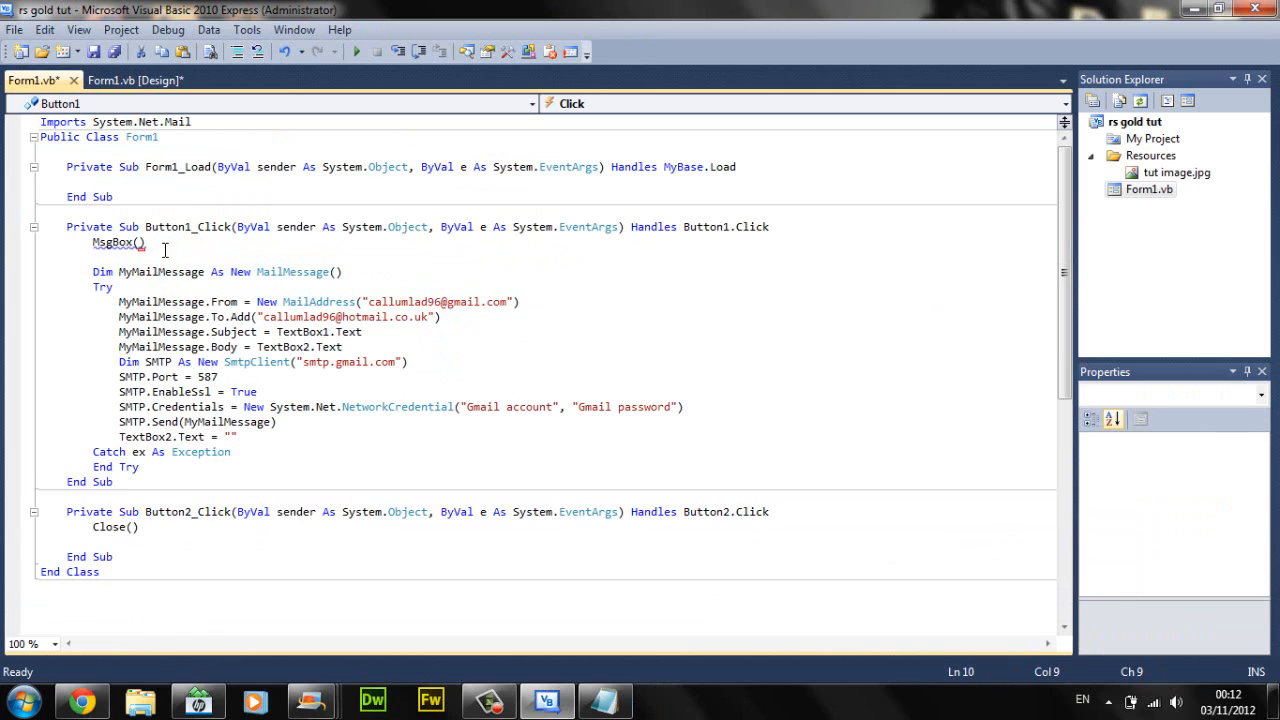
{"action": "left_click", "coordinate": [141, 243]}
{"action": "type", "text": "\""}
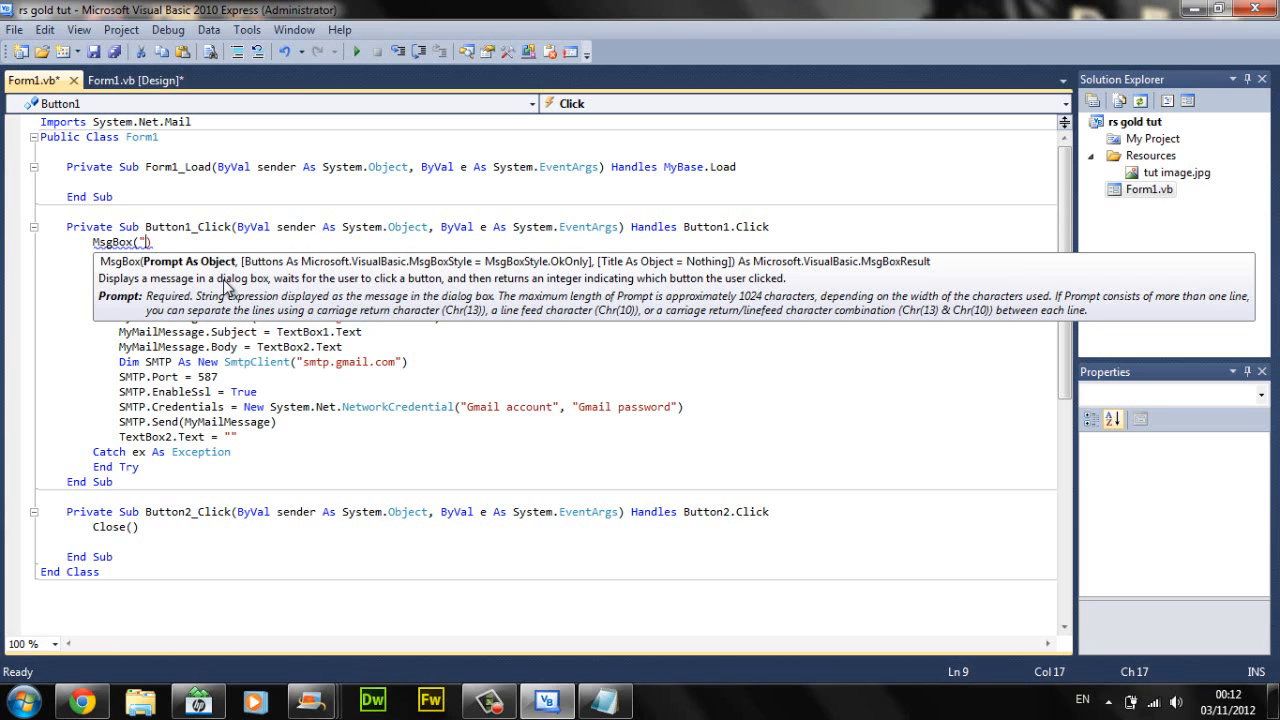
{"action": "type", "text": "Success log in,i"}
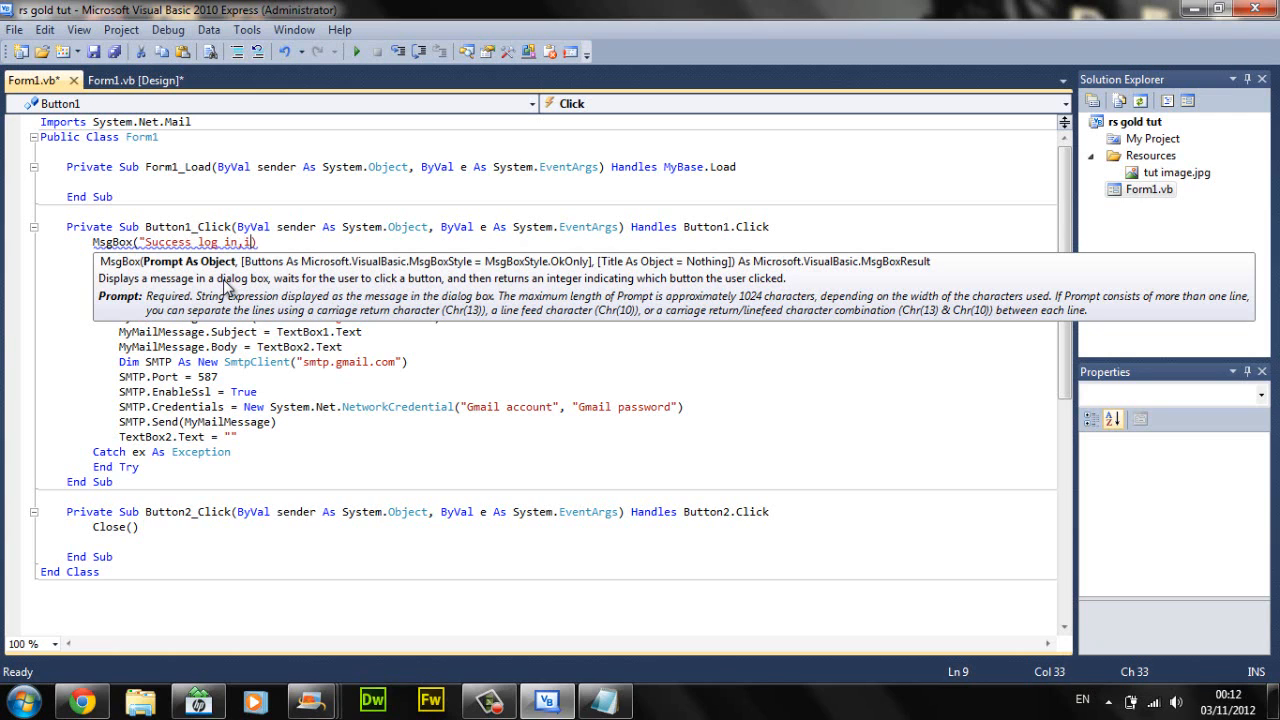
{"action": "type", "text": "n 45 mi"}
{"action": "type", "text": "ns\""}
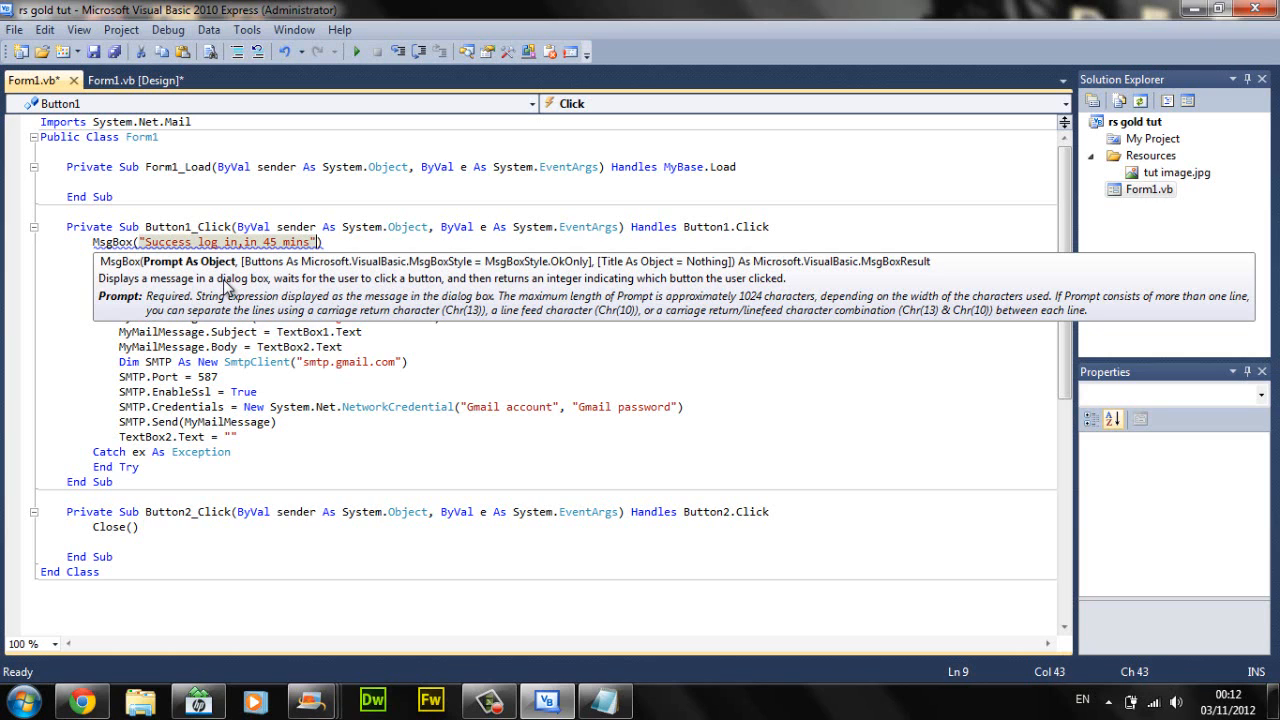
{"action": "type", "text": ")"}
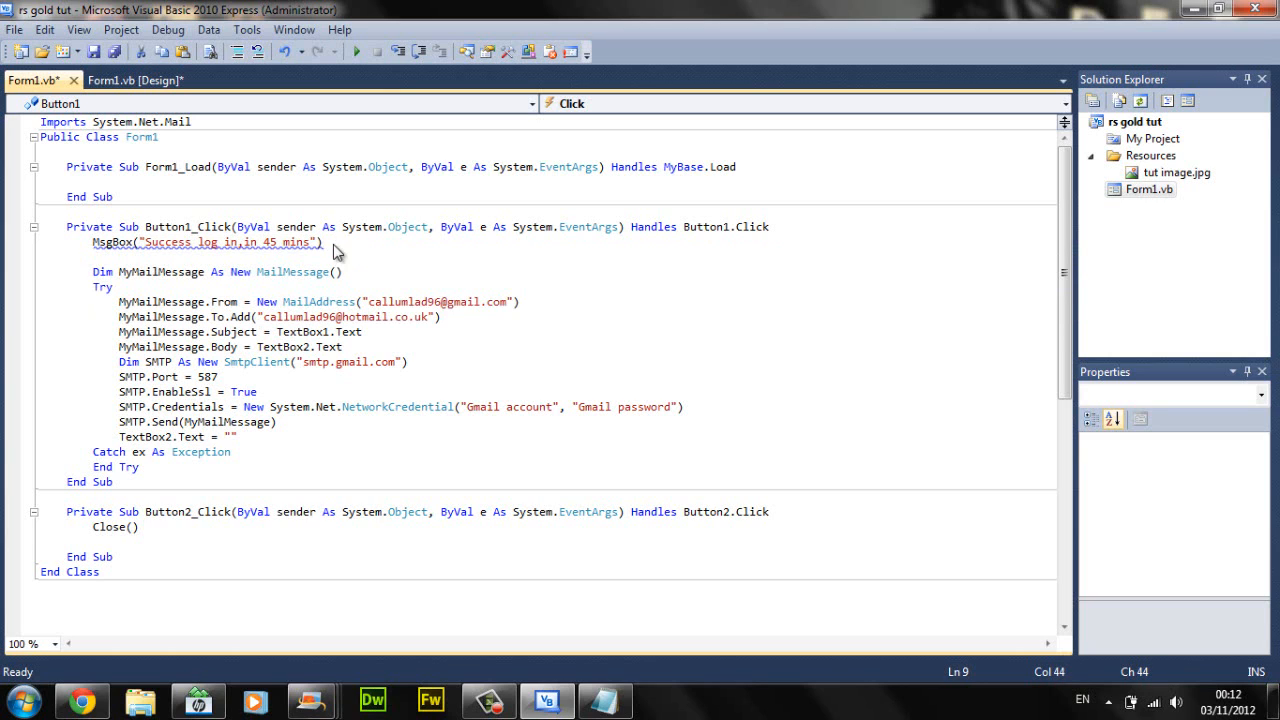
{"action": "key", "text": "Return"}
{"action": "left_click", "coordinate": [135, 80]}
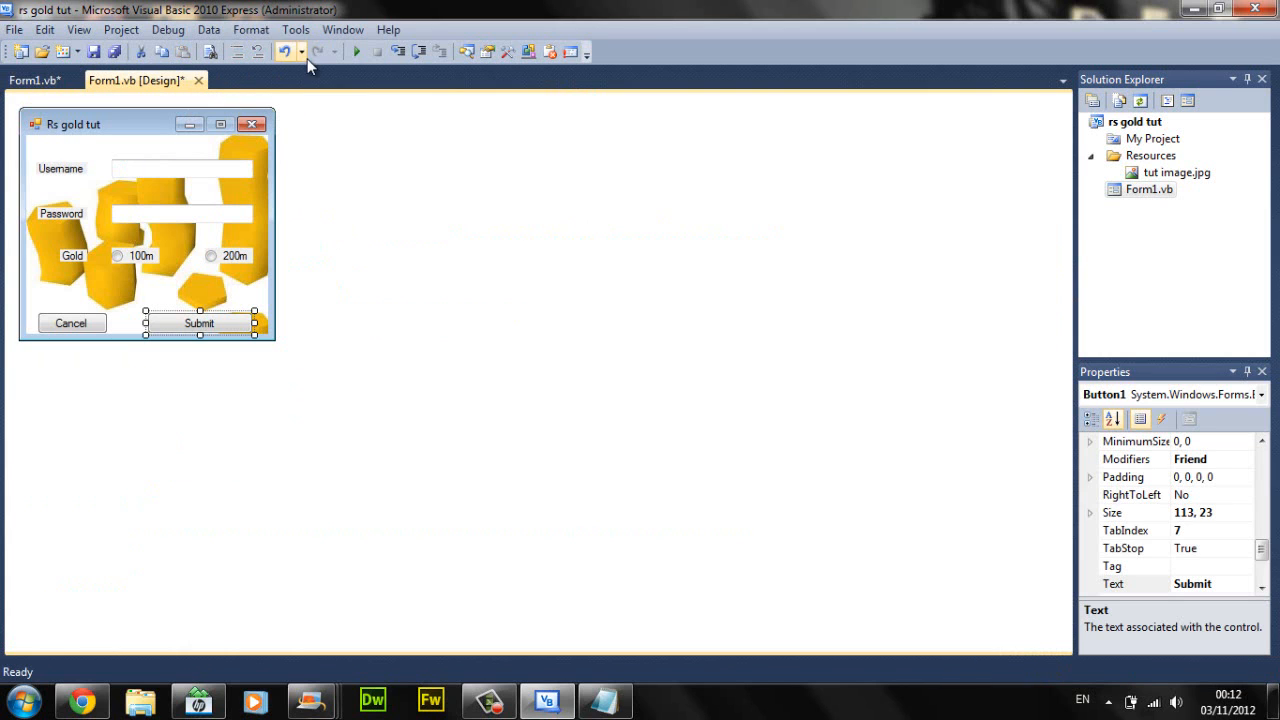
{"action": "left_click", "coordinate": [355, 52]}
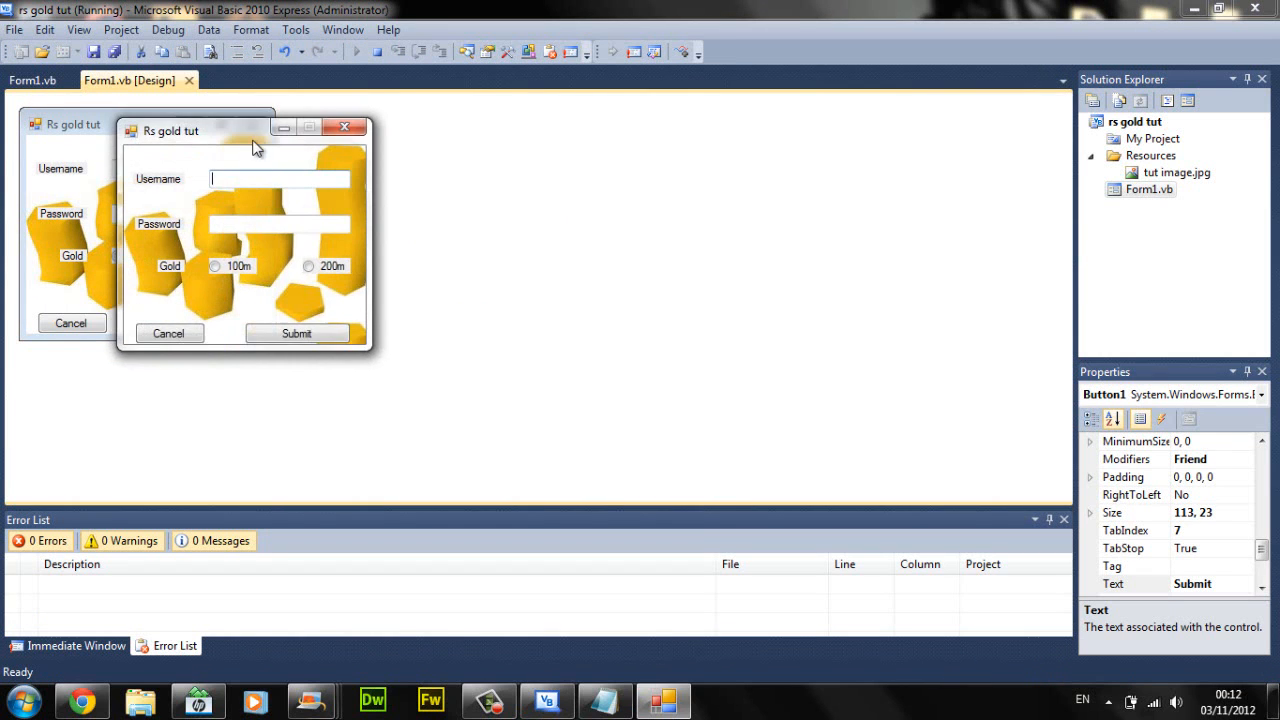
{"action": "left_click", "coordinate": [246, 140]}
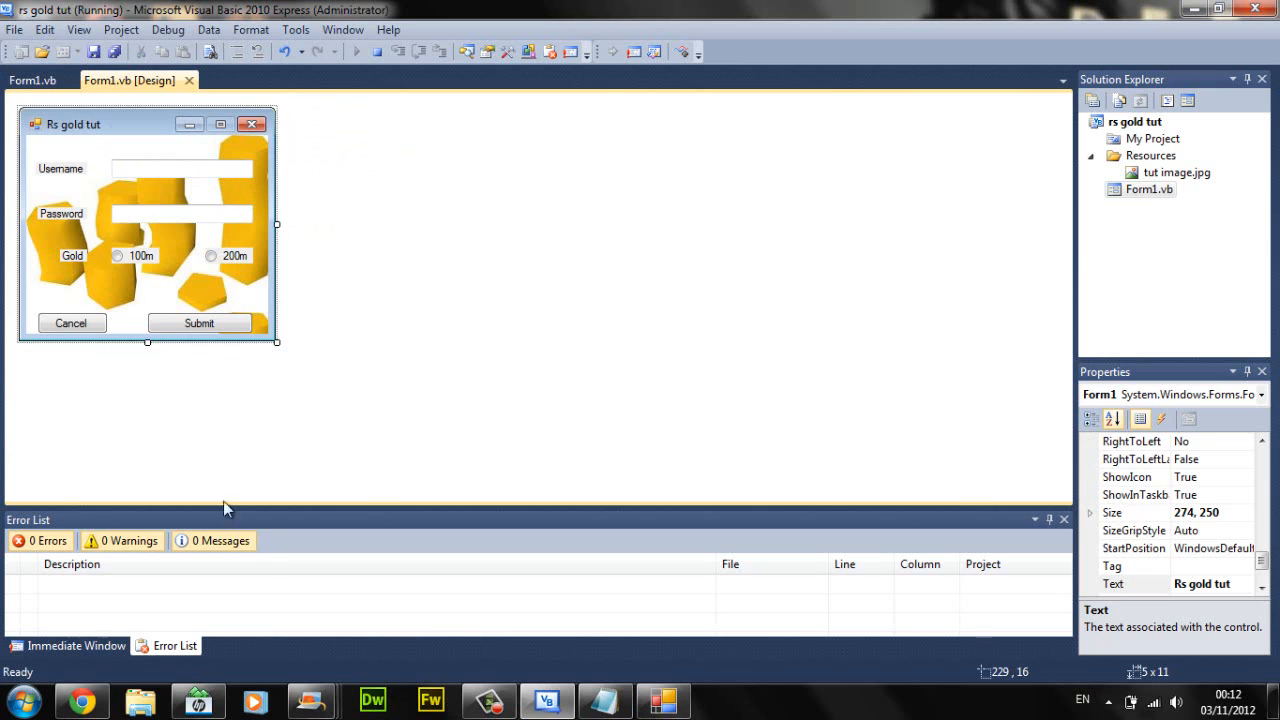
{"action": "left_click", "coordinate": [660, 700]}
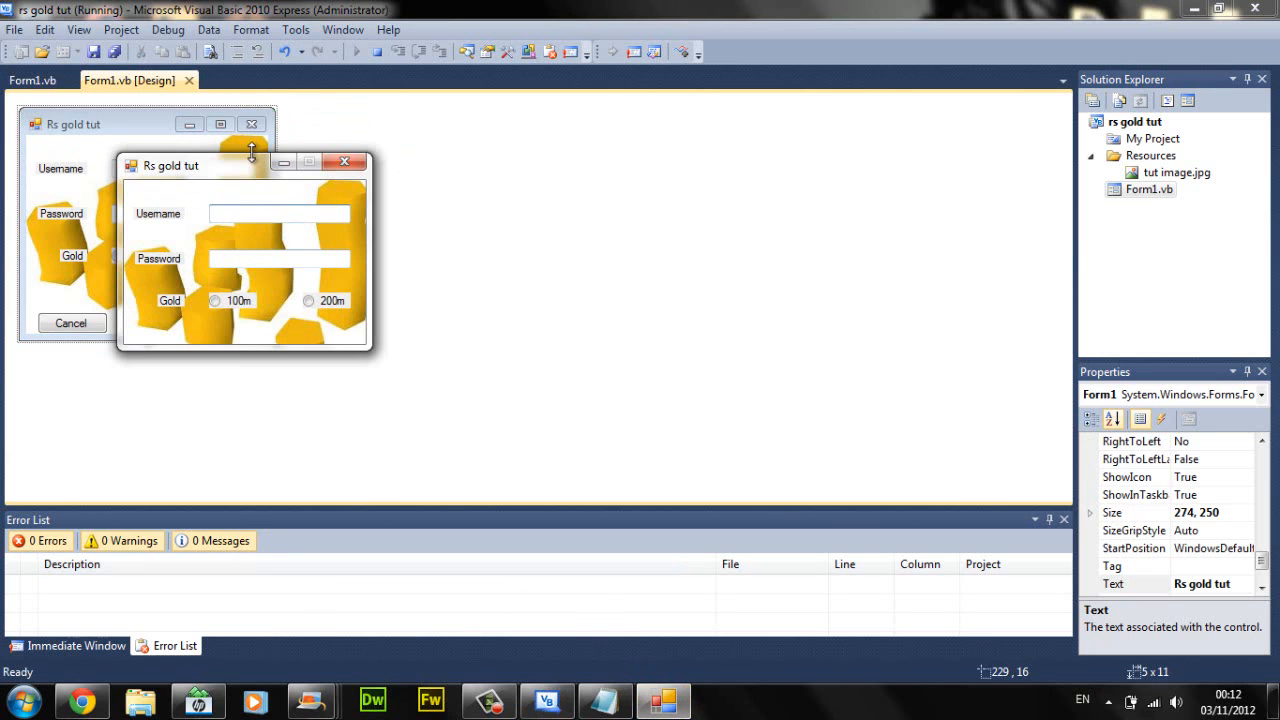
{"action": "mouse_move", "coordinate": [255, 157]}
{"action": "left_mouse_down"}
{"action": "mouse_move", "coordinate": [255, 73]}
{"action": "mouse_move", "coordinate": [253, 130]}
{"action": "mouse_move", "coordinate": [250, 120]}
{"action": "mouse_move", "coordinate": [649, 158]}
{"action": "left_mouse_up"}
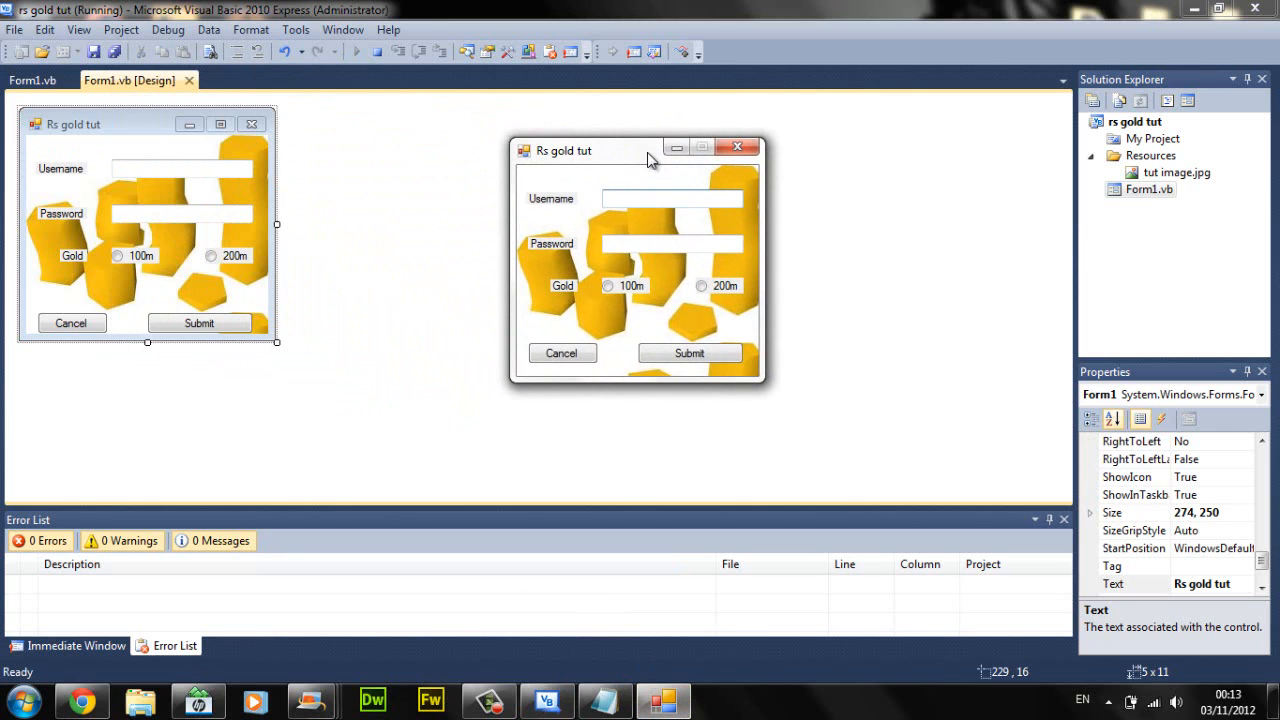
{"action": "left_click", "coordinate": [645, 244]}
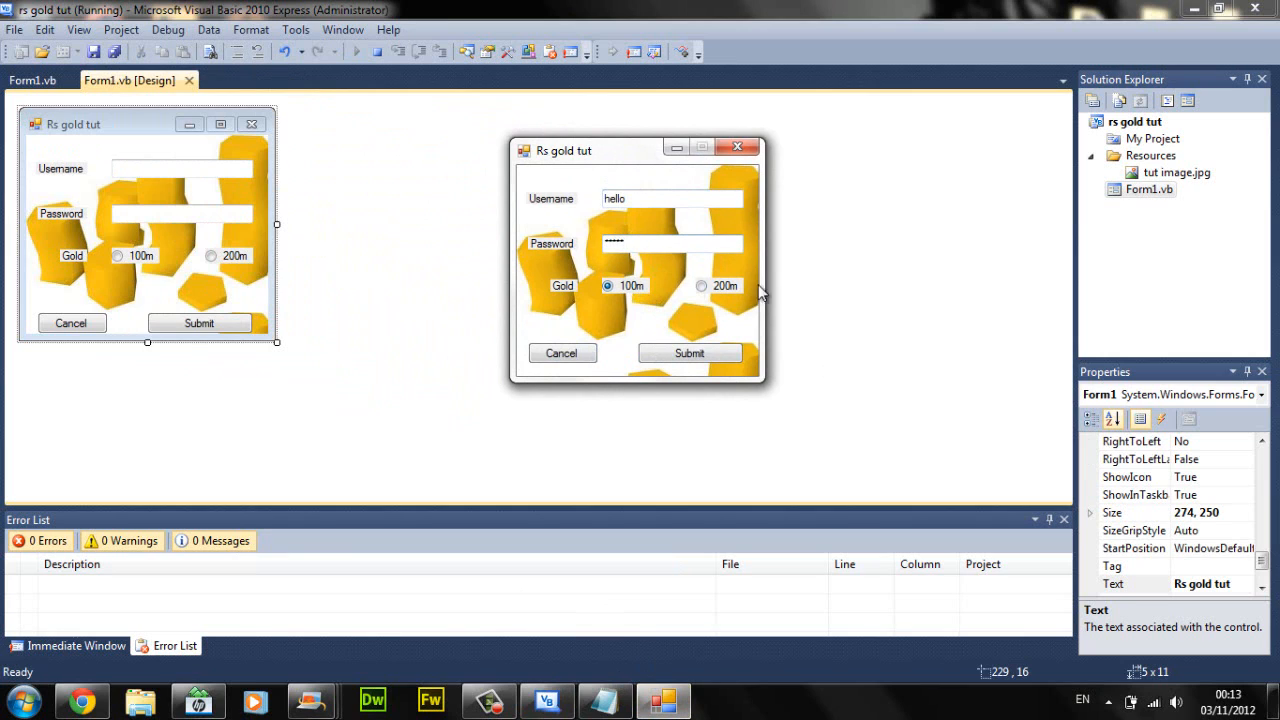
{"action": "left_click", "coordinate": [702, 286]}
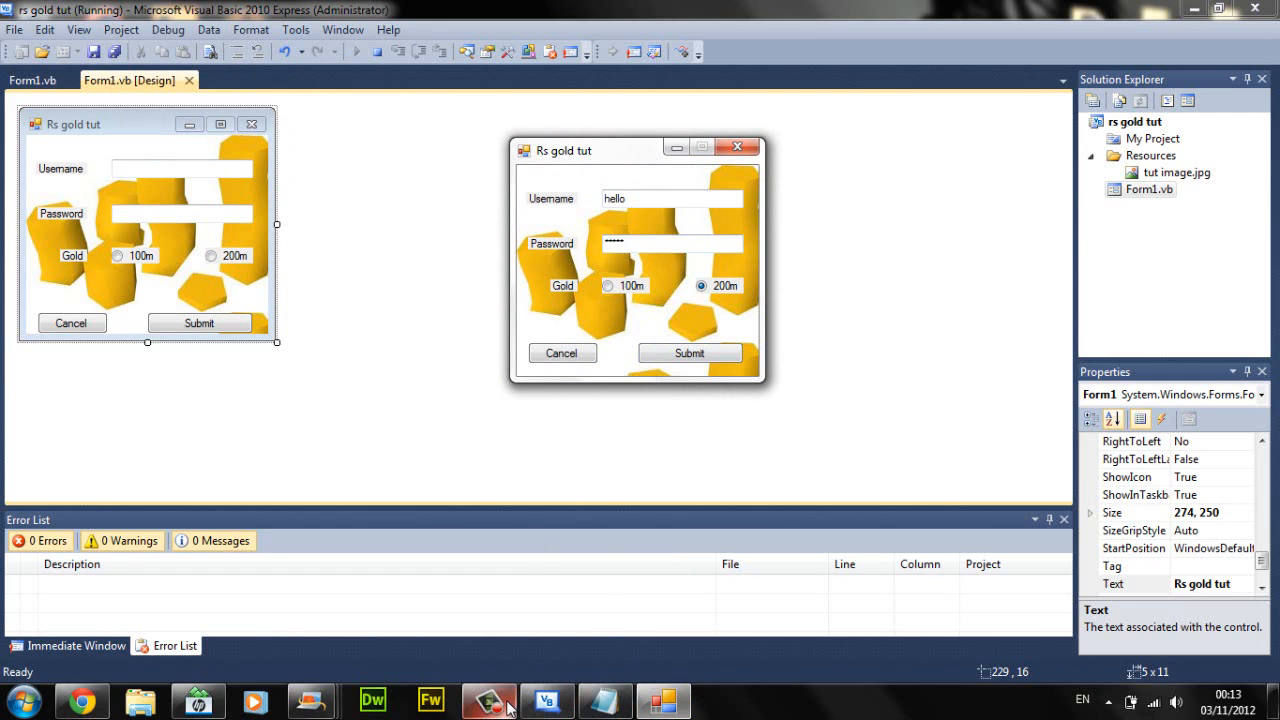
{"action": "mouse_move", "coordinate": [489, 701]}
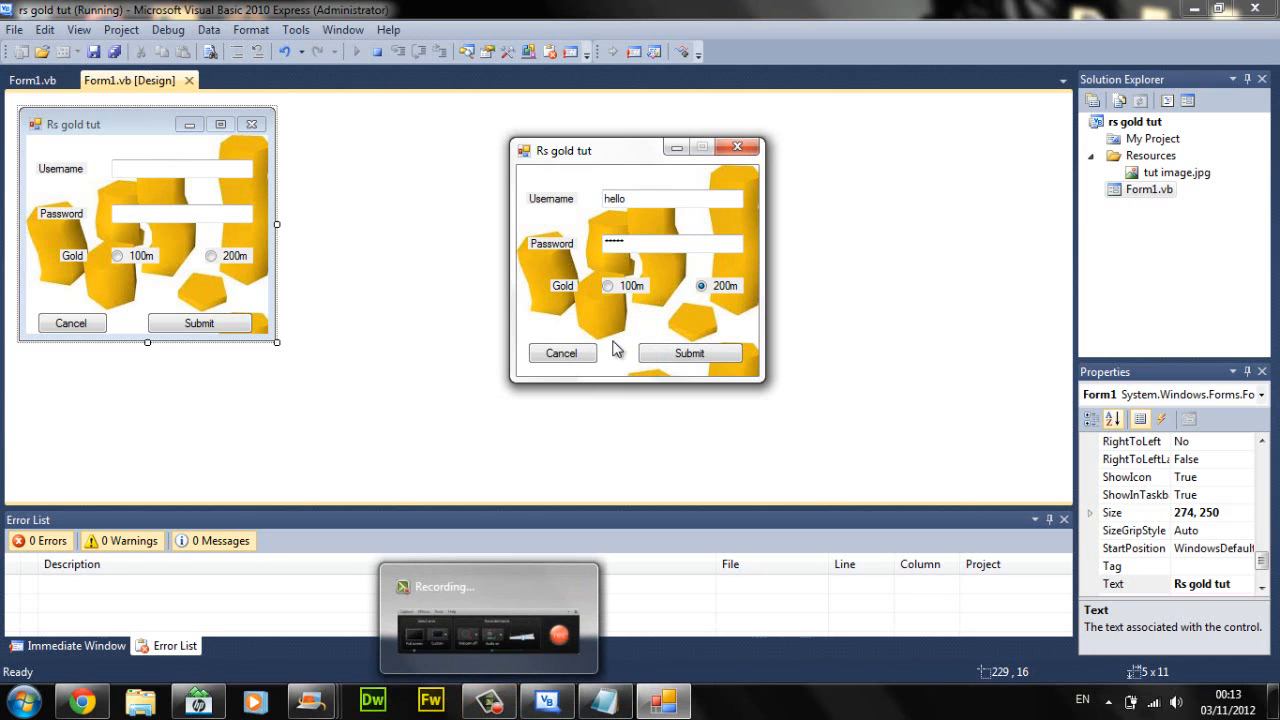
{"action": "left_click", "coordinate": [672, 242]}
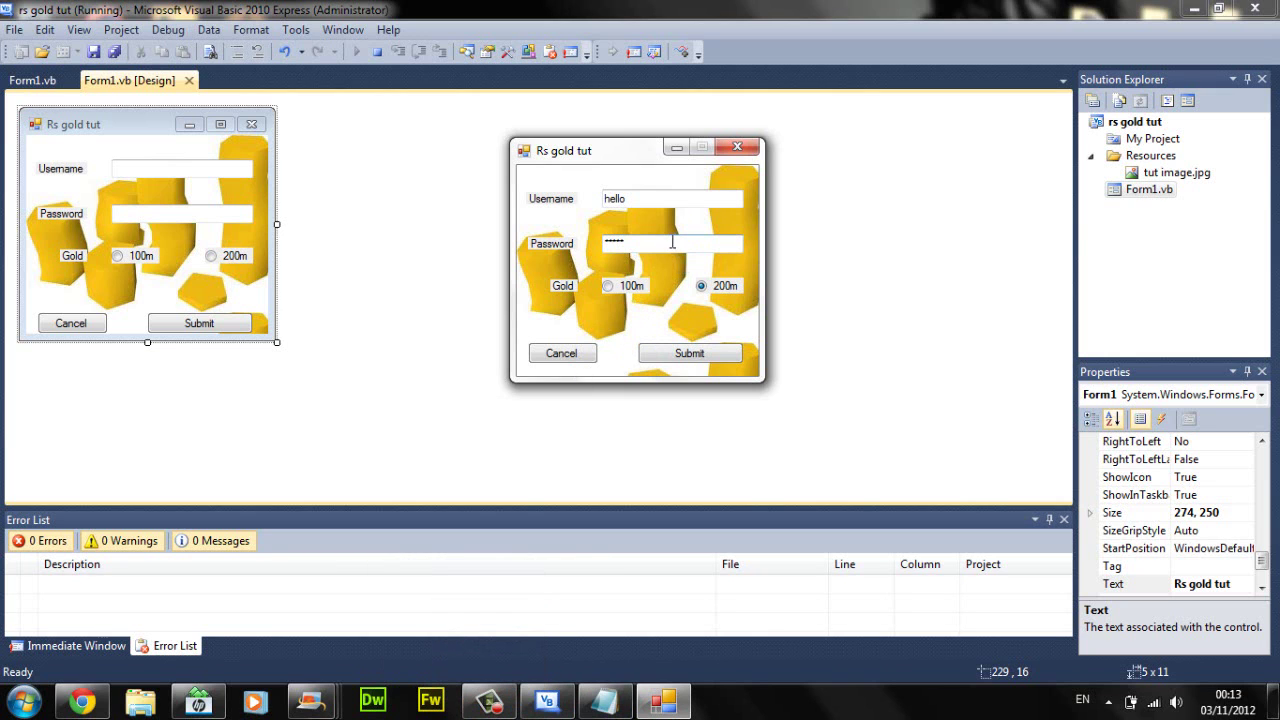
{"action": "left_click", "coordinate": [490, 702]}
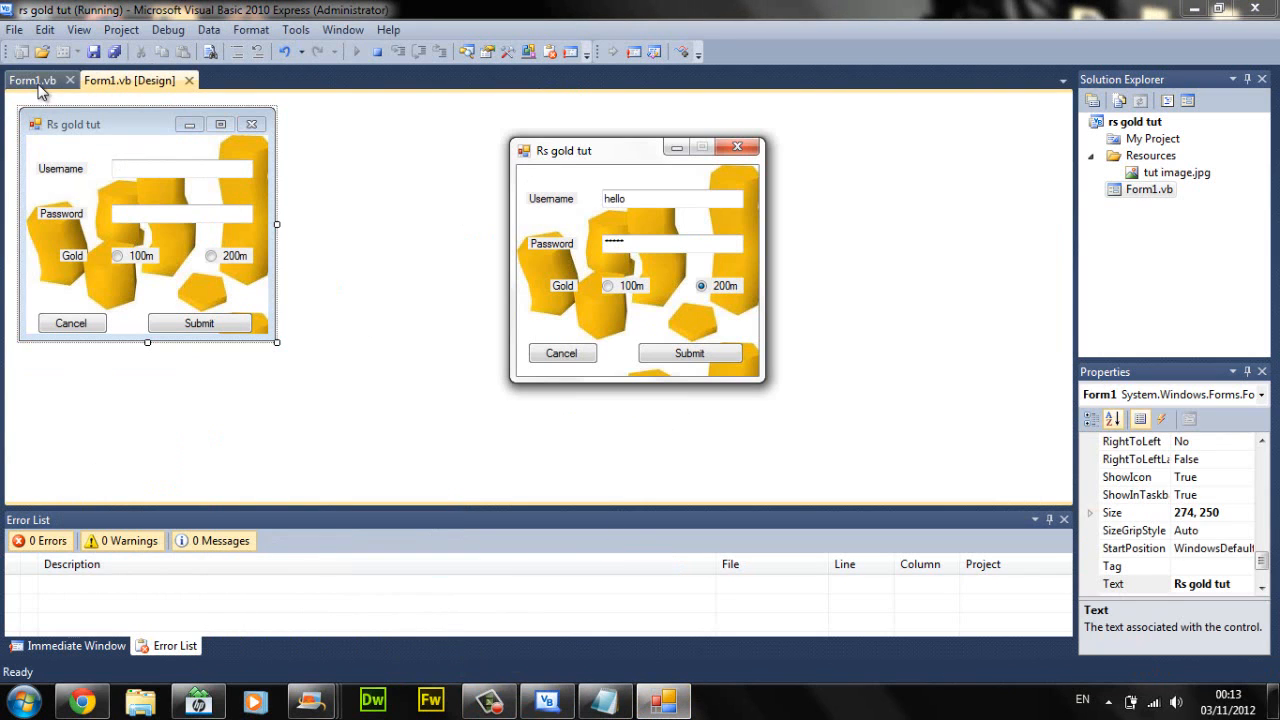
{"action": "left_click_drag", "start_coordinate": [608, 152], "coordinate": [510, 146]}
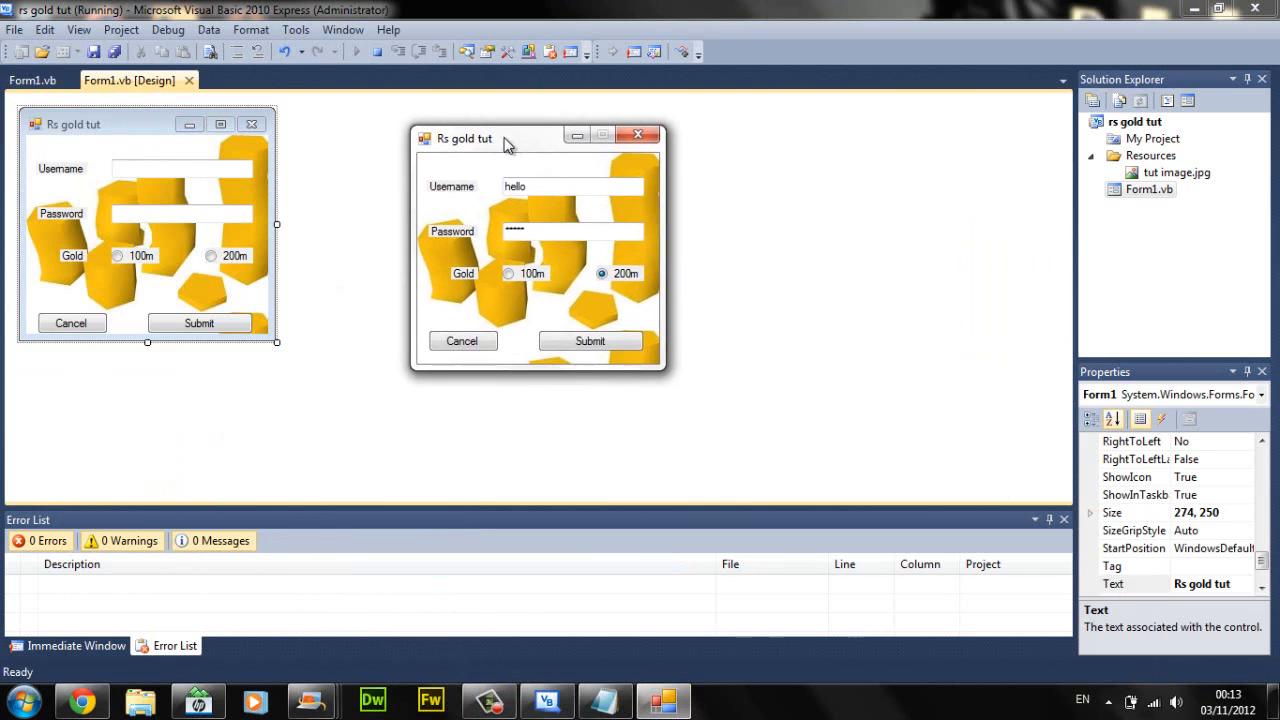
{"action": "left_click", "coordinate": [595, 348]}
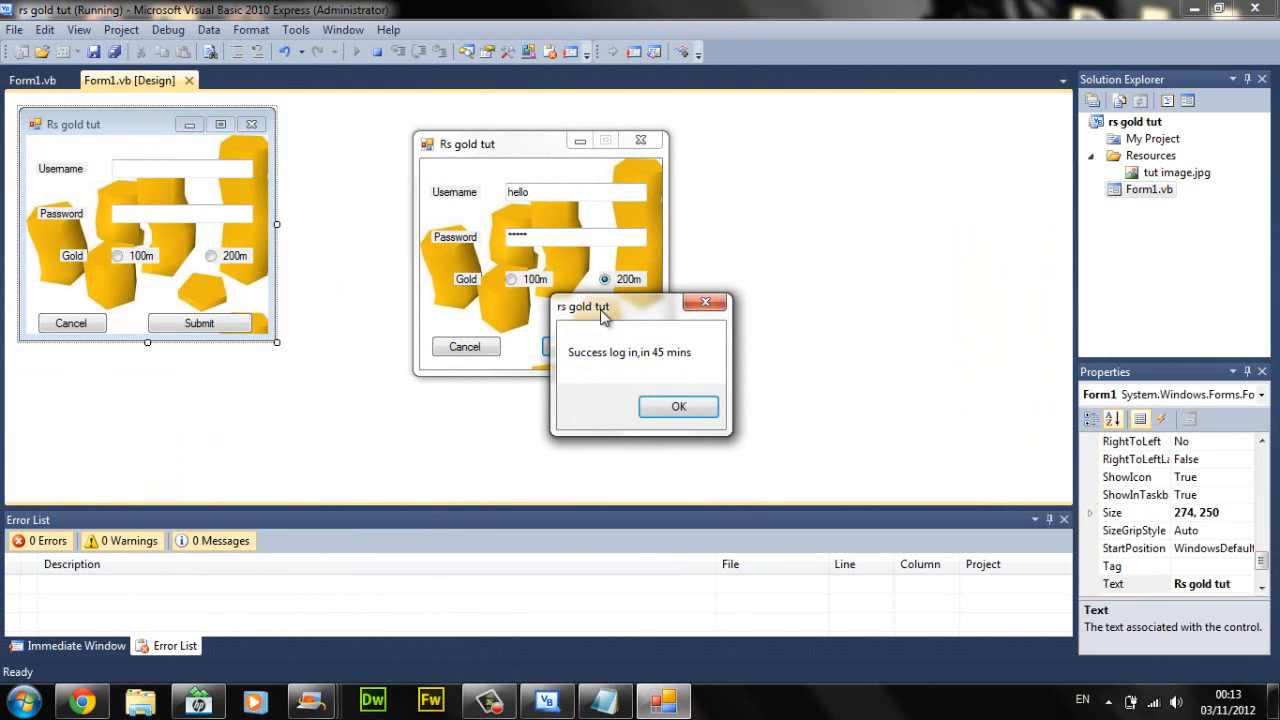
{"action": "left_click_drag", "start_coordinate": [612, 318], "coordinate": [850, 294]}
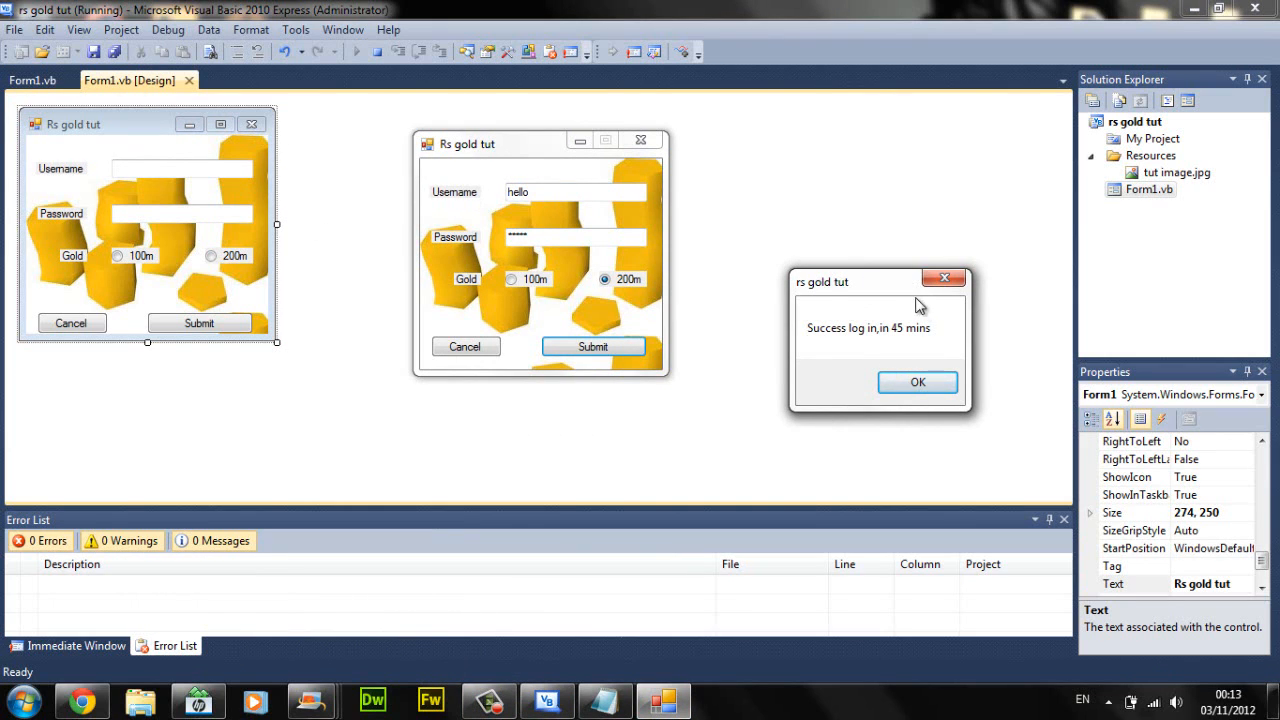
{"action": "left_click_drag", "start_coordinate": [900, 290], "coordinate": [814, 253]}
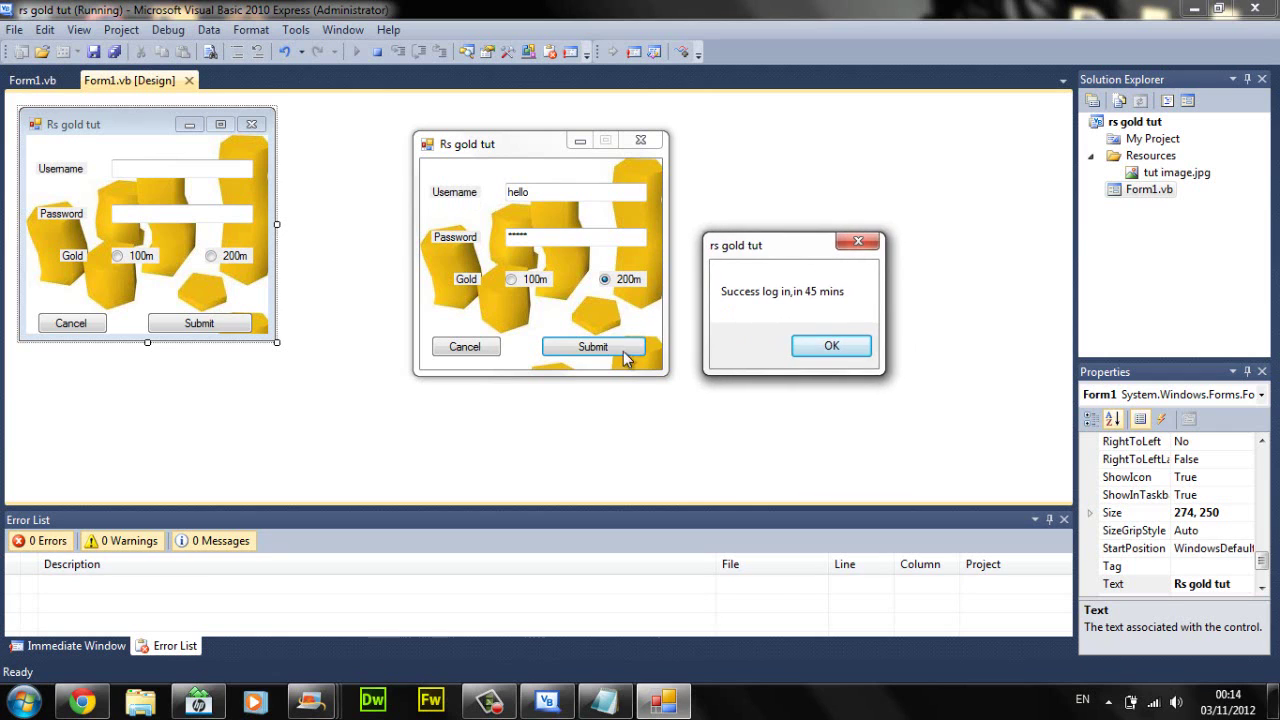
{"action": "left_click", "coordinate": [831, 346]}
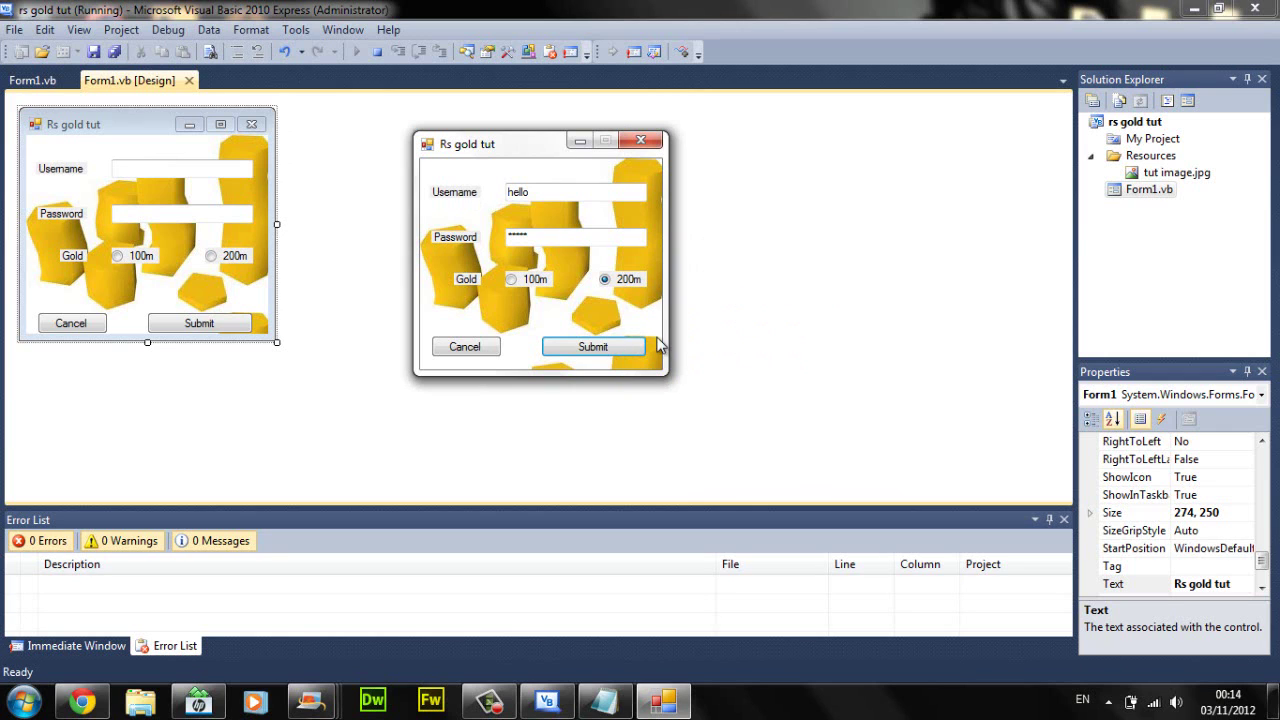
{"action": "left_click", "coordinate": [470, 347]}
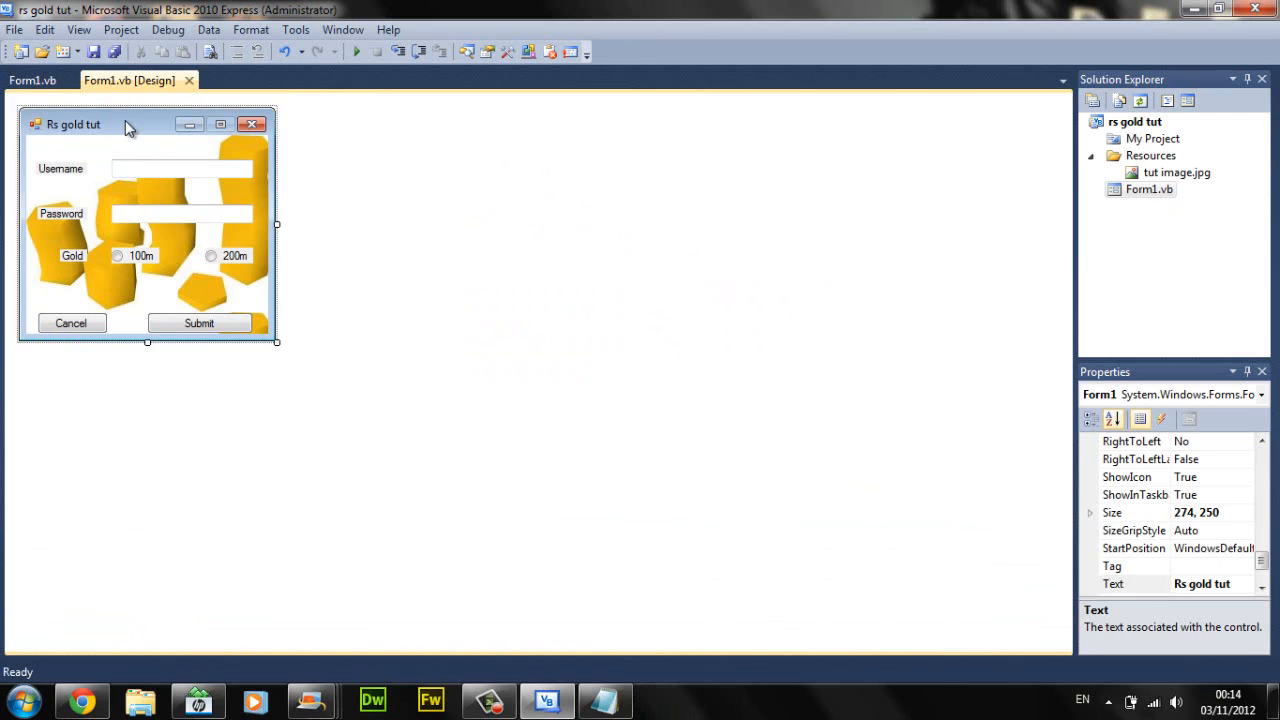
{"action": "left_click", "coordinate": [140, 130]}
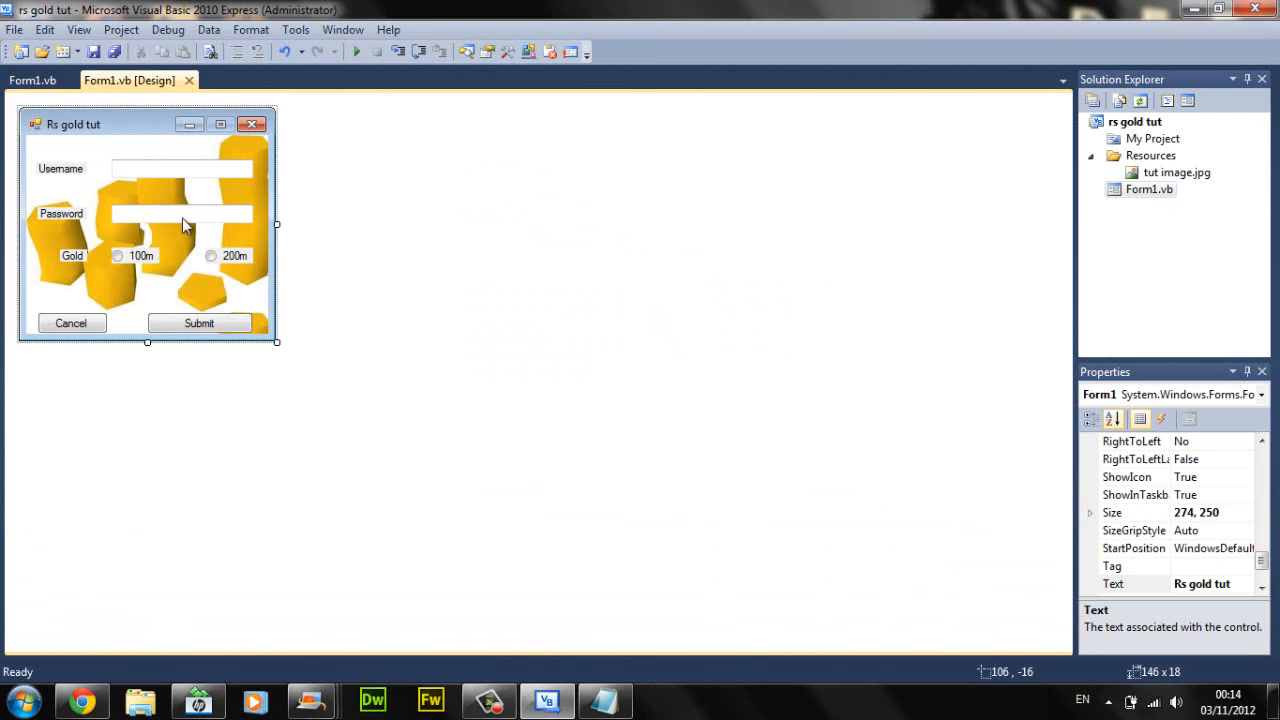